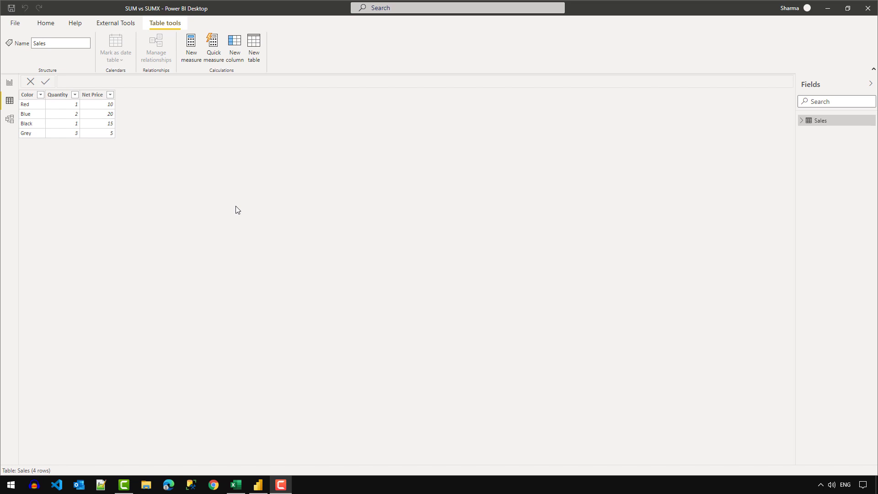
Step: Switch to the Excel workbook, enter =SUM(D4:D7) in cell D9, and select the Quantity values to check the total
click(236, 484)
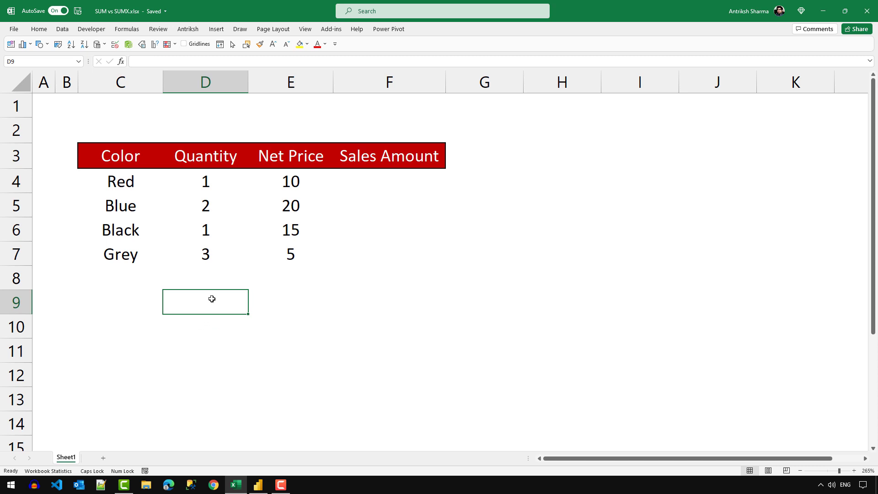
text(=SUM)
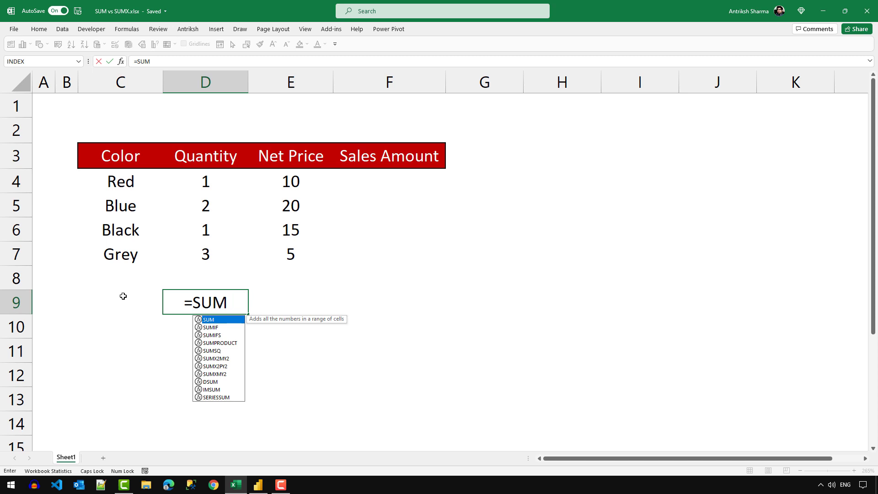
text(()
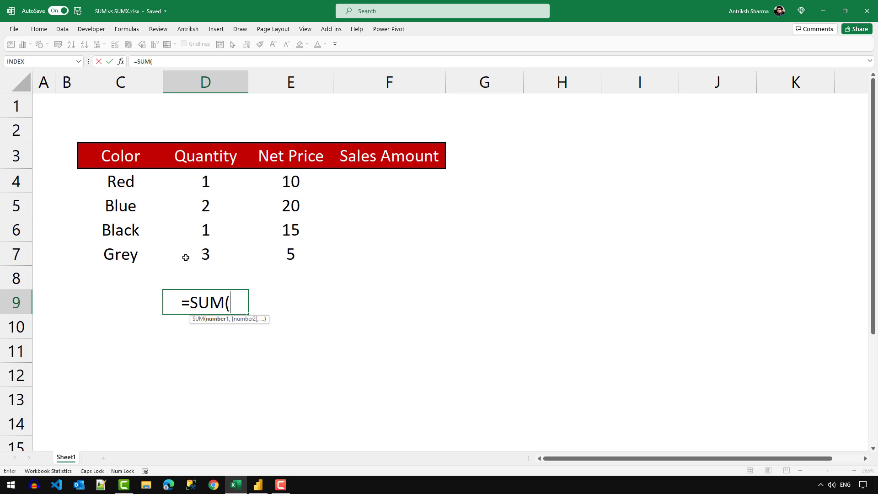
drag(208, 179, 185, 255)
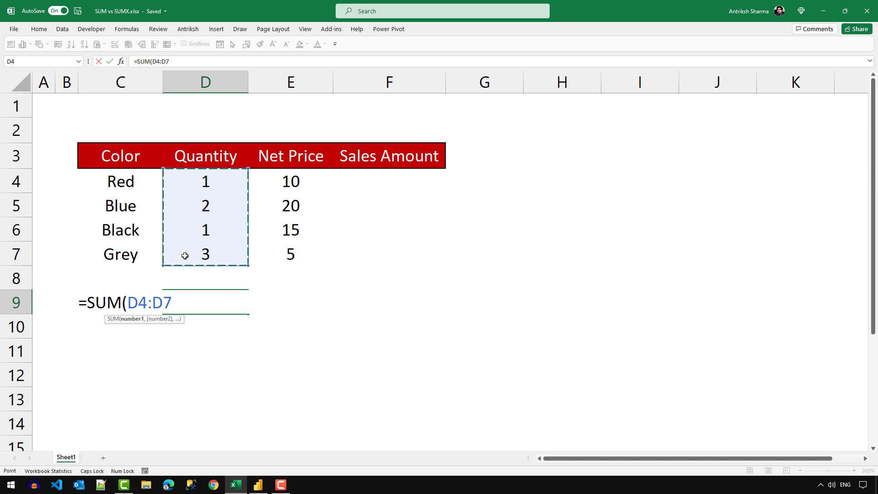
text())
key(Return)
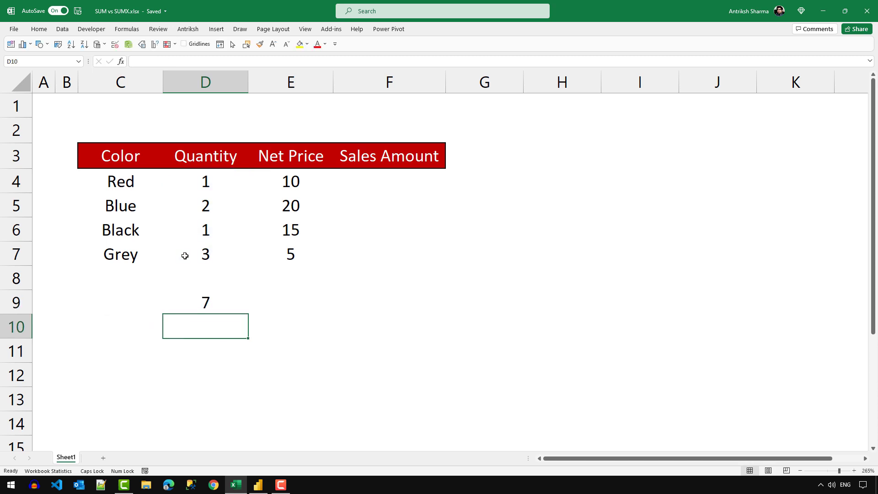
drag(219, 183, 197, 253)
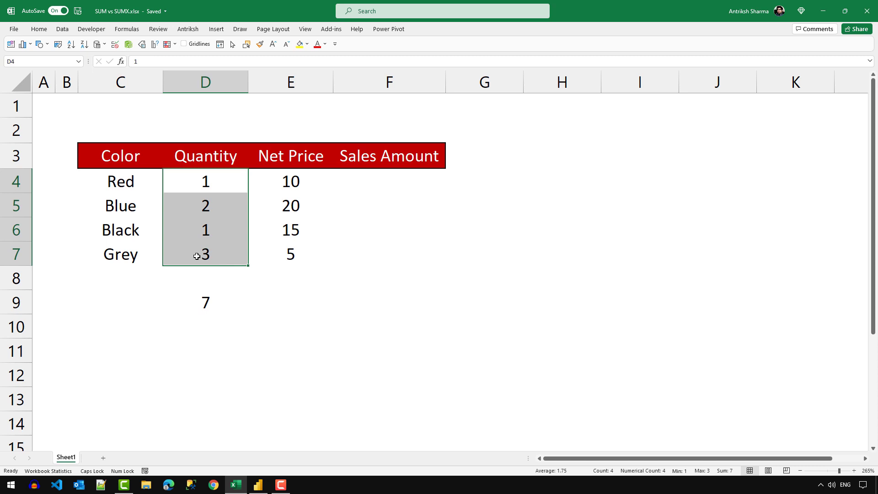
Step: Enter =SUM(E4:E7) in cell E9 and select the Net Price values to check the total
click(282, 301)
text(=SUM()
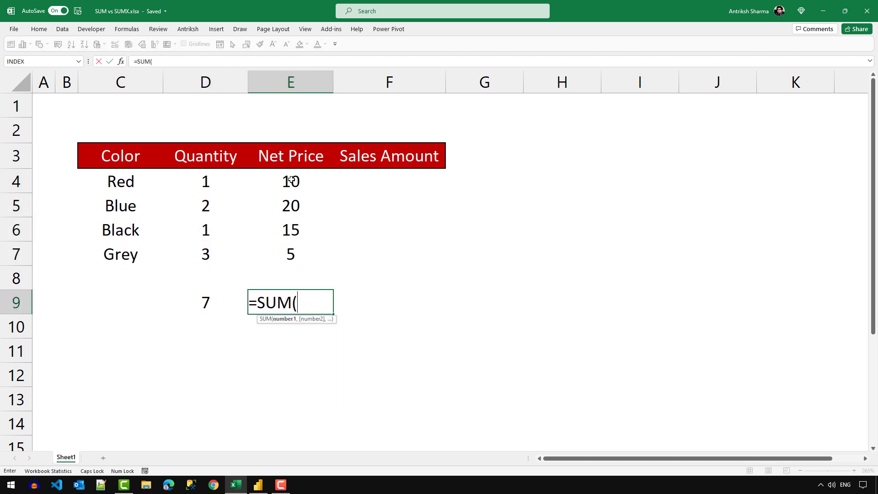
drag(290, 178, 286, 250)
text())
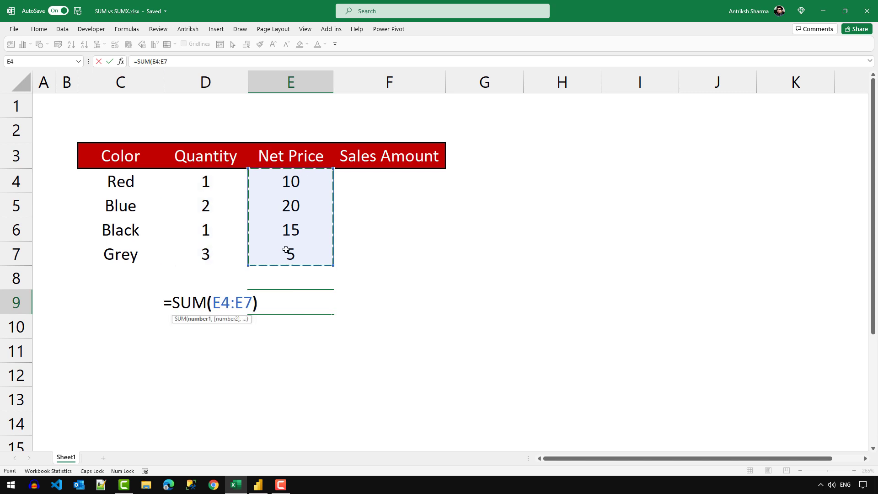
key(Return)
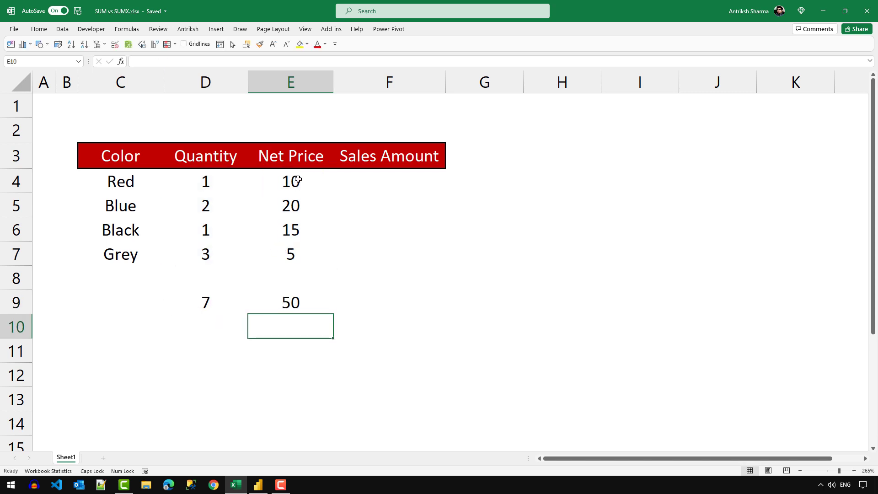
drag(290, 177, 270, 254)
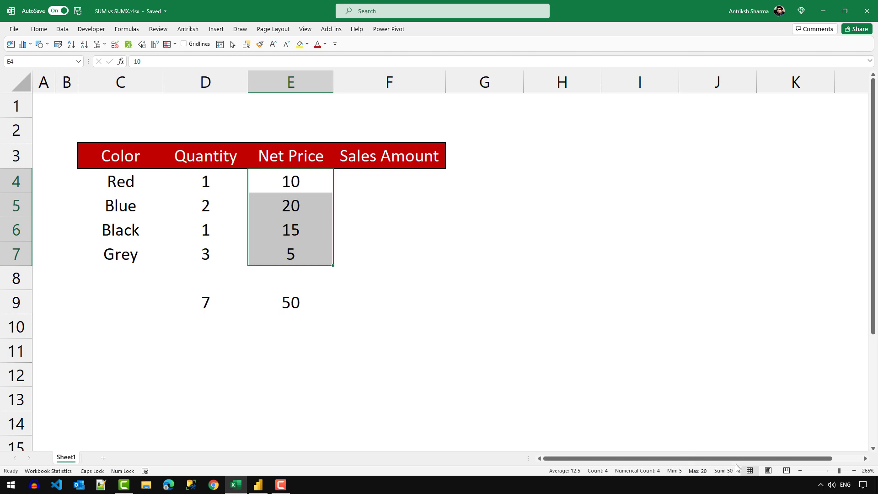
Step: Enter =SUM(D4:D7,E4:E7) in cell D10 to add both columns, and select both ranges to check the total
click(214, 328)
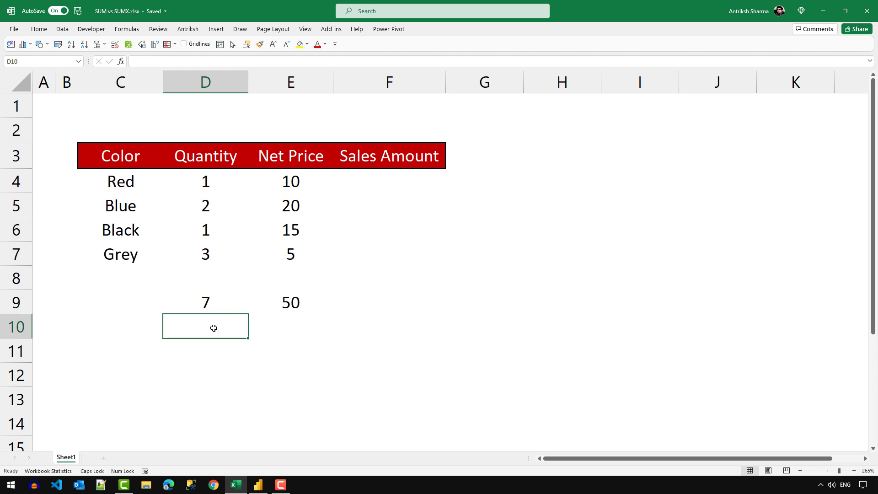
text(=SU)
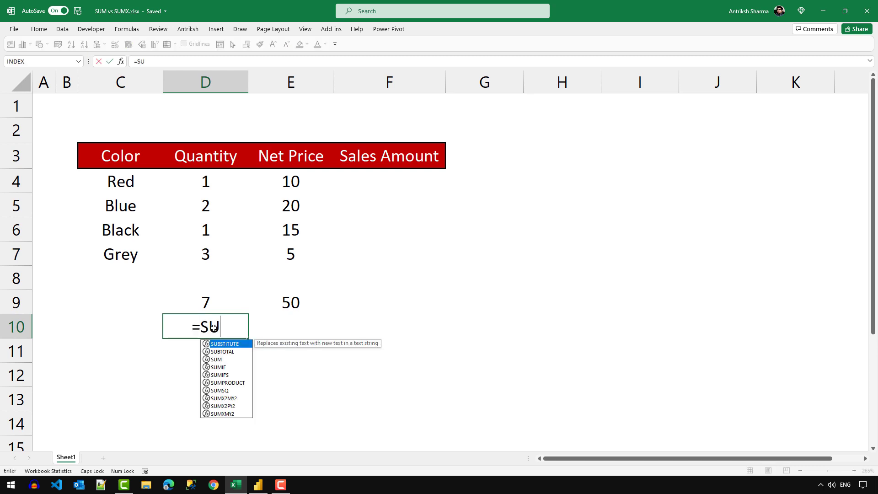
text(M()
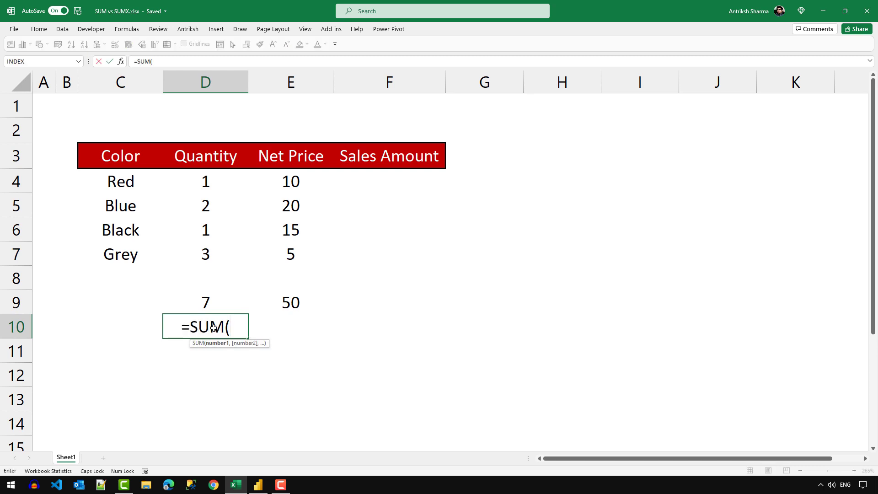
scroll(213, 326, down, 1)
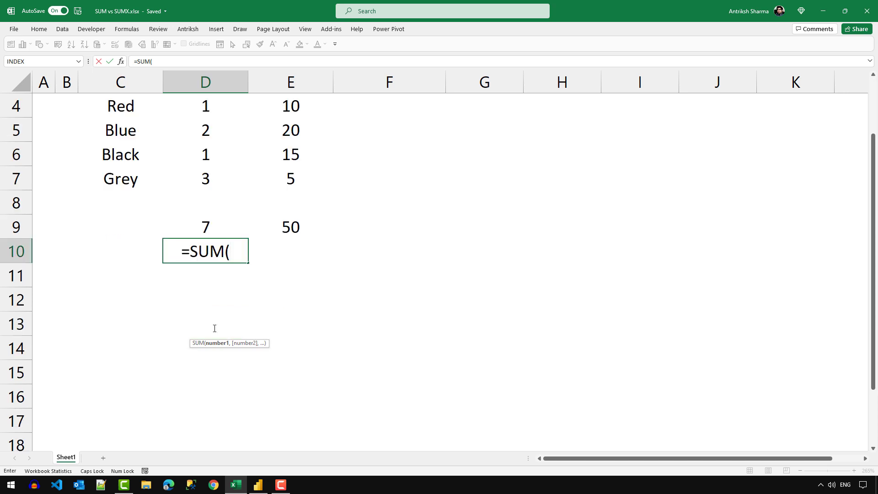
scroll(213, 327, up, 1)
drag(216, 188, 192, 251)
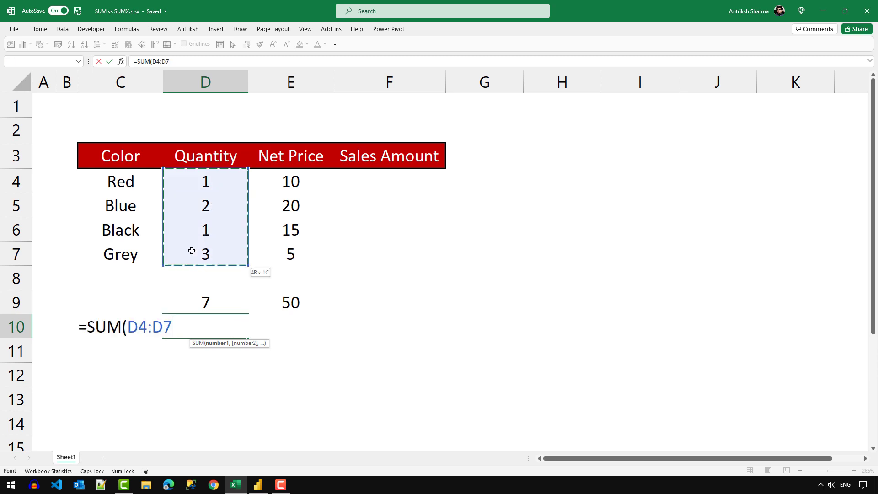
text(,)
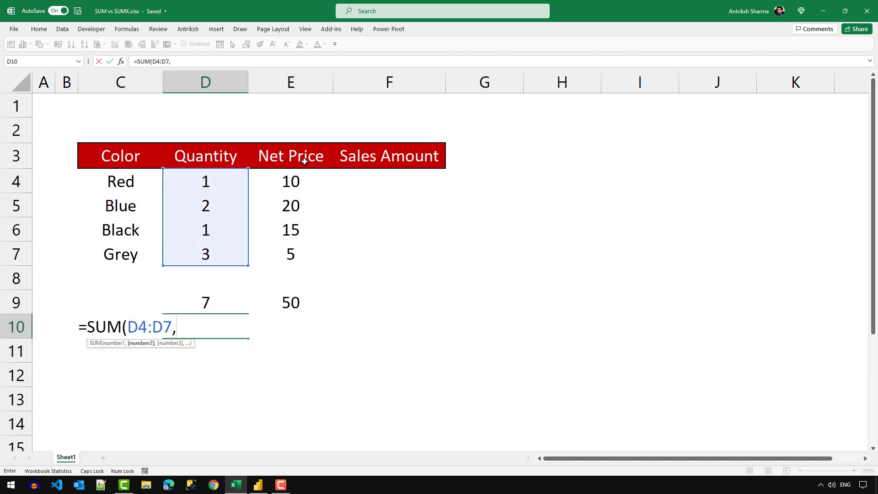
drag(289, 182, 268, 253)
text())
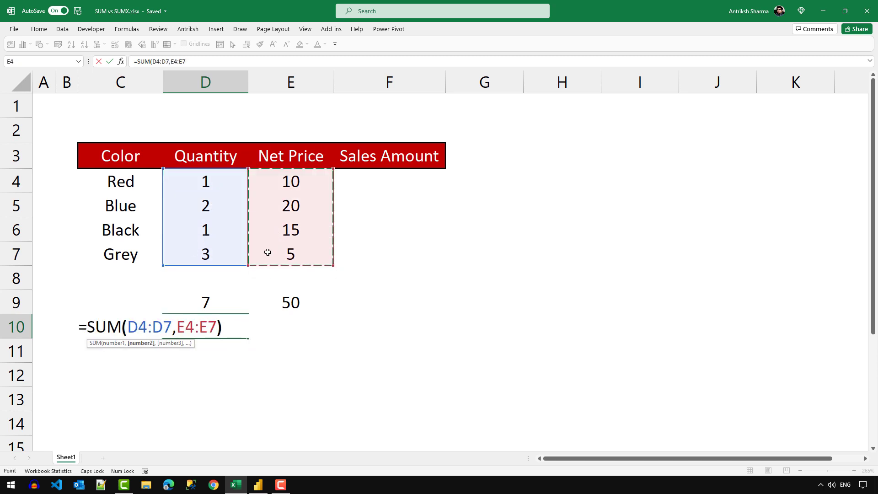
key(Return)
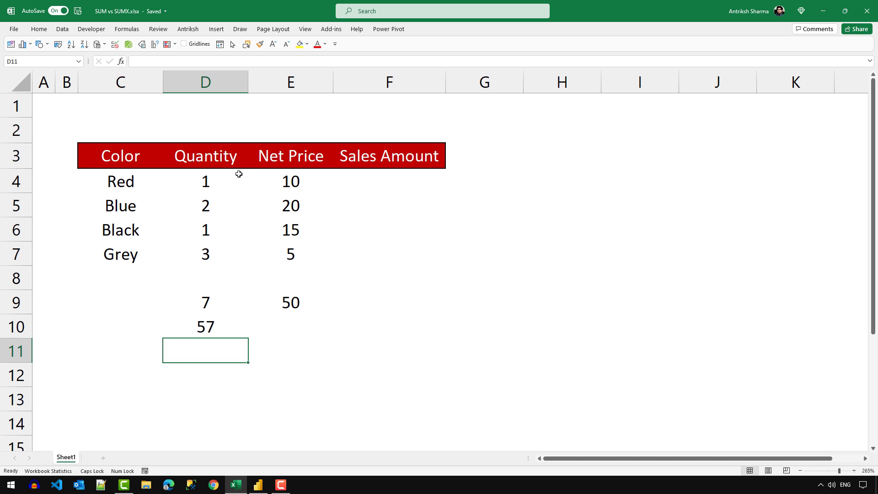
drag(210, 176, 251, 255)
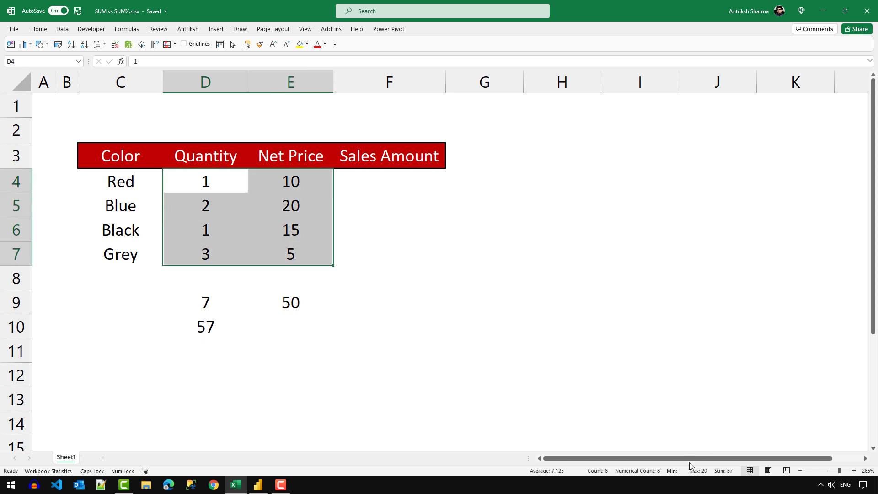
Step: Enter =SUM(D4:D7,E5,E7) in cell E10 to add all quantities plus the Blue and Grey net prices
click(289, 324)
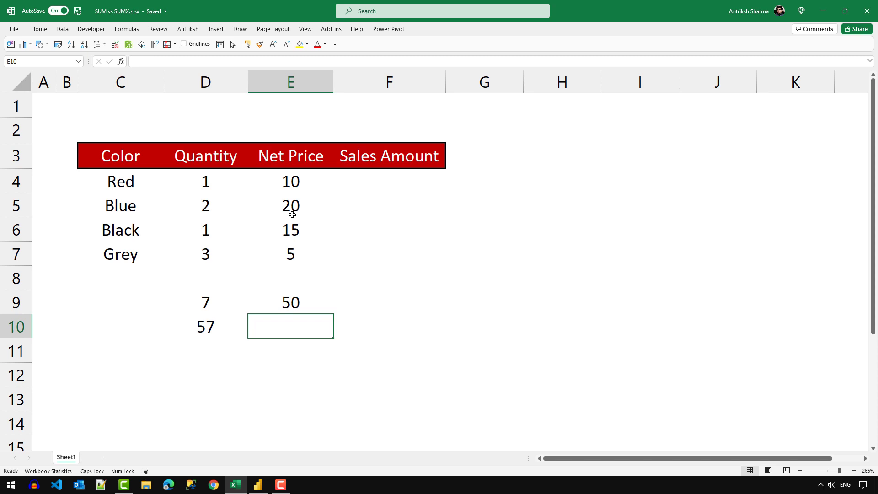
text(=SUM()
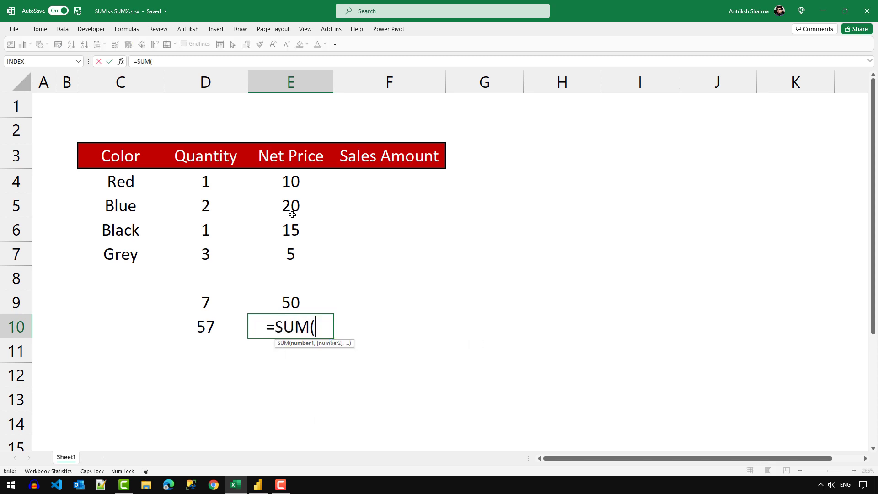
drag(208, 179, 177, 254)
text(,)
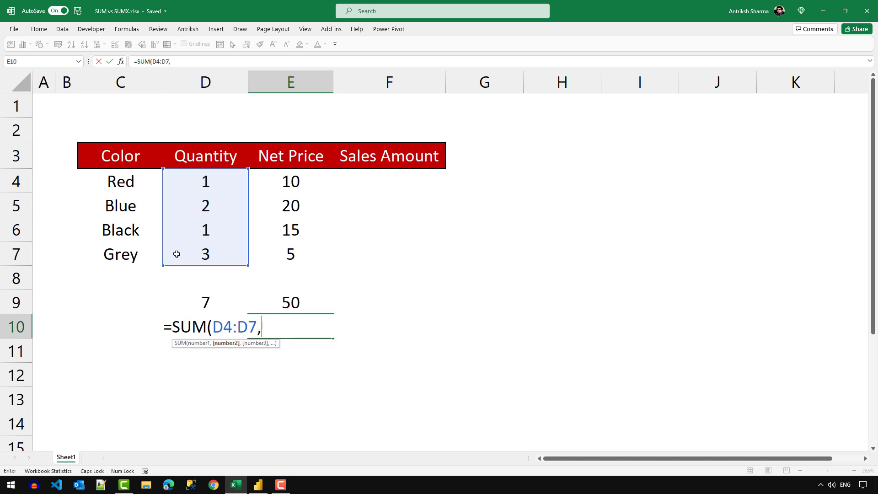
click(288, 205)
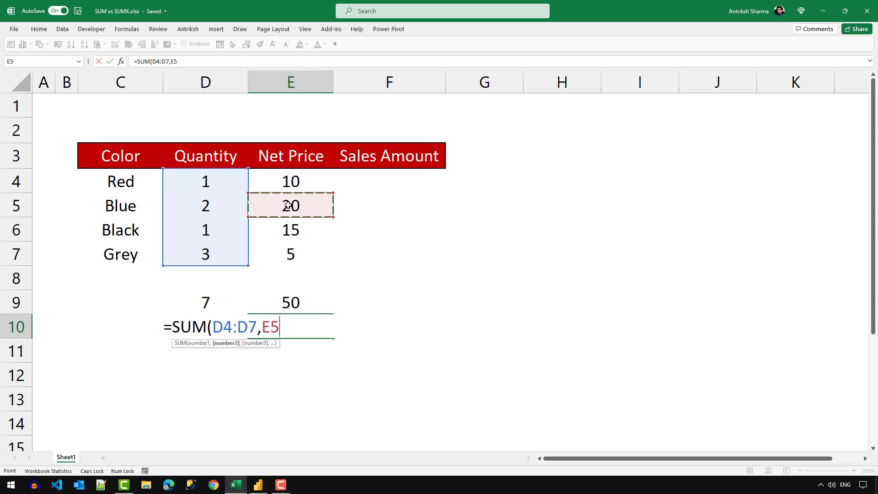
text(,)
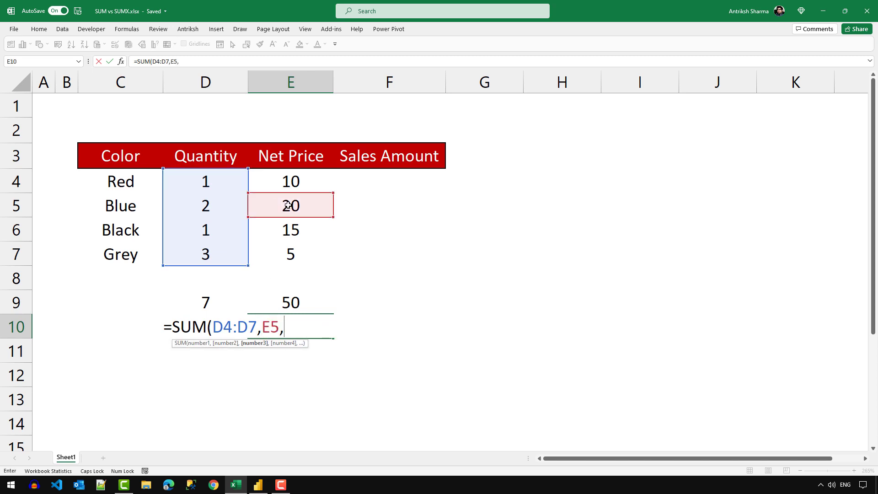
click(282, 254)
text())
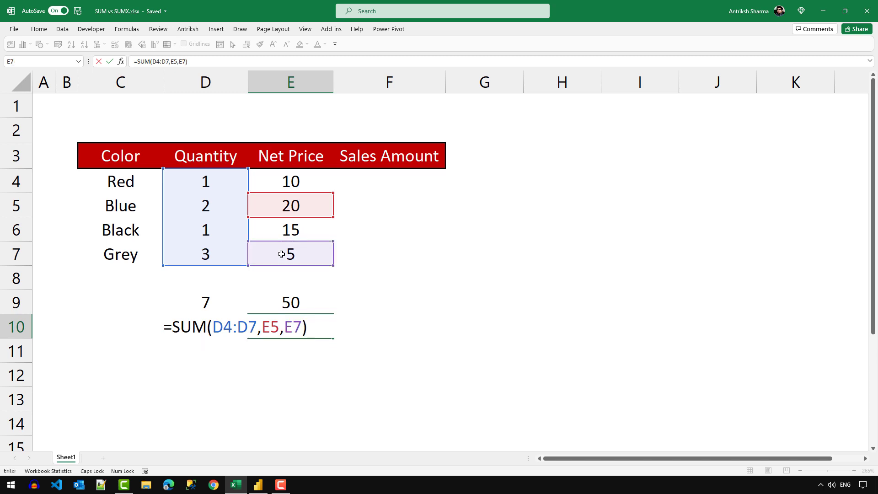
key(Return)
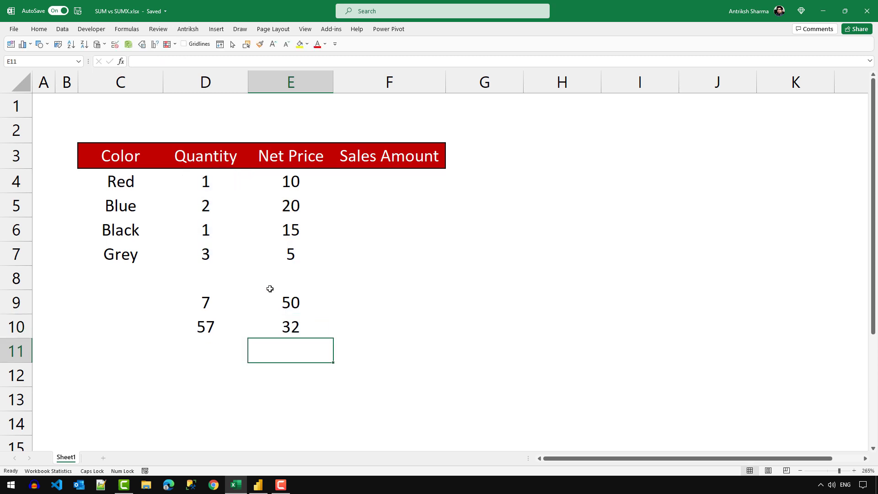
click(294, 319)
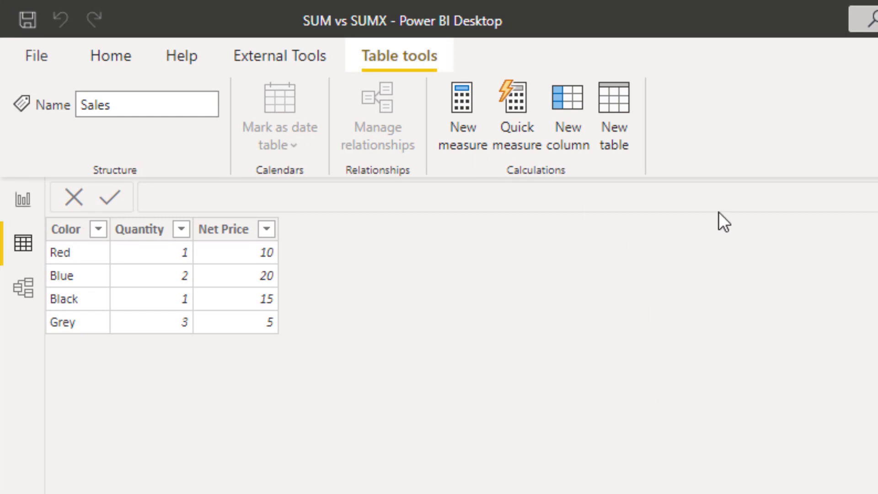
Step: Start a new measure in the Sales table and name it Sum of Quantity
click(77, 231)
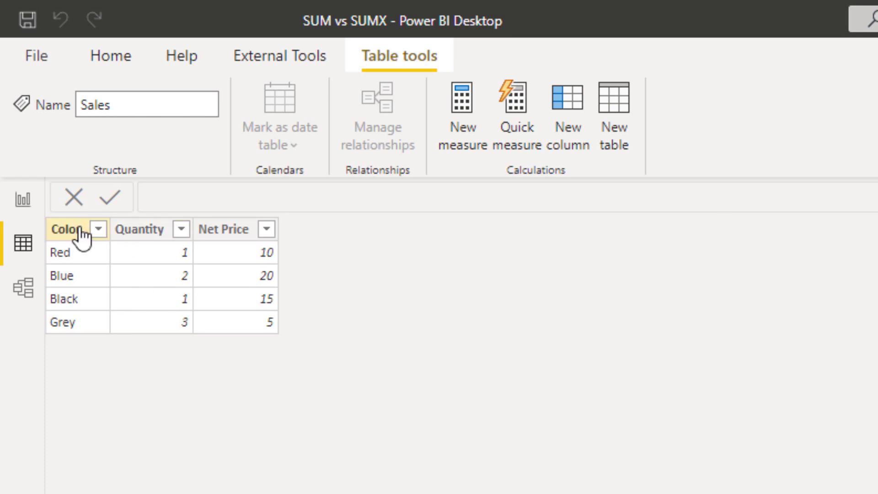
click(146, 229)
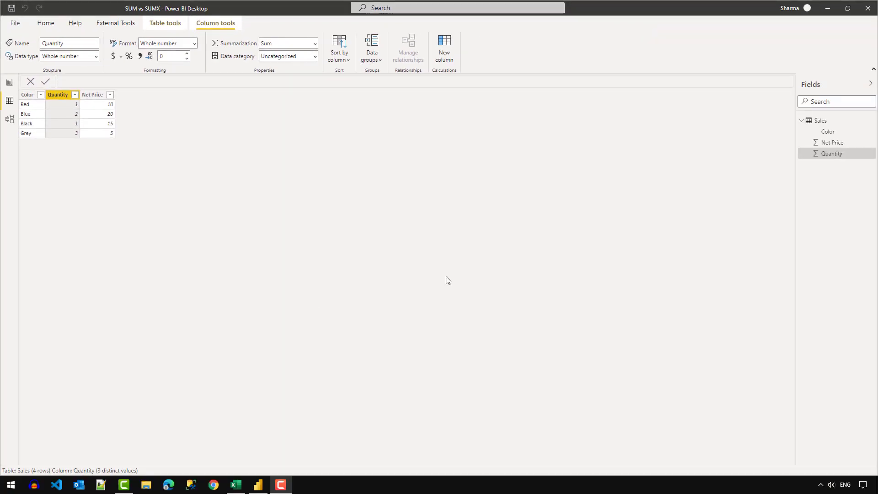
right_click(830, 122)
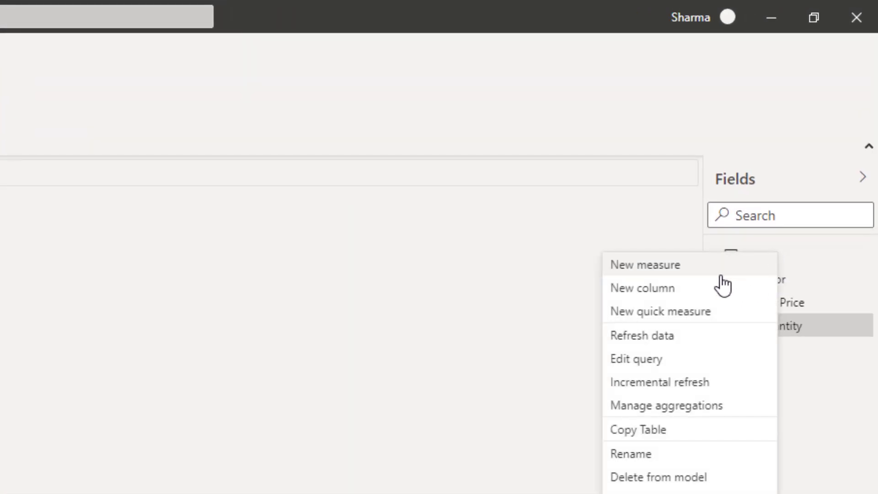
key(Escape)
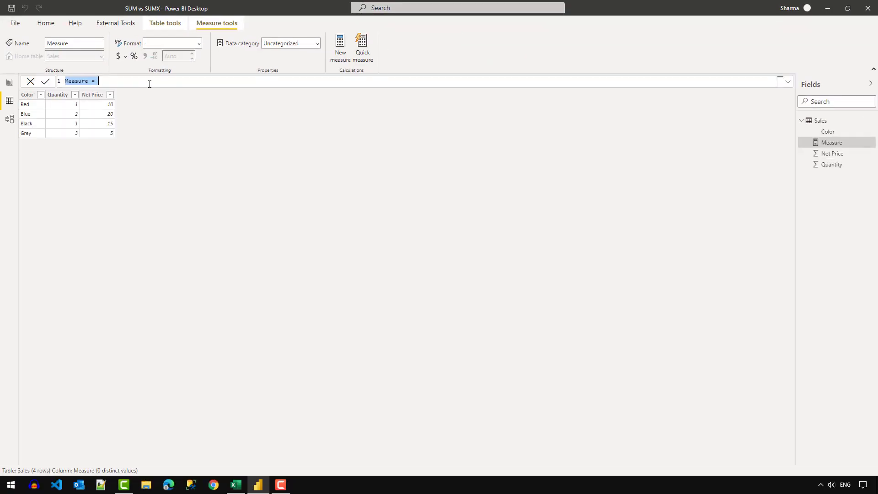
scroll(149, 84, up, 5)
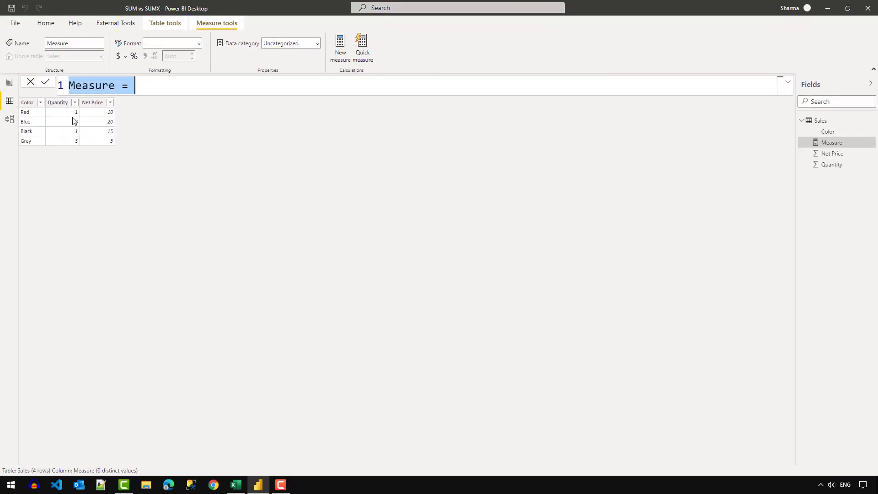
text(Sum)
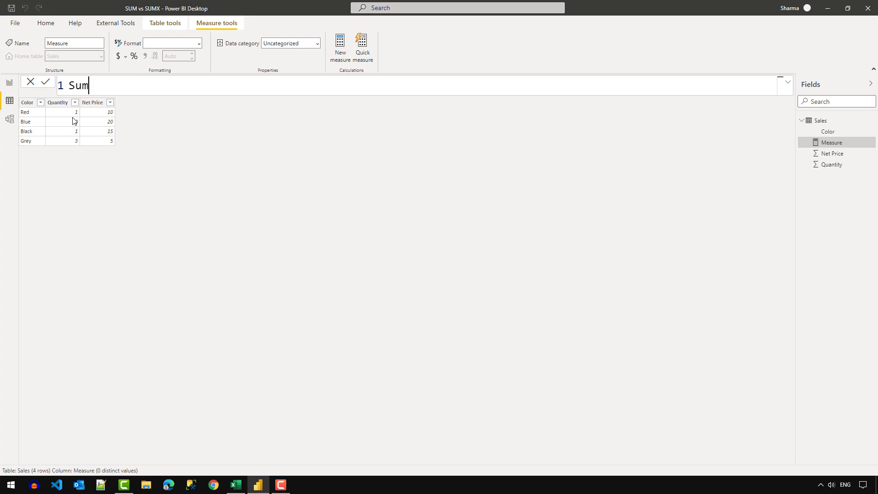
text( of Quantity =)
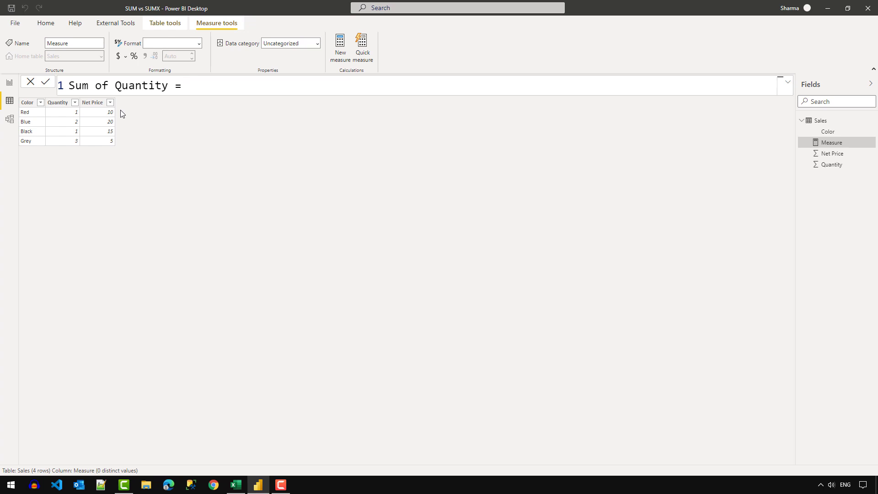
Step: Define the Sum of Quantity measure as SUM ( Sales[Quantity] ) and commit it
text(SUM ()
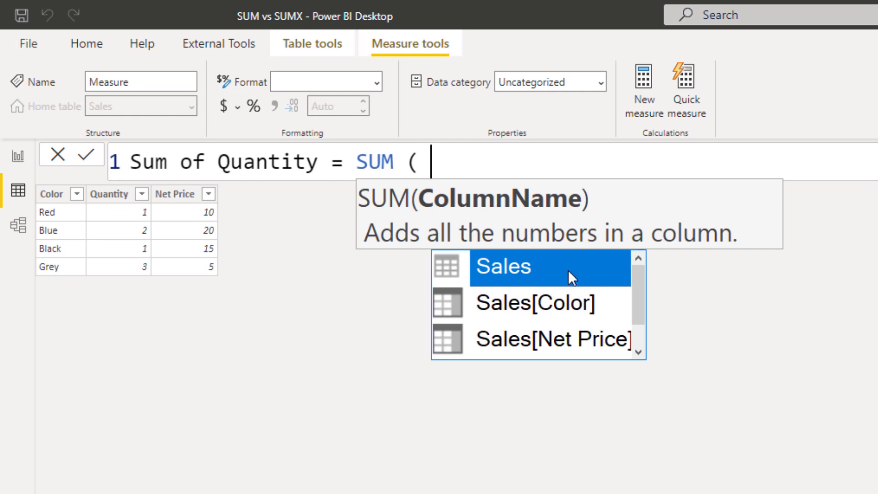
text(Sales[)
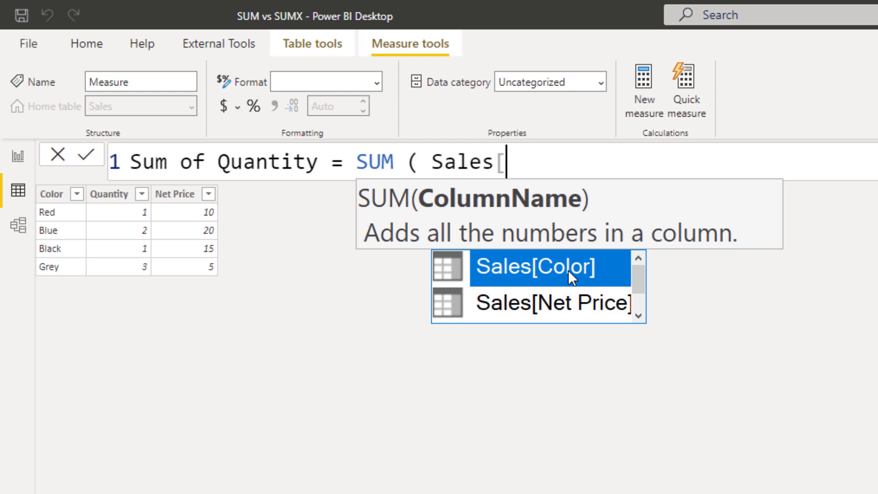
text(q)
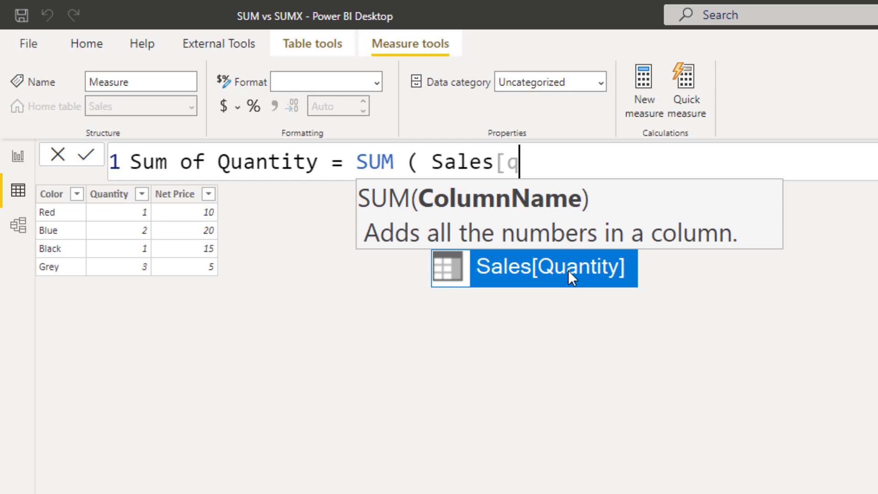
click(567, 269)
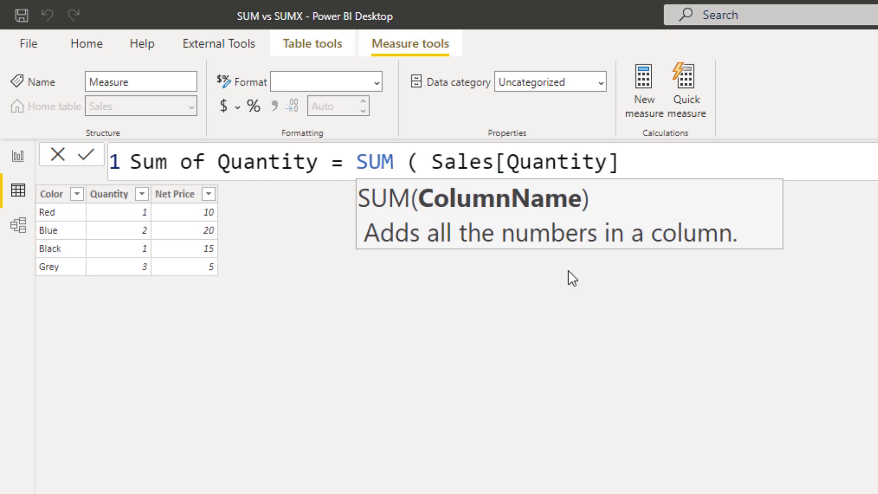
text())
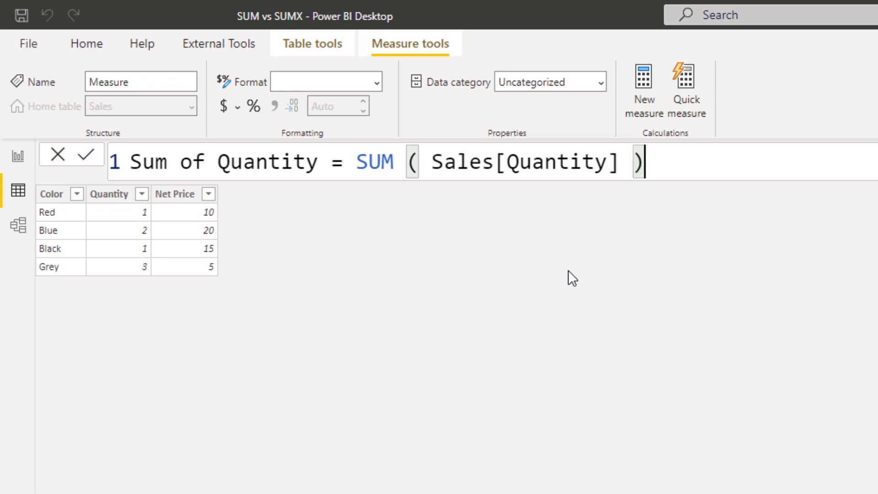
key(Return)
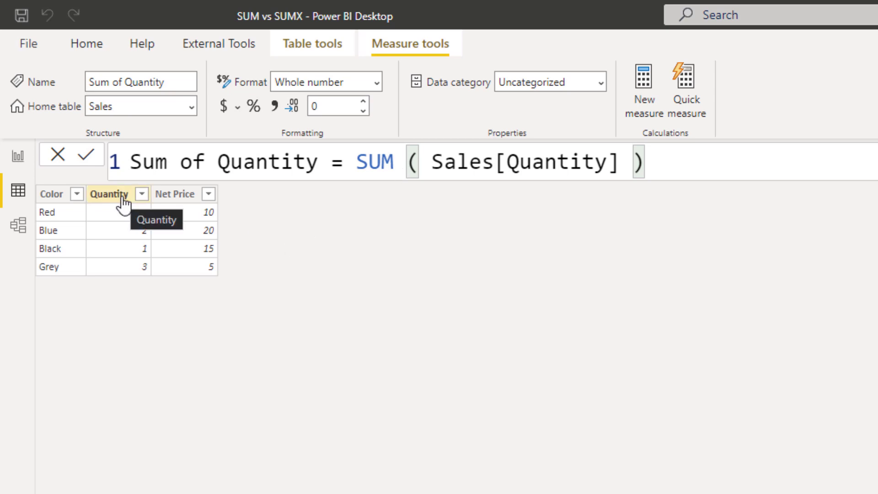
Step: Add an enlarged card visual to the report page and display the Sum of Quantity measure in it
click(20, 159)
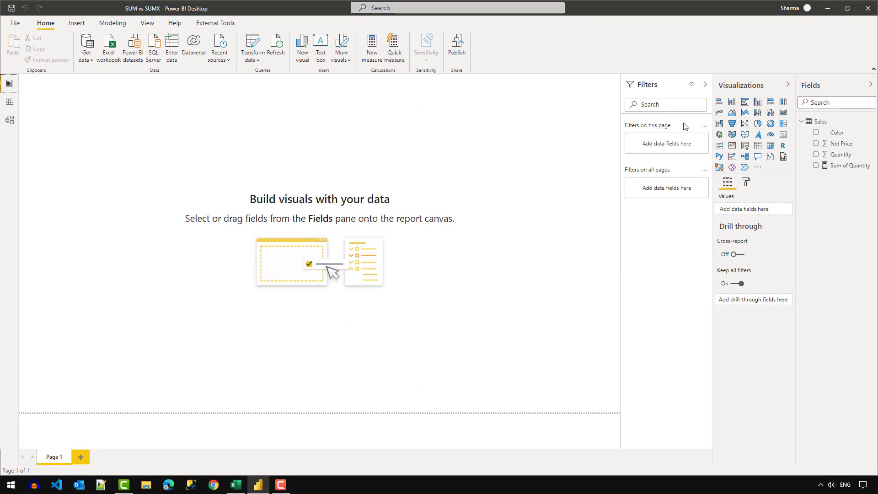
click(705, 84)
click(848, 165)
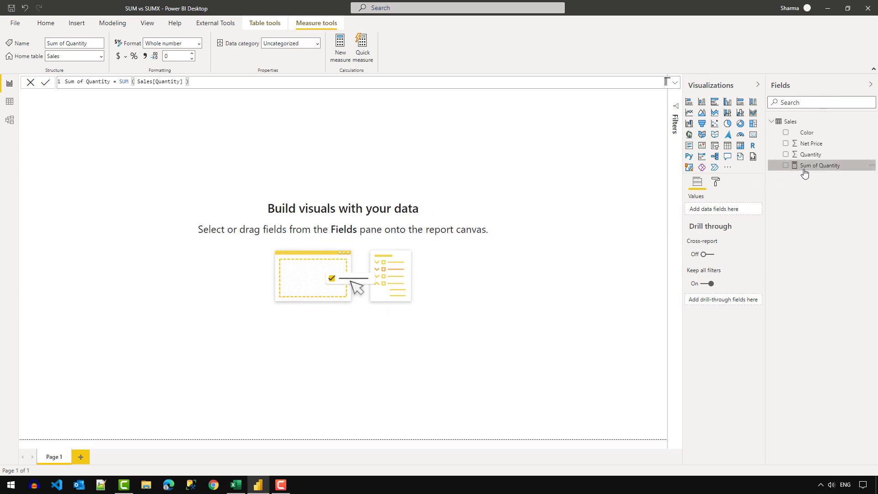
click(438, 291)
click(753, 134)
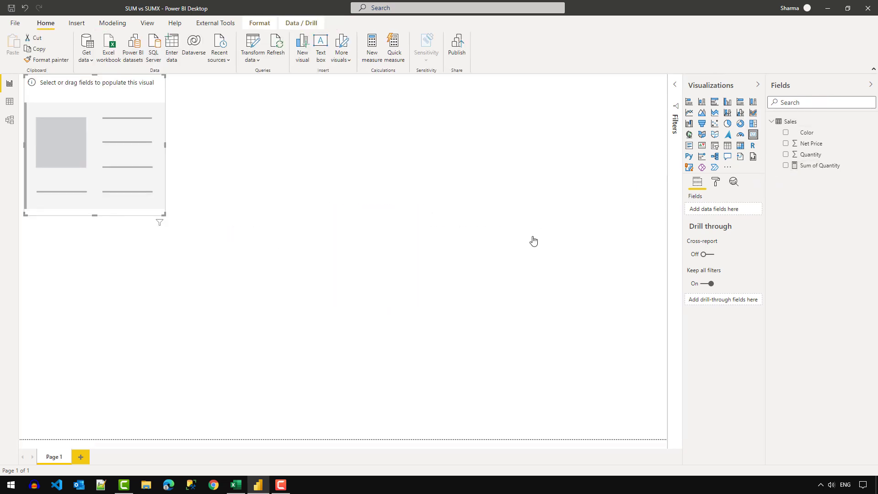
drag(165, 215, 260, 236)
drag(820, 165, 274, 225)
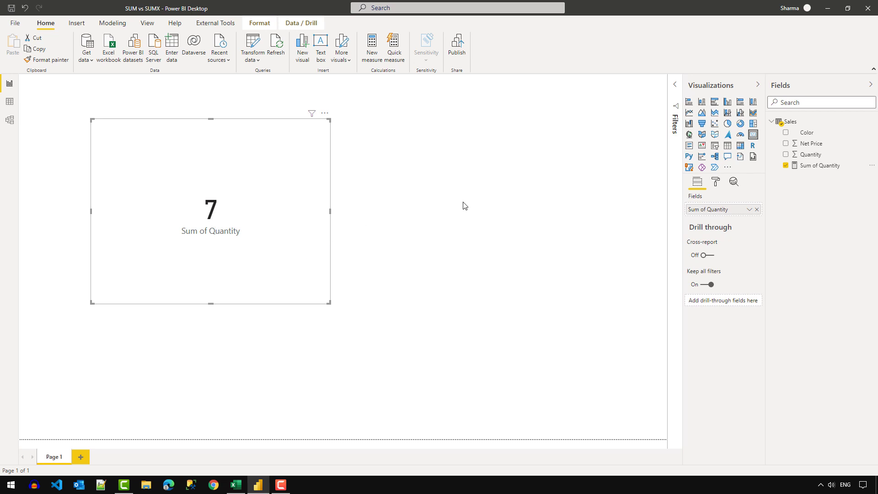
Step: Start another measure in the Sales table and name it Sum of Net Price, with the formula text enlarged
right_click(828, 164)
click(801, 178)
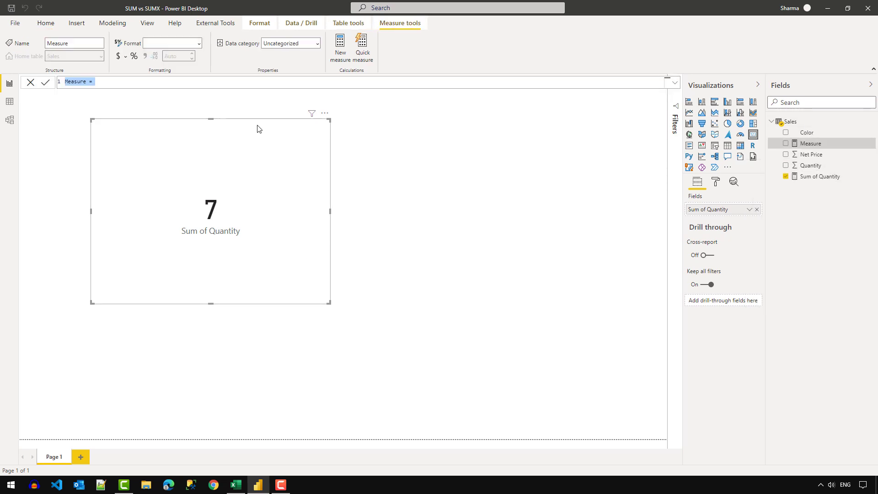
key(ctrl+plus)
key(ctrl+plus)
key(ctrl+plus)
key(ctrl+plus)
key(ctrl+plus)
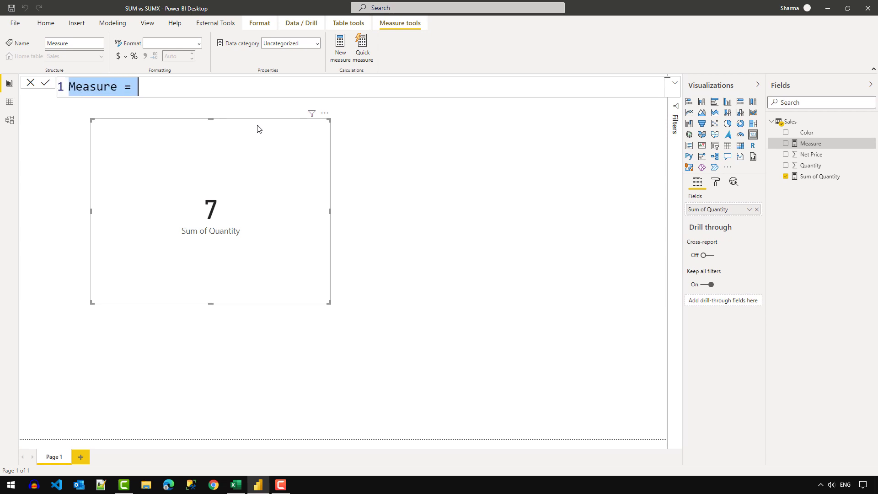
key(ctrl+plus)
text(SUM)
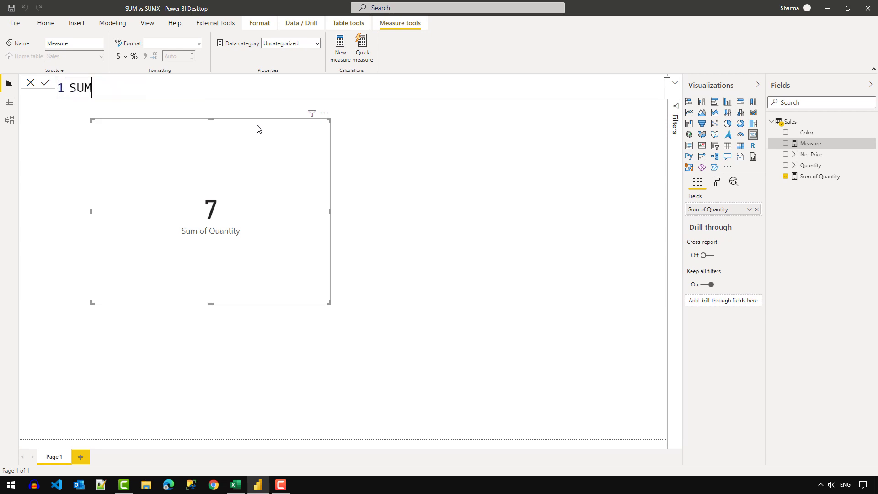
key(BackSpace)
key(BackSpace)
text(um)
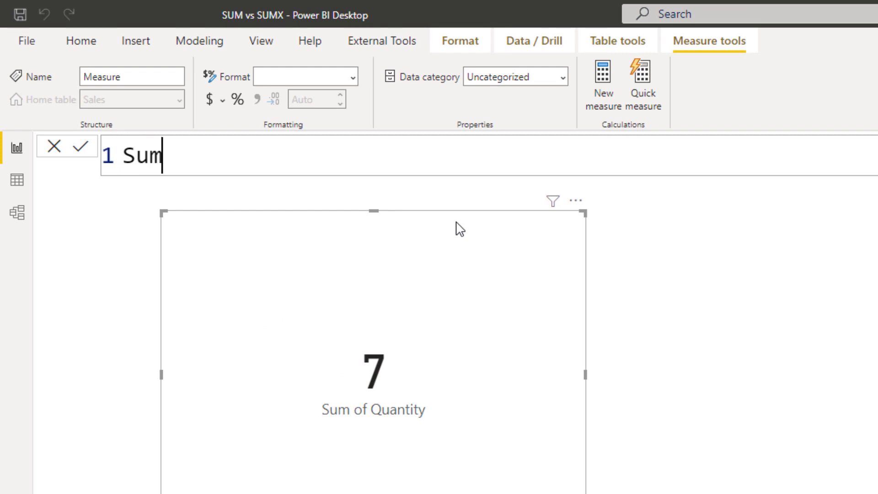
text( of Net p)
key(BackSpace)
text(P)
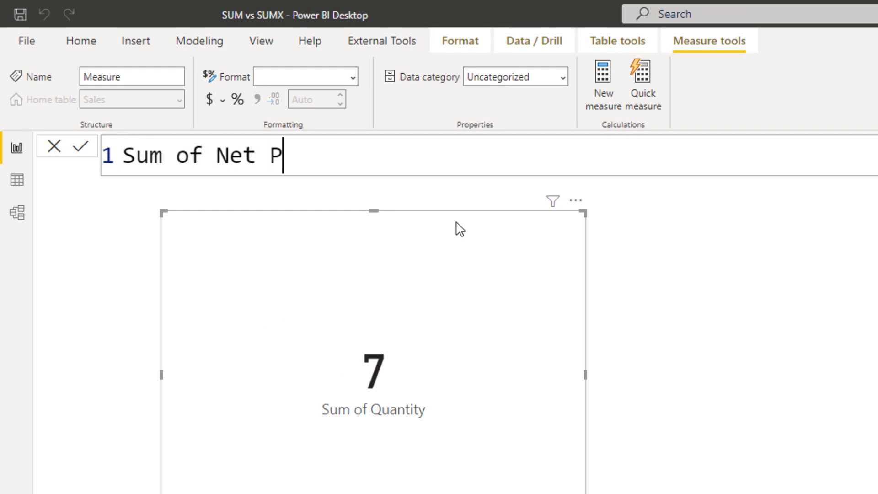
text(rice = SU)
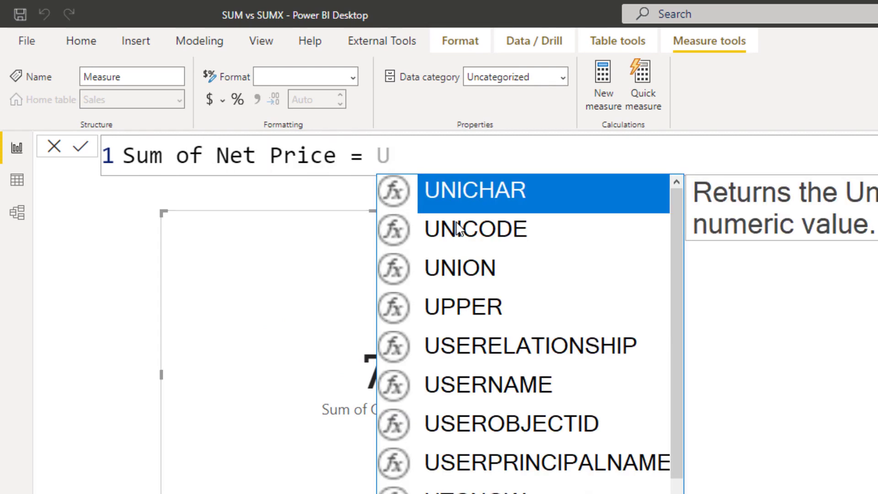
Step: Define the Sum of Net Price measure as SUM ( Sales[Net Price] ) and commit it
key(BackSpace)
text(SUM ( S)
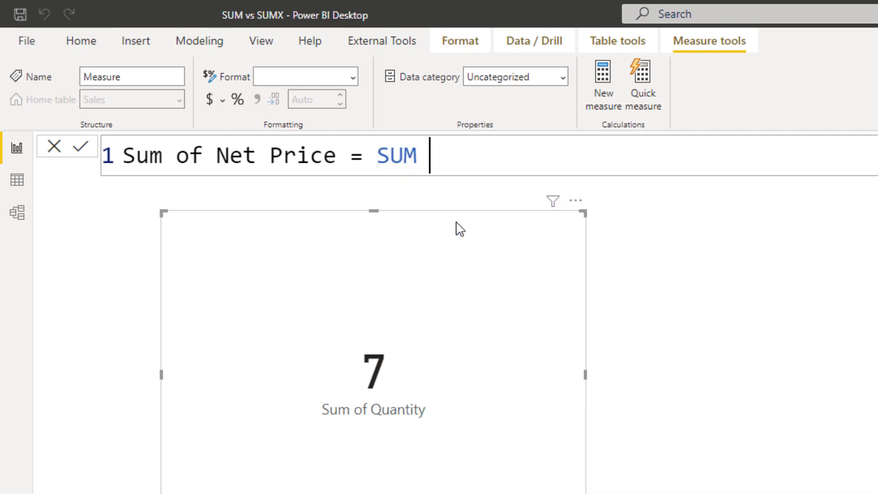
text(ales[N)
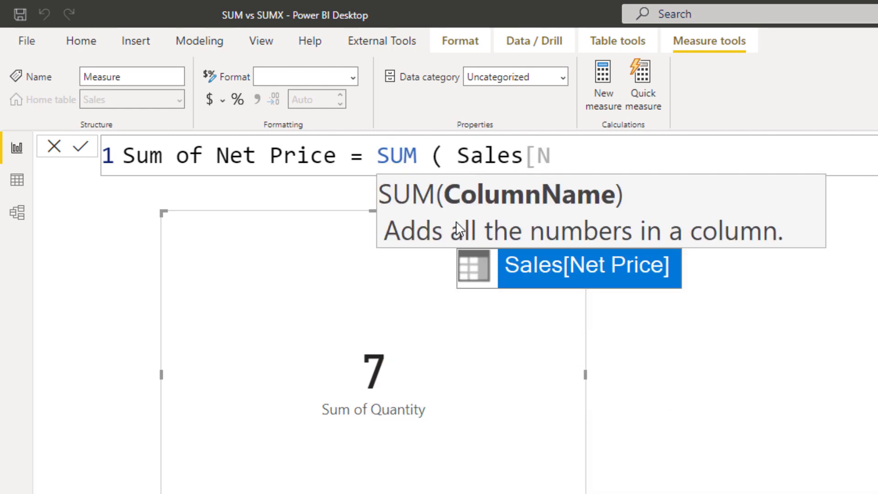
key(Tab)
text())
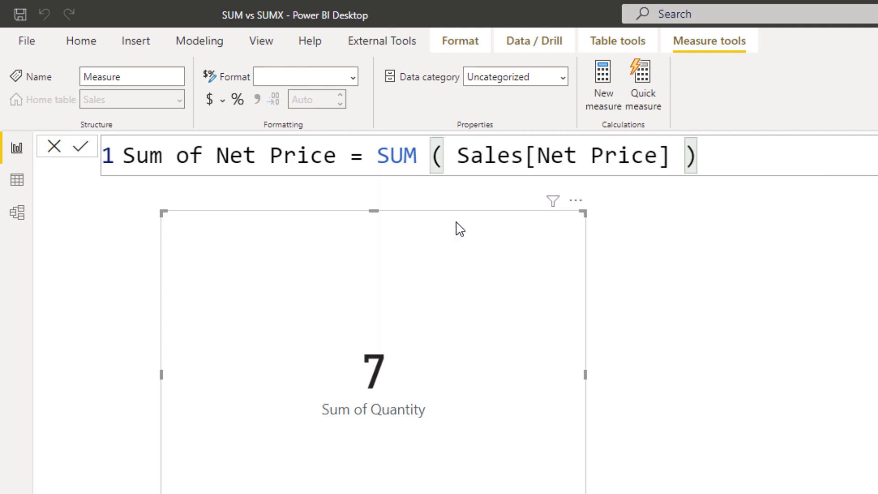
key(Return)
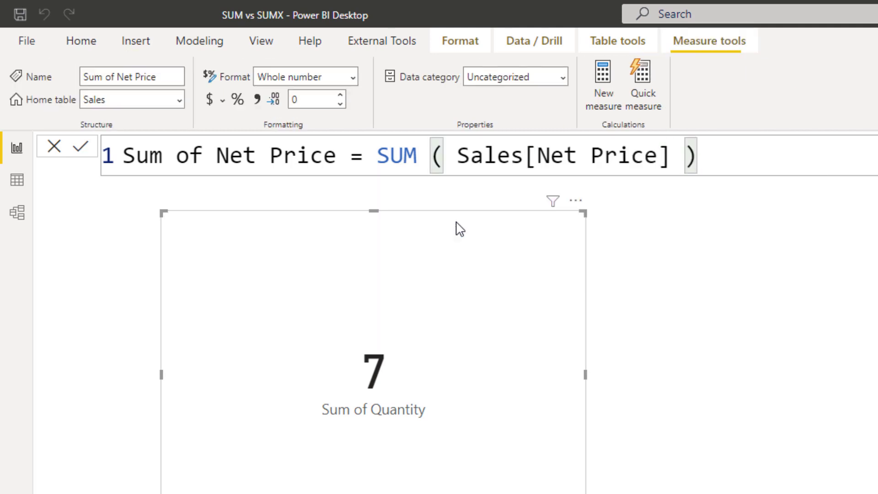
Step: Add a second card visual beside the Sum of Quantity card and display the Sum of Net Price measure in it
click(753, 136)
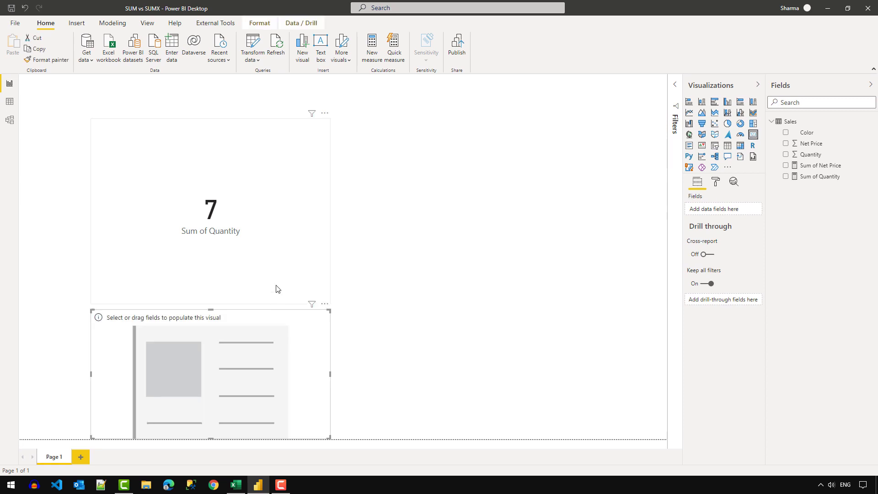
drag(219, 366, 473, 252)
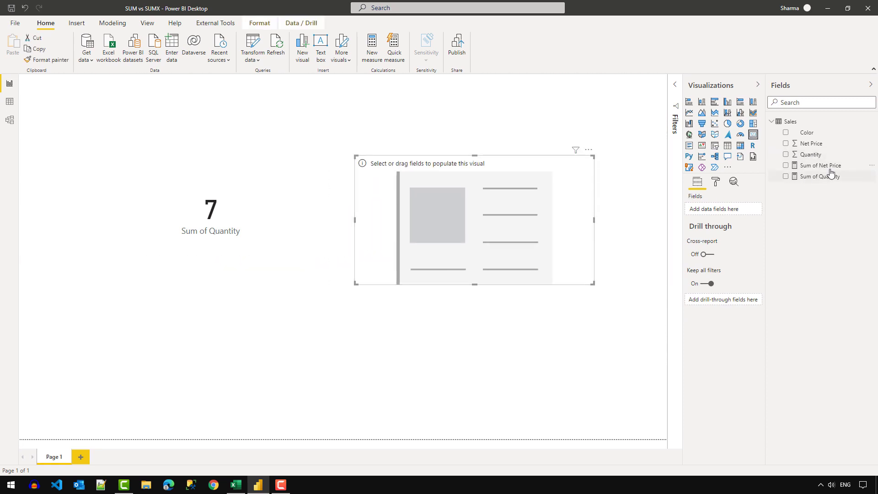
click(829, 166)
drag(838, 167, 363, 163)
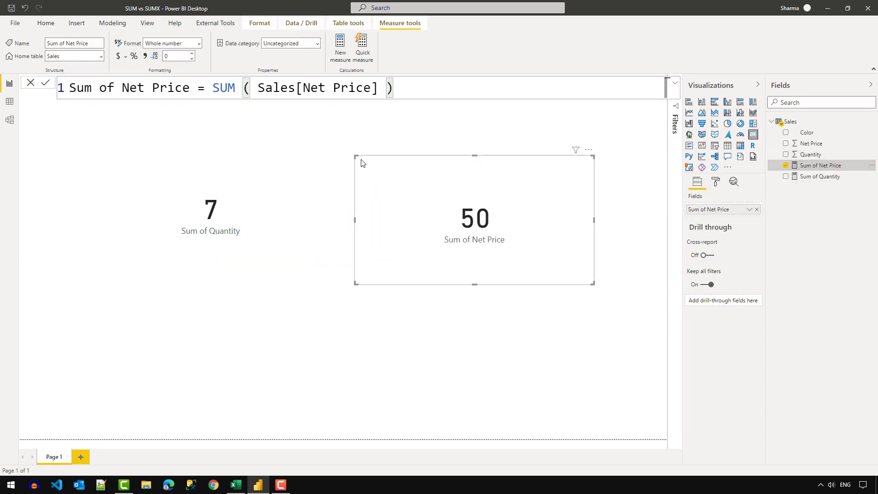
Step: Compare both cards with the totals in cells D9 and E9 of the Excel workbook, and return to the Power BI report
click(223, 222)
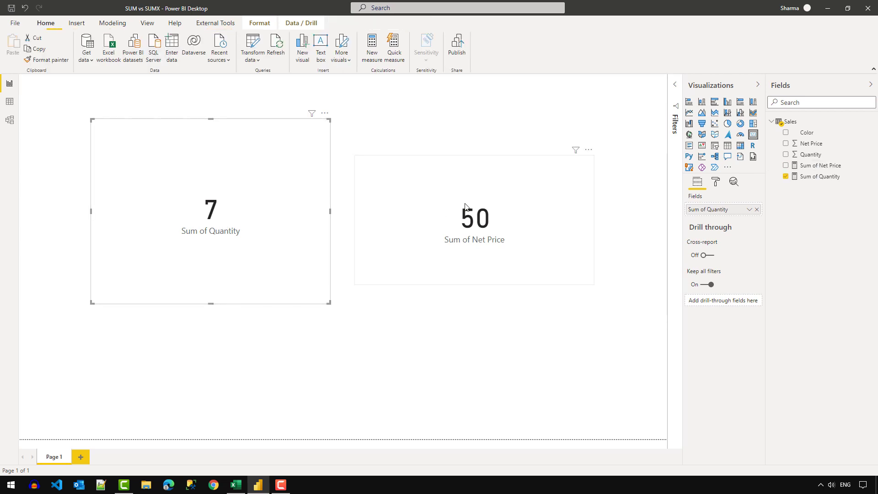
click(492, 216)
key(alt+Tab)
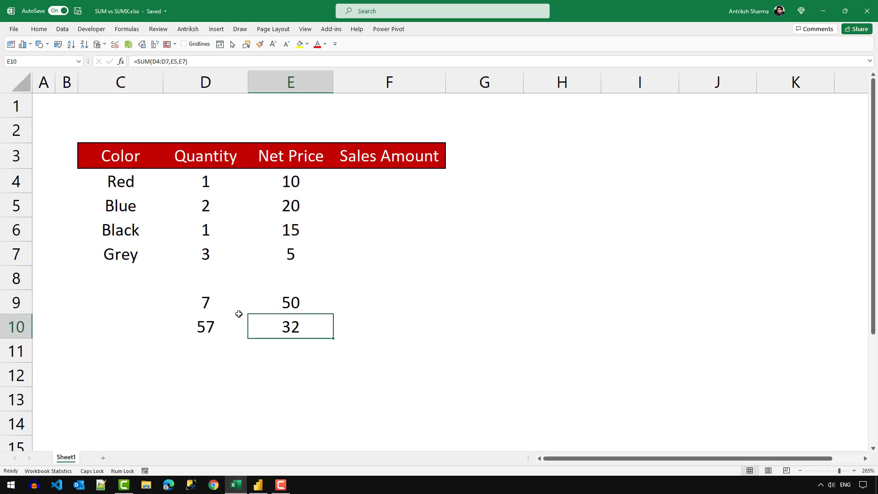
click(220, 307)
click(285, 300)
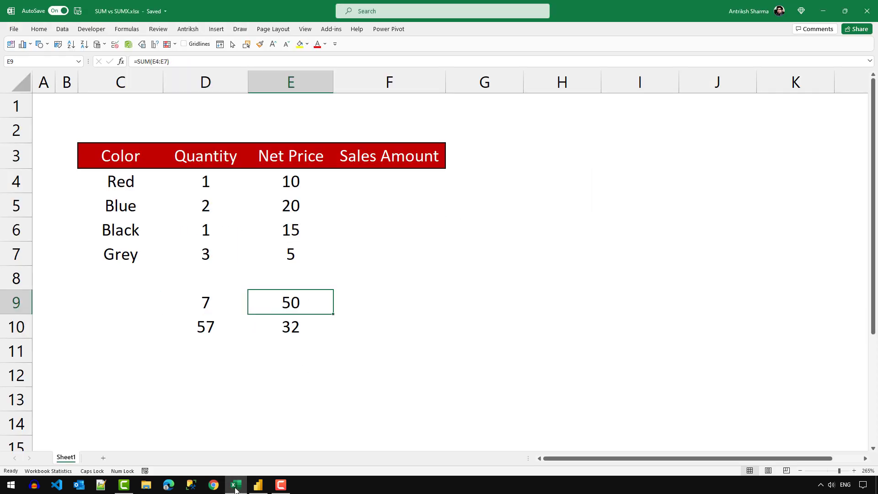
key(alt+Tab)
click(290, 253)
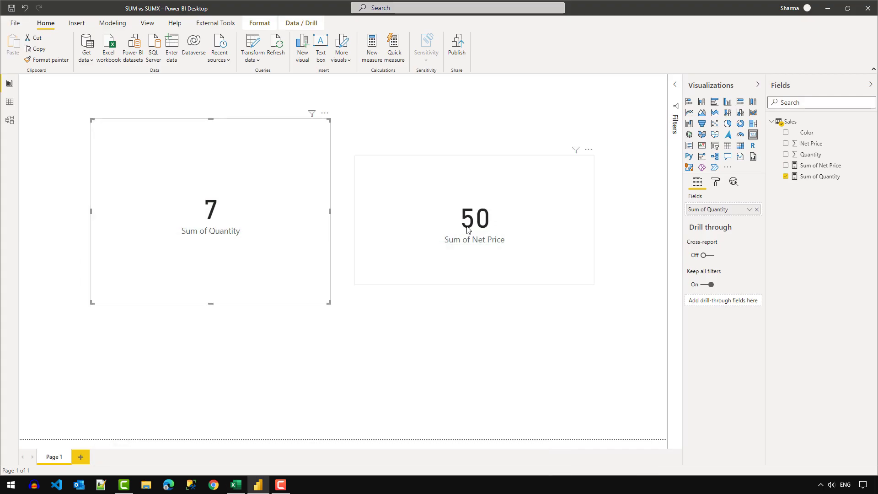
click(526, 215)
Step: Start another measure in the Sales table and name it Sum of both
right_click(834, 169)
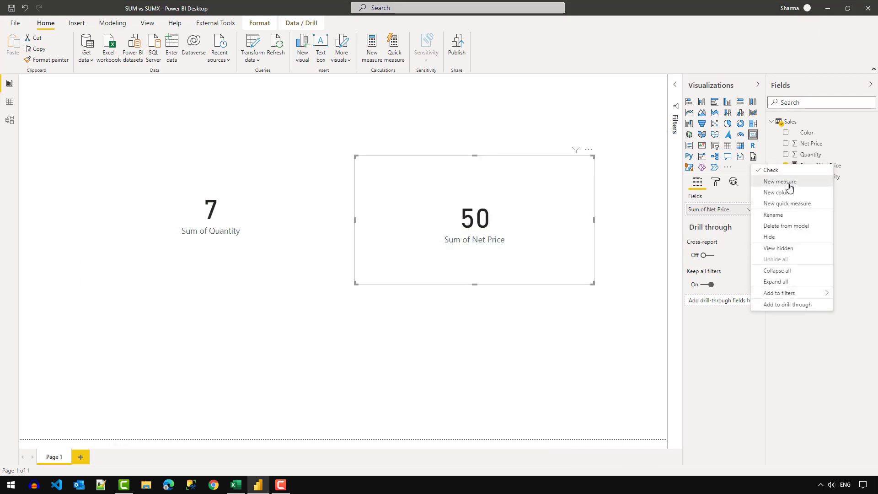
click(791, 181)
text(S)
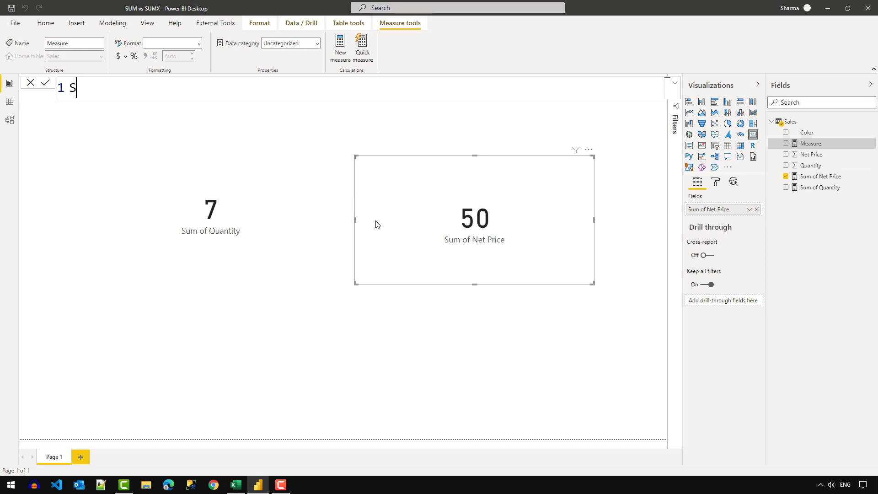
text(um of both = SUM)
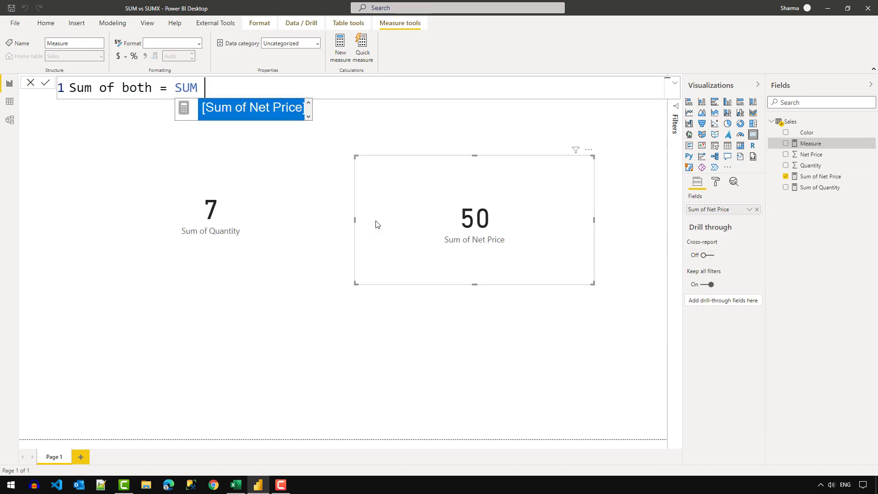
Step: Define the Sum of both measure as SUM ( Sales[Net Price] ) + SUM ( Sales[Quantity] ) and commit it
text( ( [S)
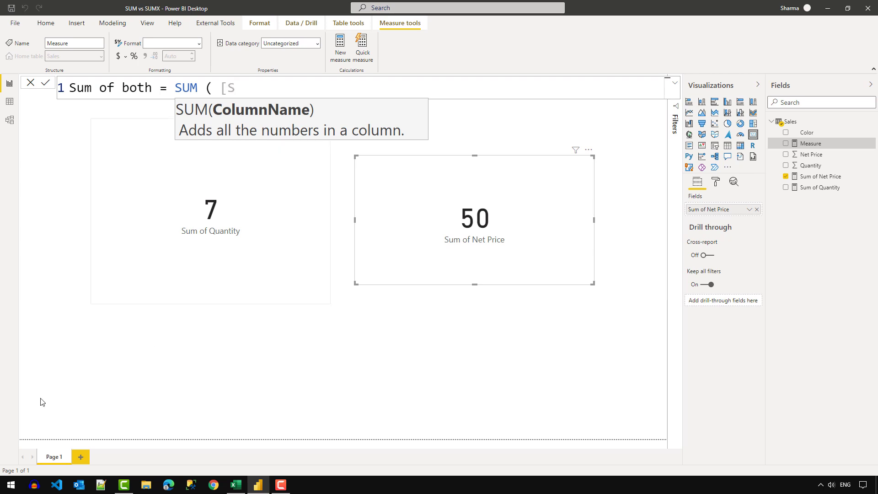
key(BackSpace)
key(BackSpace)
text(S)
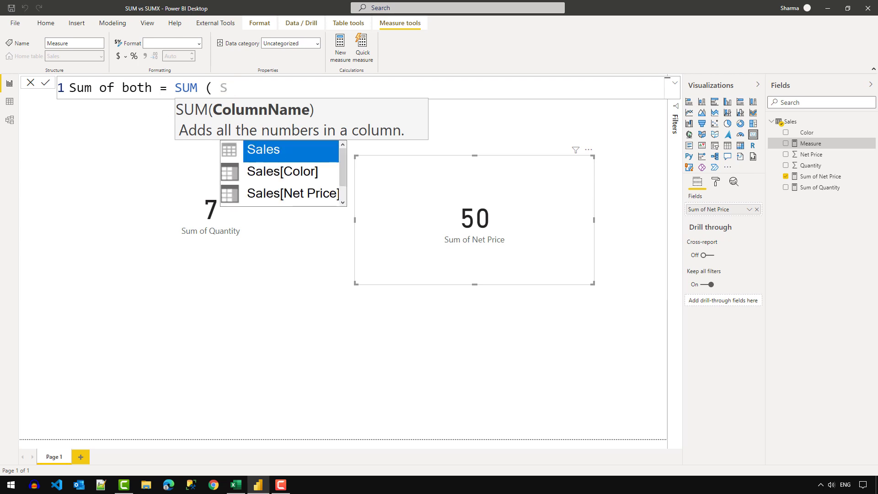
key(Down)
key(Down)
key(Tab)
text() )
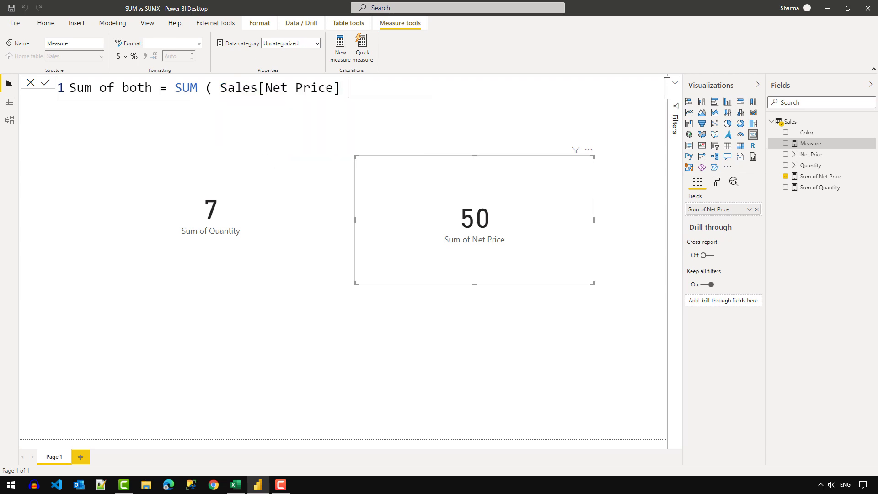
text(+ SUM ( Sales[Quantity] ))
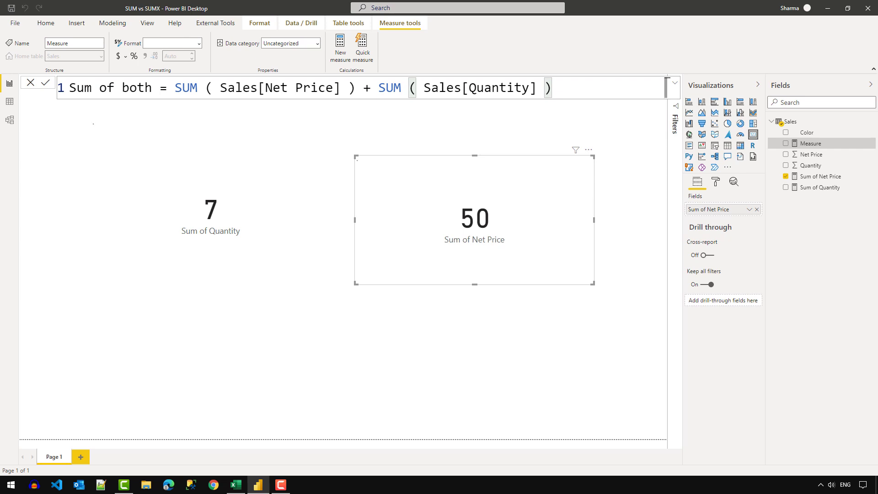
key(Return)
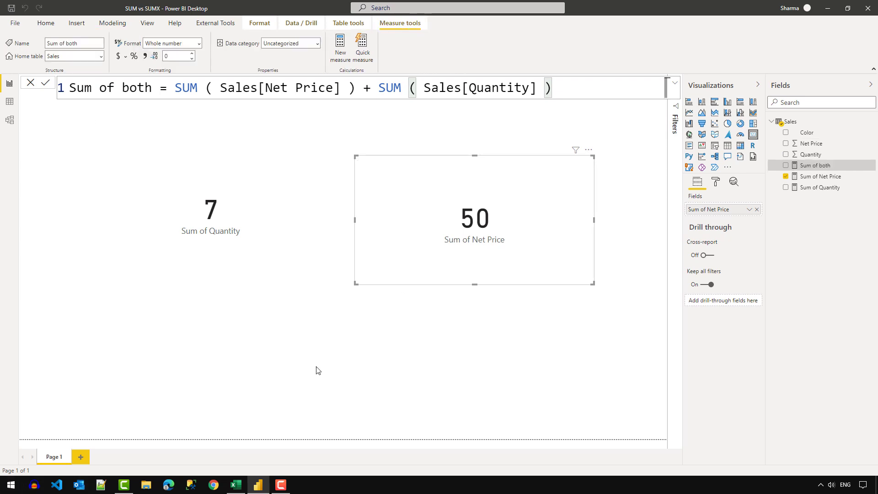
Step: Add a third card visual below the Sum of Quantity card and display the Sum of both measure in it
click(179, 412)
click(753, 135)
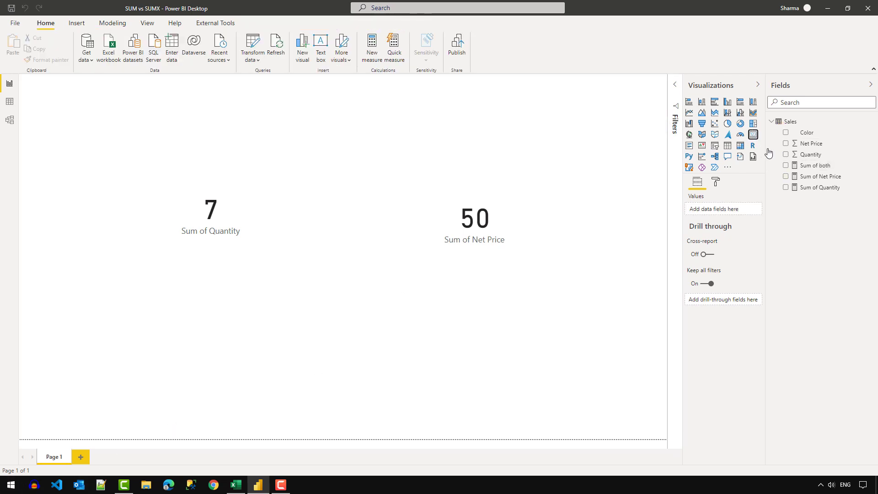
drag(819, 165, 247, 384)
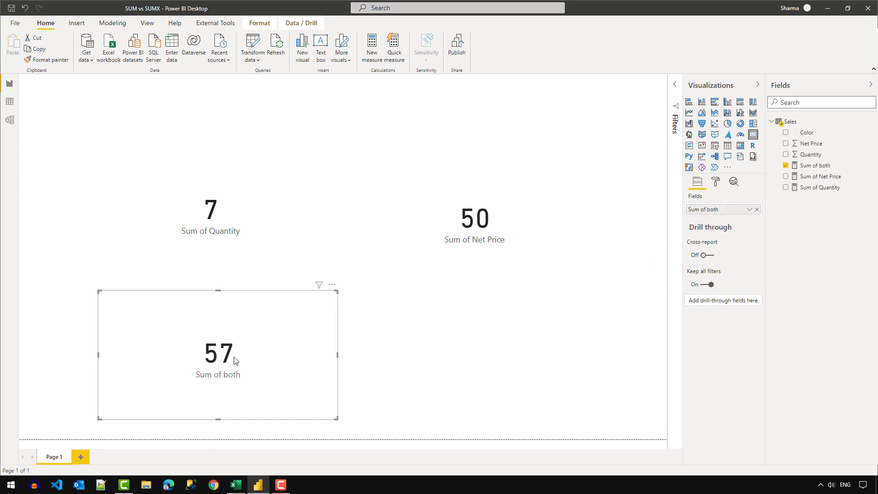
Step: Open the Sum of both measure's formula and delete the whole expression after the equals sign
click(818, 168)
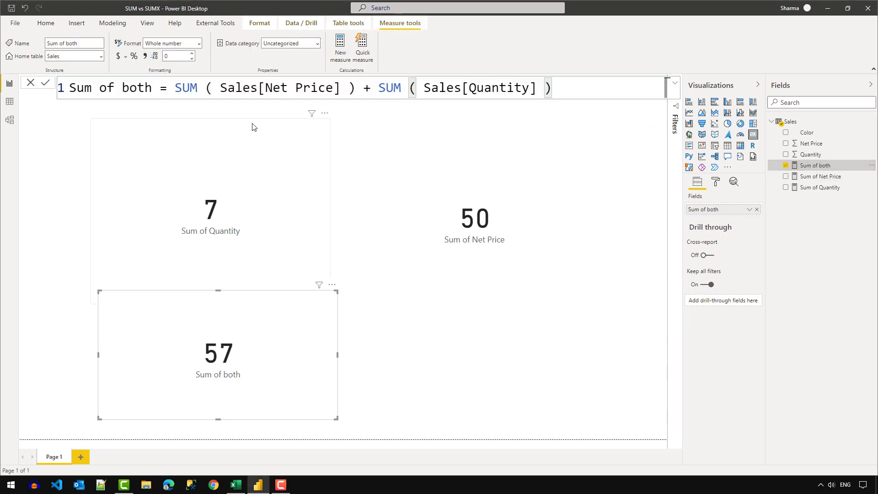
drag(177, 87, 587, 86)
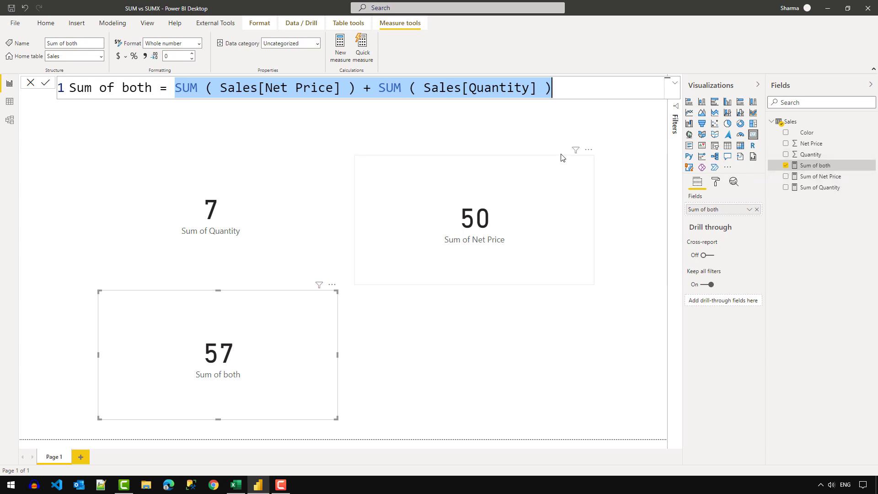
click(529, 88)
shift+click(207, 88)
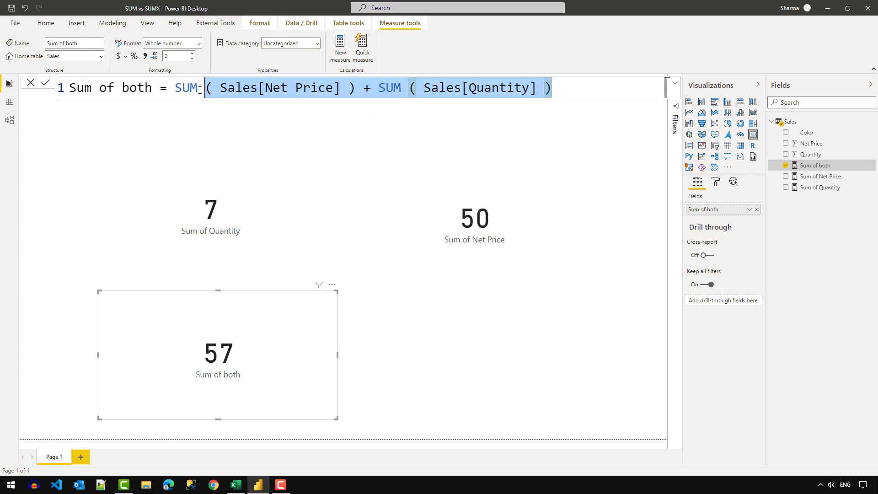
shift+click(176, 83)
key(BackSpace)
Step: Redefine the Sum of both measure as [Sum of Net Price] + [Sum of Quantity] and leave the formula
text([)
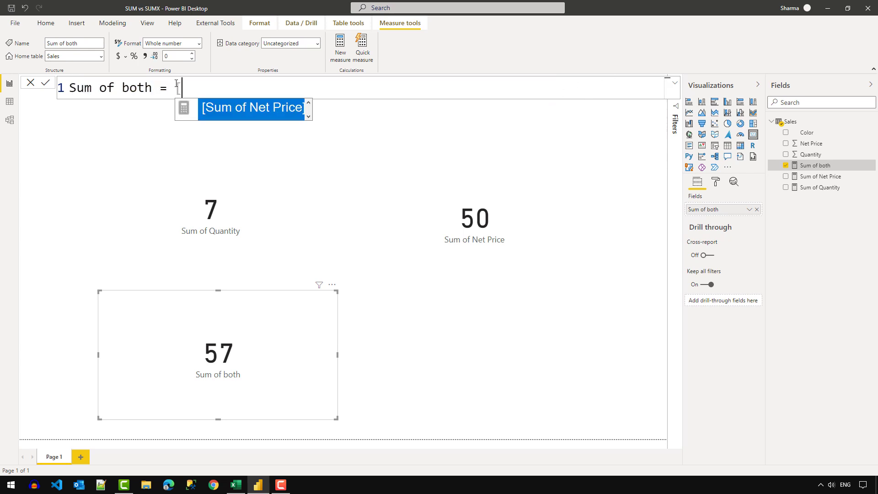
key(Tab)
text(+ )
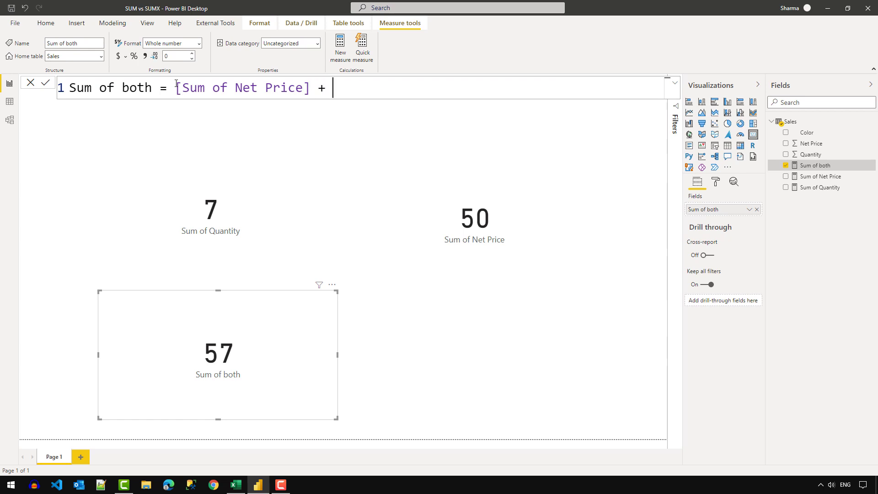
text([sum)
key(Down)
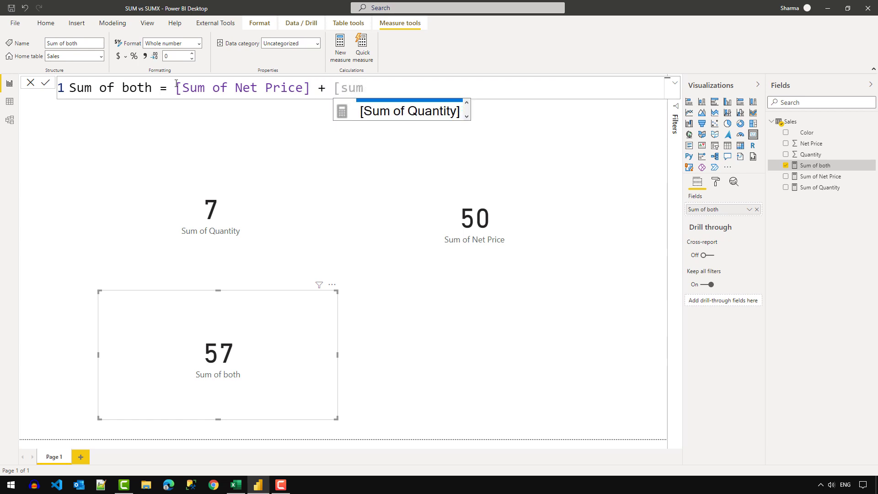
key(Tab)
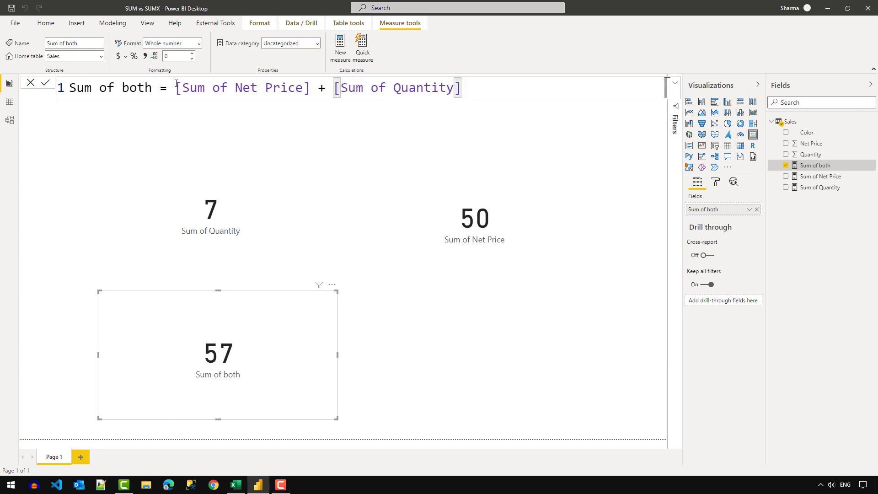
click(299, 417)
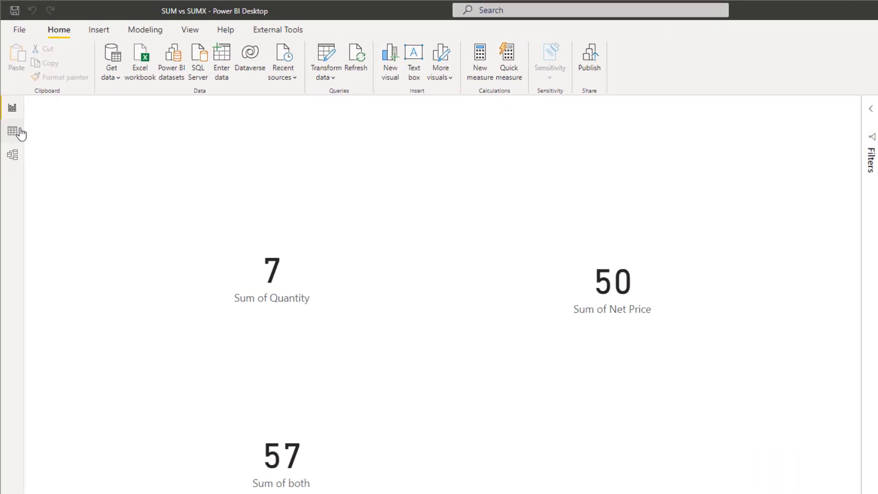
Step: In the Data view, start a calculated column in Sales and try to commit Sum of Quantity = SUM ( Sales[Quantity] )
click(9, 101)
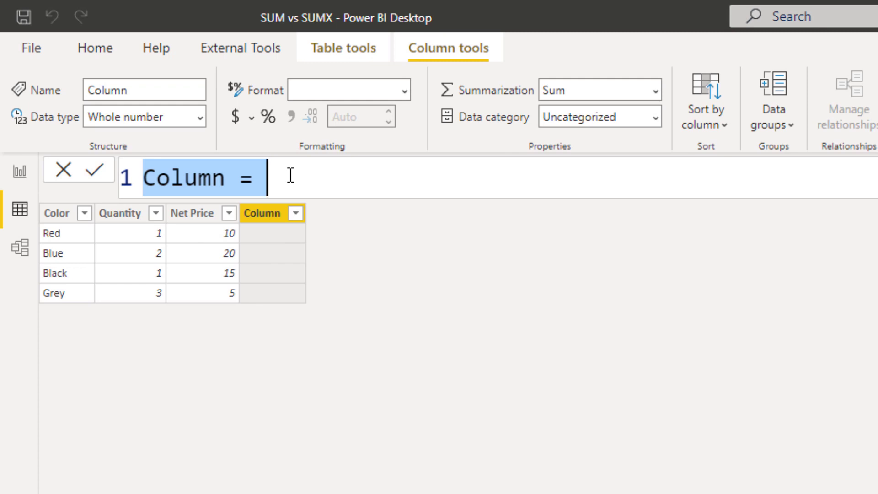
text(Sum of )
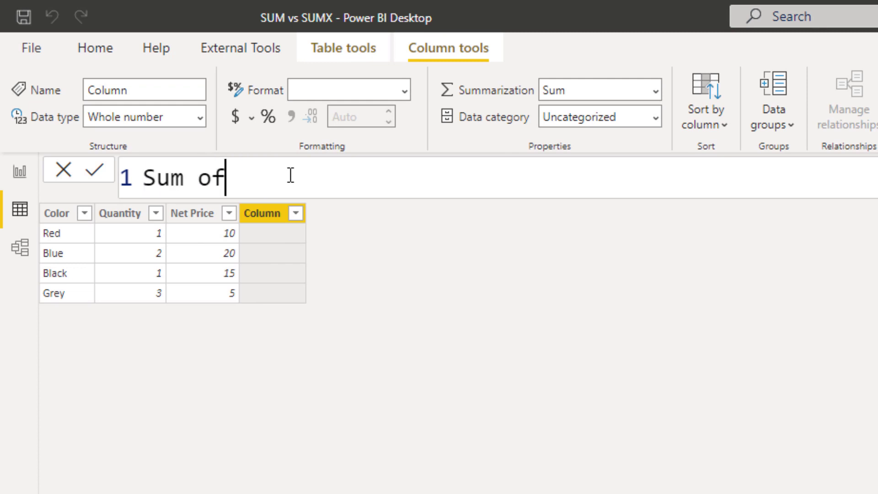
text(Quanti)
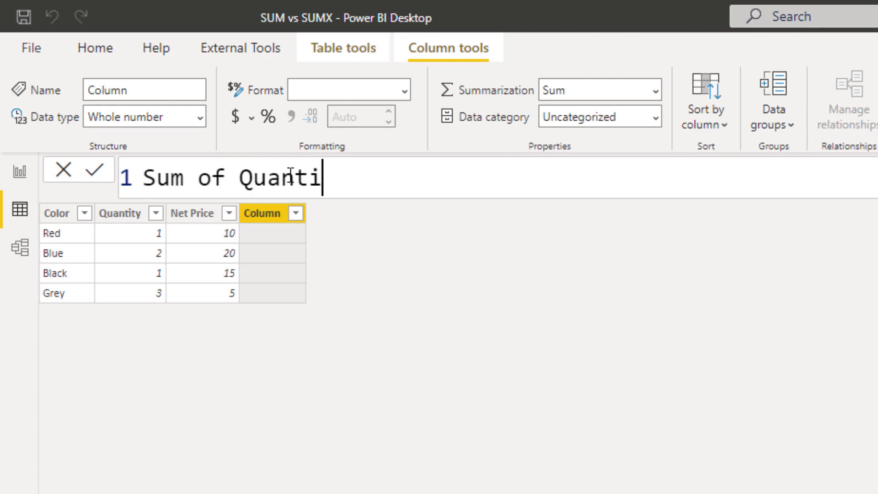
text(ty = SUM ( S)
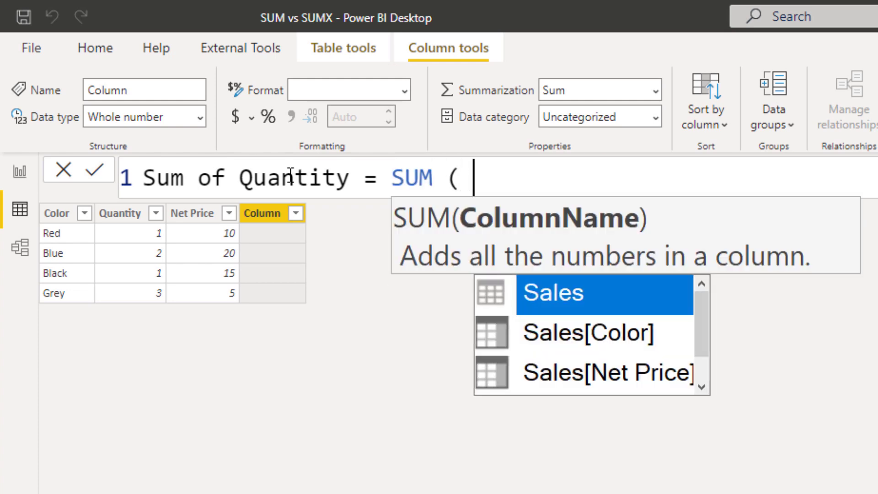
text(ales[q)
key(Tab)
text())
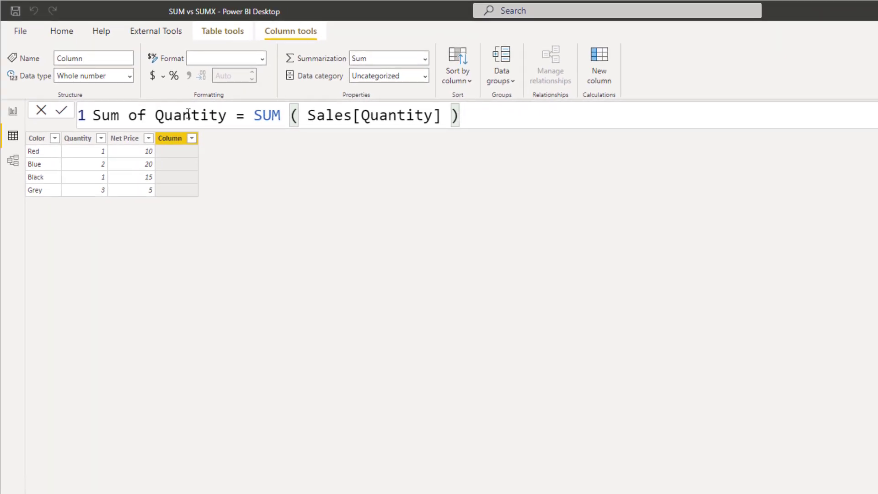
key(Return)
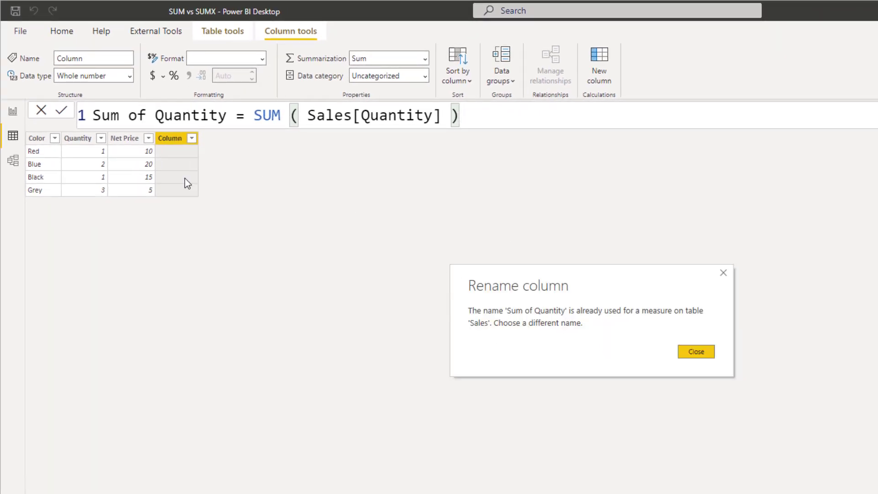
click(696, 352)
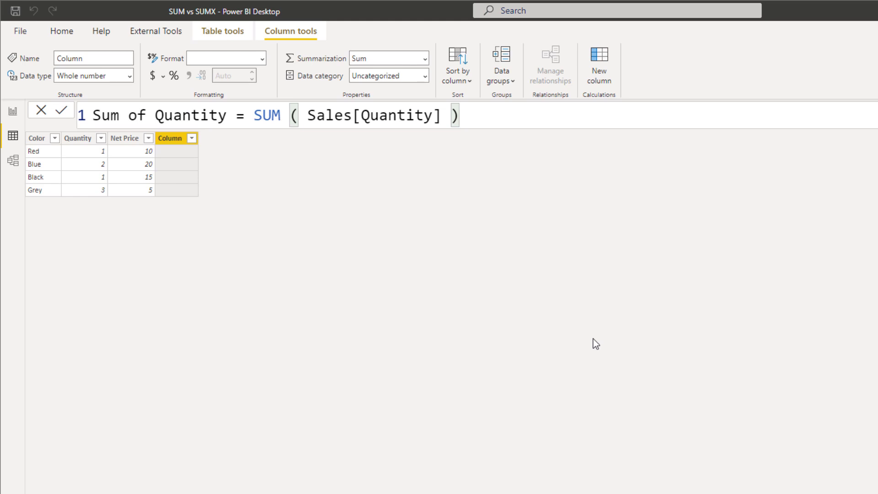
Step: Change the new calculated column's name to Sum of Quantity 2 in its formula and commit it
click(234, 118)
text(2)
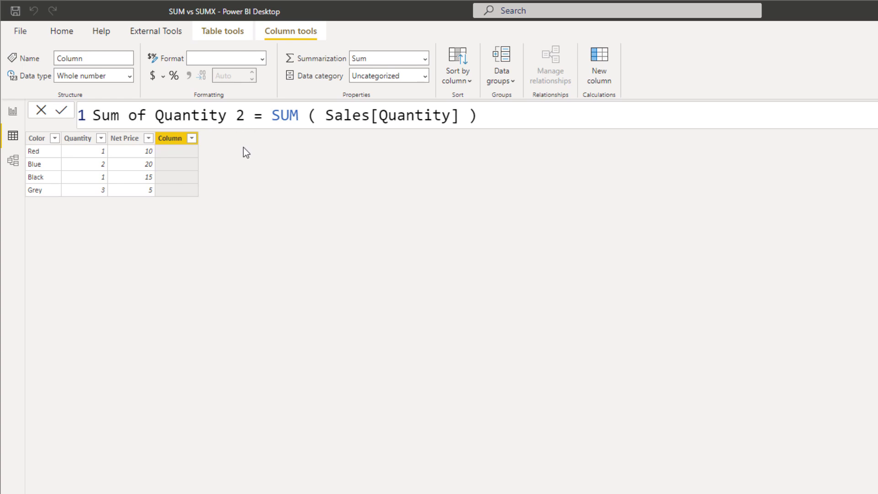
key(Return)
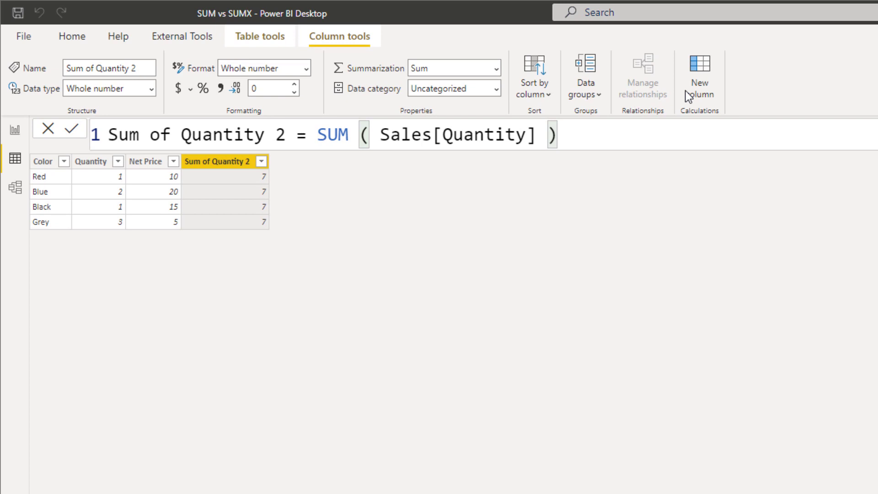
Step: Add a second calculated column to Sales defined as Sum of Net Price 2 = SUM ( Sales[Net Price] )
click(699, 77)
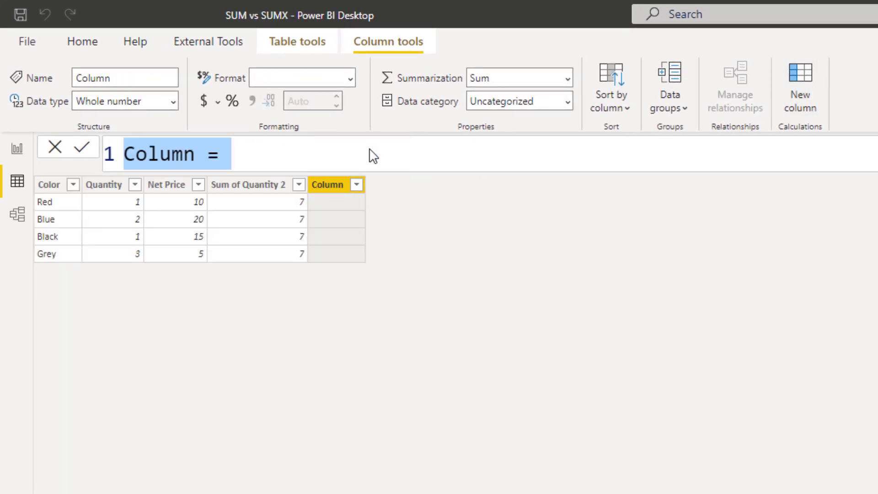
text(S)
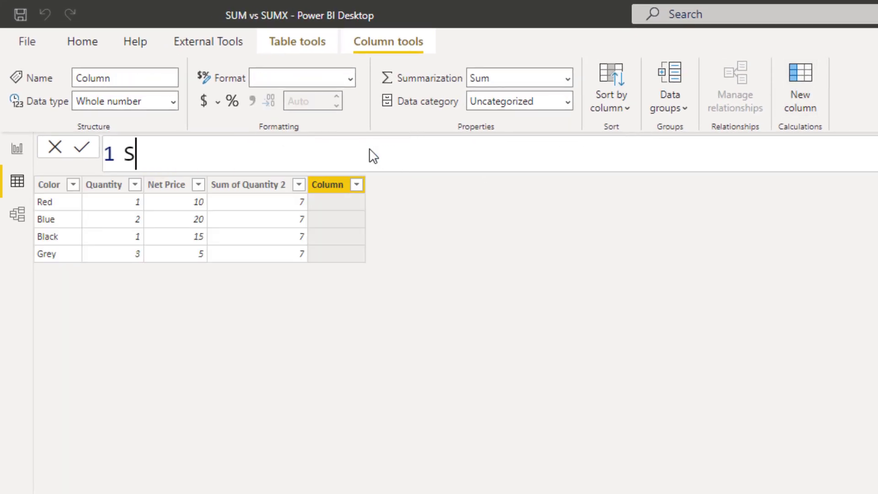
text(um of Net Pri)
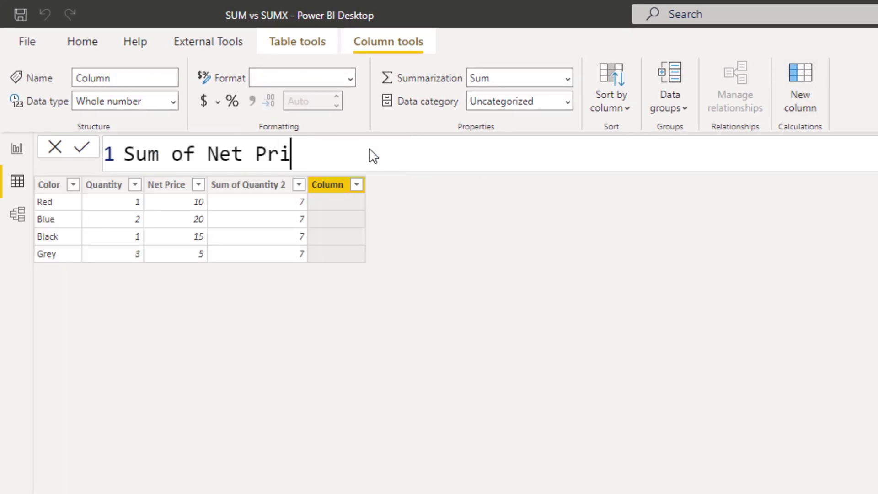
text(c = SUM)
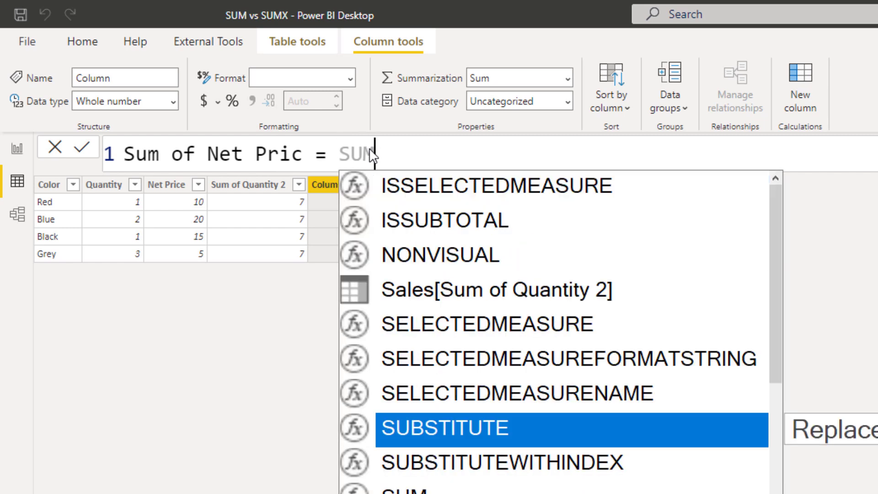
text( ( Sales[n)
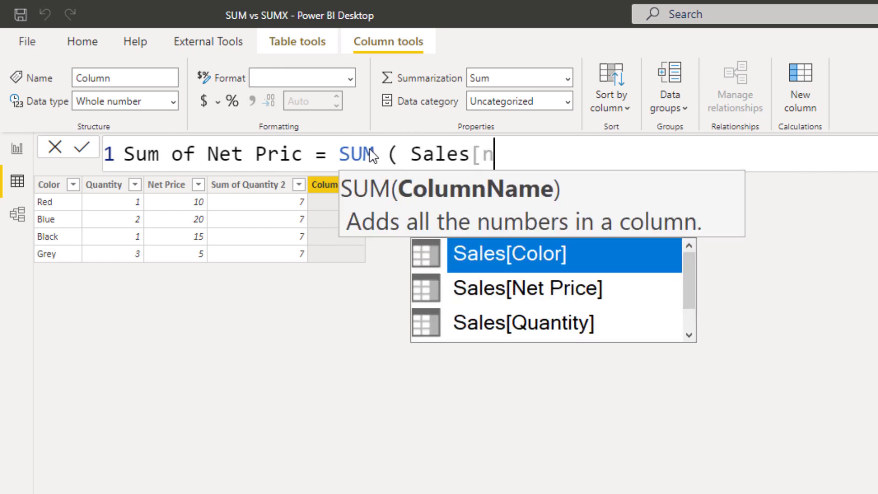
key(Tab)
text())
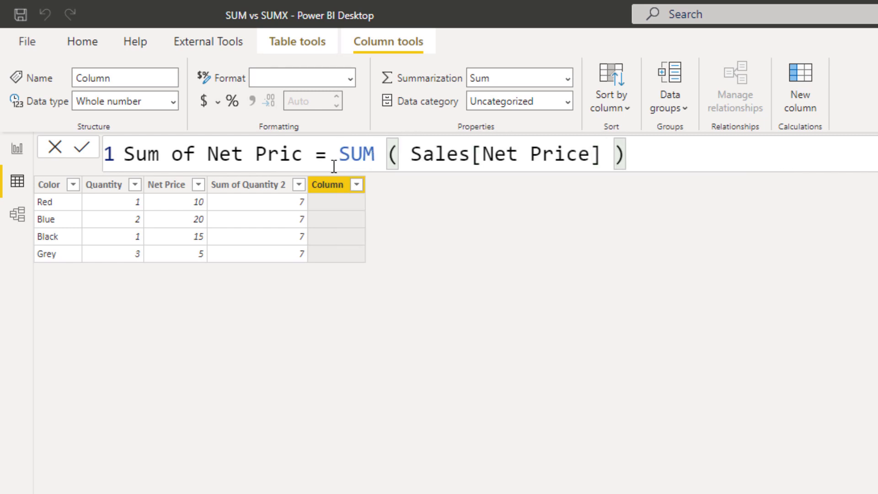
double_click(293, 155)
text(Price 2)
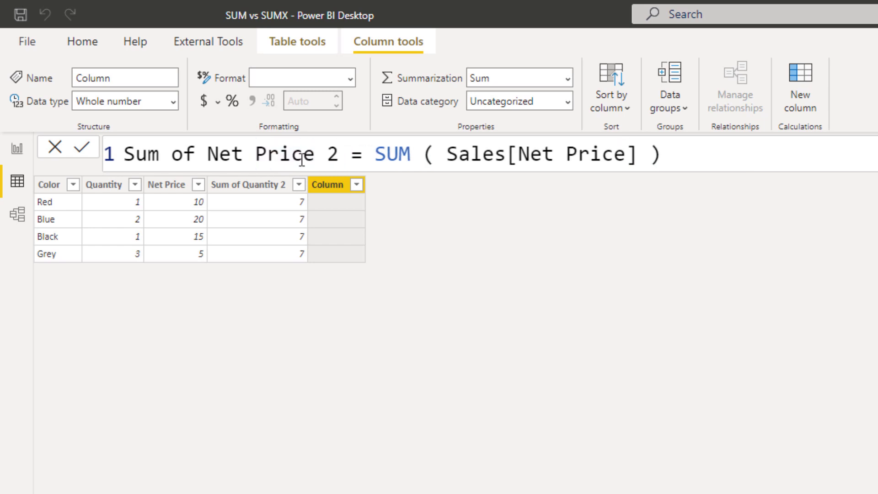
key(Return)
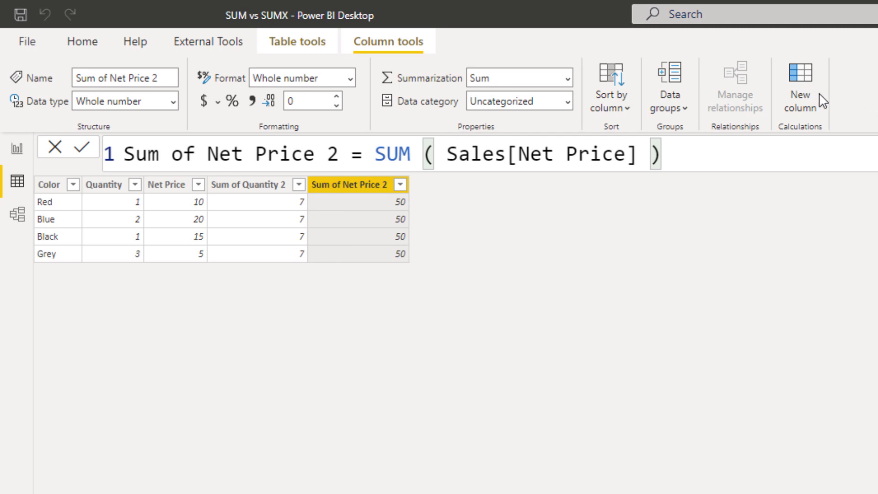
Step: Add a calculated column to Sales defined as Sum of Both 2 = SUM ( Sales[Quantity] ) + SUM ( Sales[Net Price] )
click(796, 96)
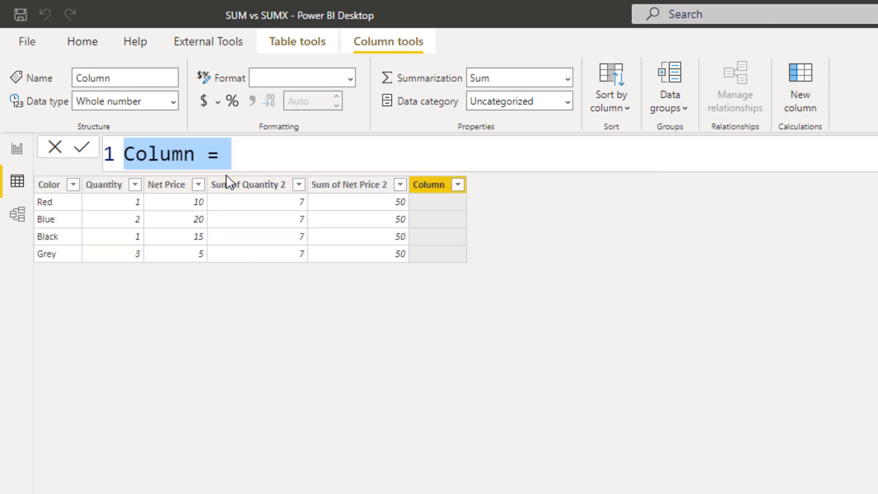
text(Sum of Both 2)
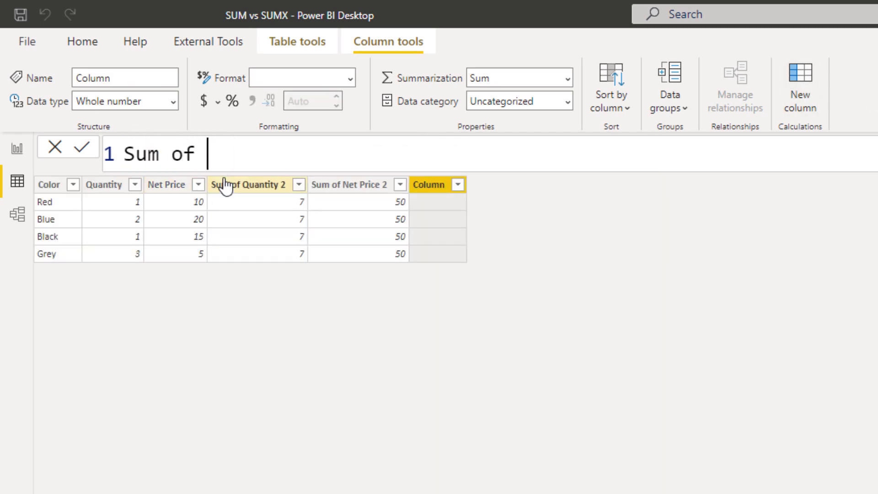
text( =)
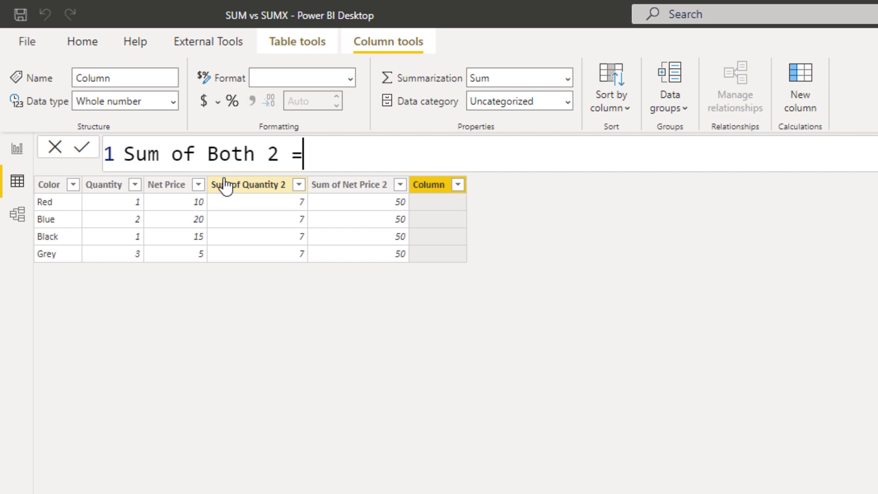
text( SUM ( S)
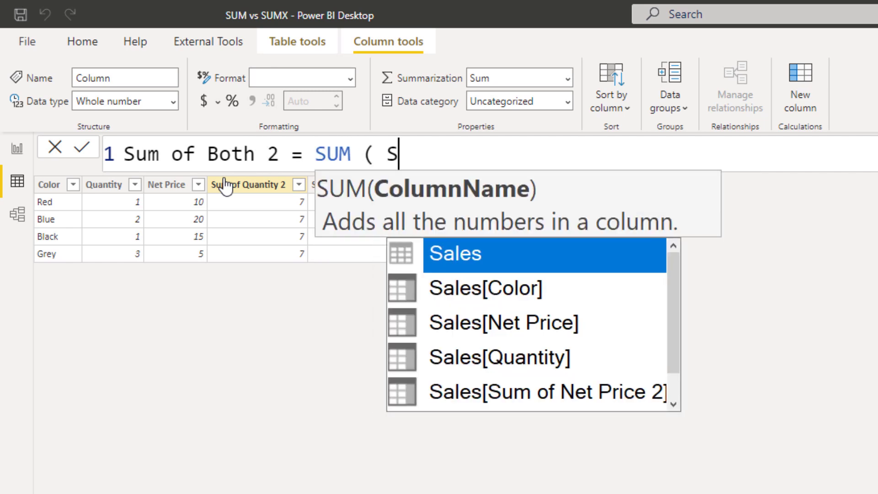
text(ales[Quantity] ) +)
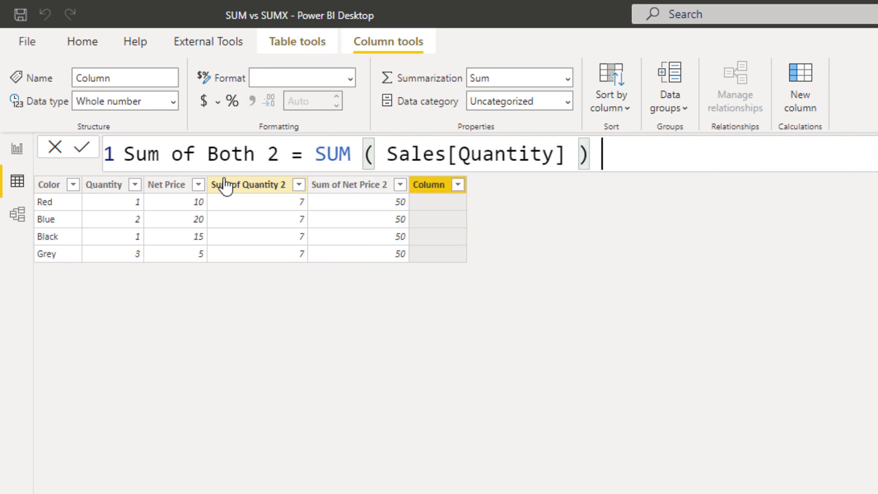
text( SUM ( Sales)
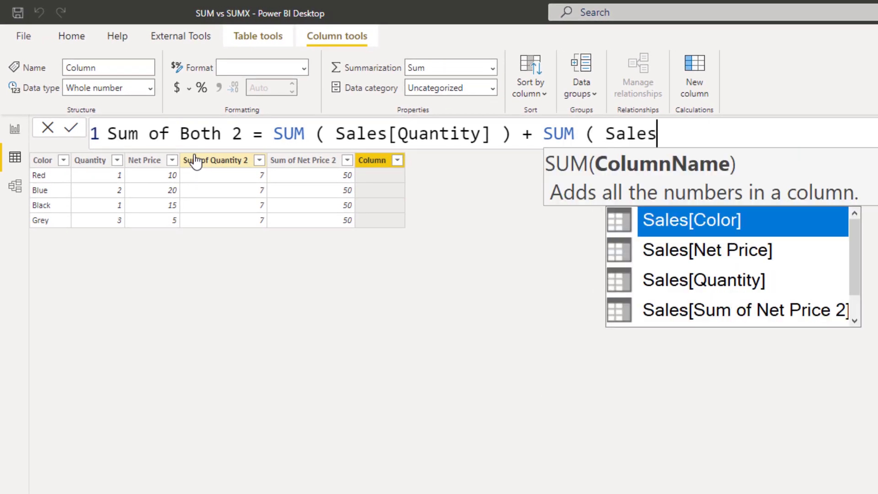
text([n)
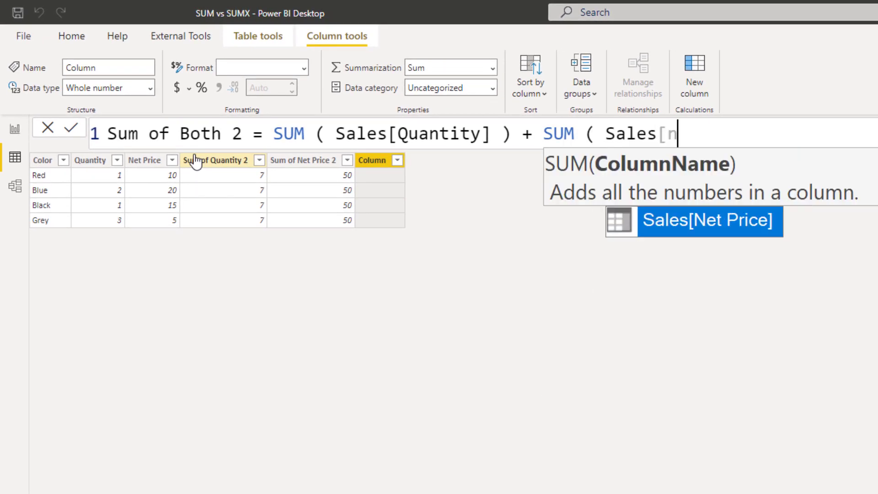
key(Tab)
text())
key(Return)
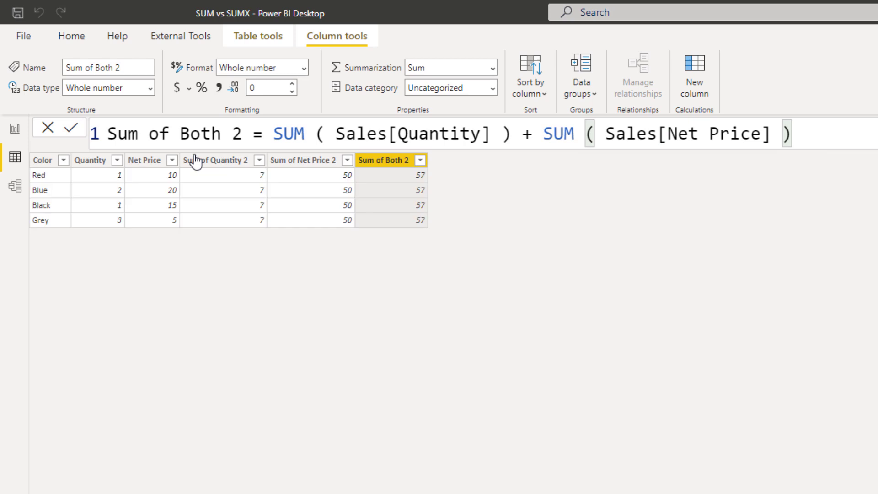
Step: Replace the expression of Sum of Both 2 with a reference to Sales[Sum of Net Price 2] followed by a plus sign
drag(513, 138, 273, 137)
click(273, 137)
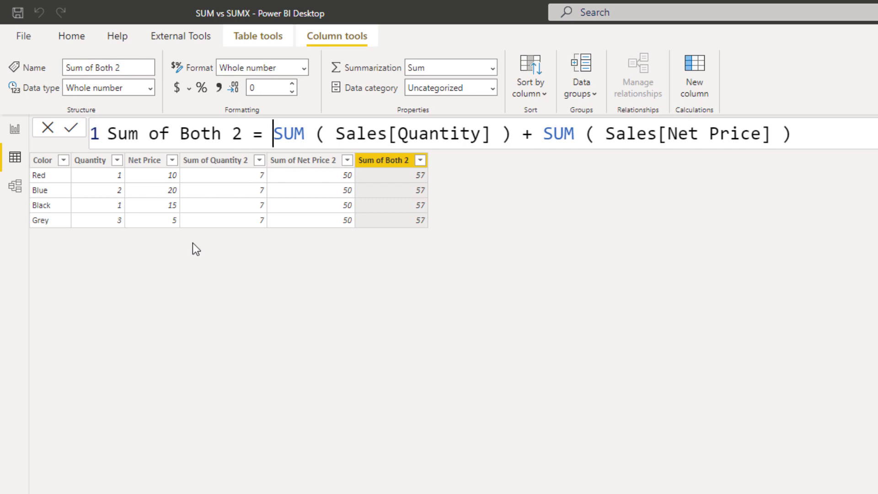
key(shift+Right)
key(shift+Home)
key(shift+End)
text(s)
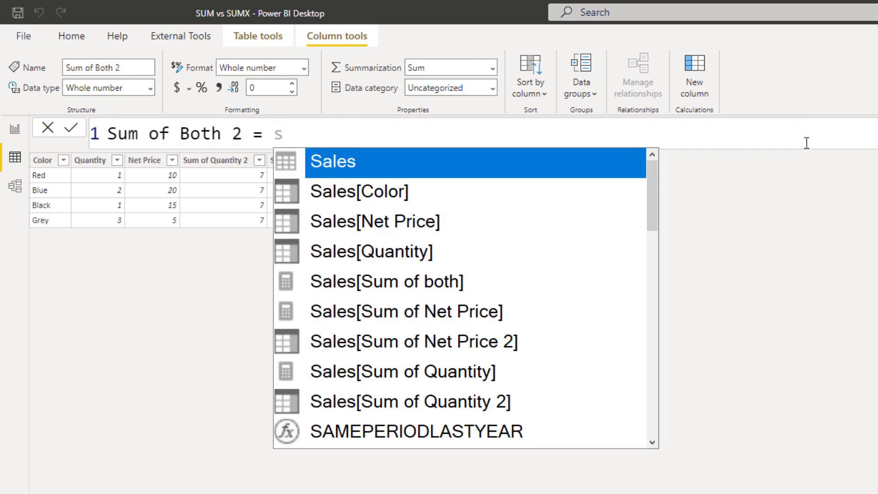
key(Tab)
text([NET)
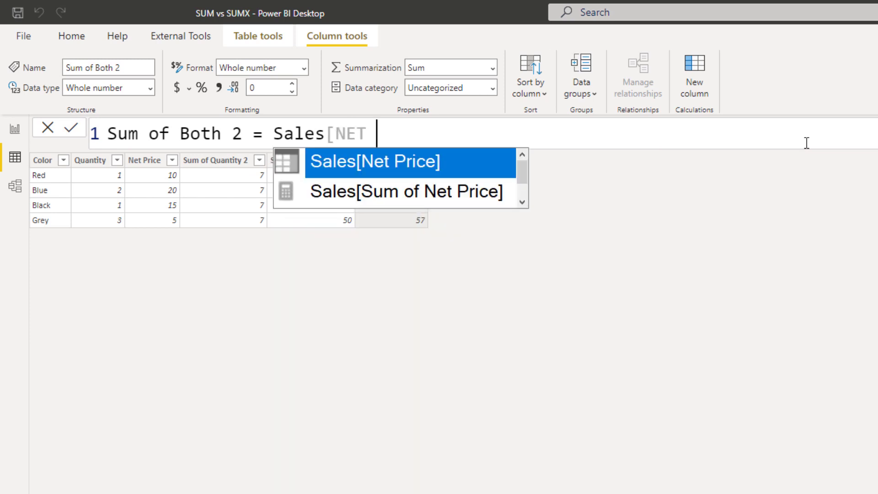
key(Down)
key(Tab)
text(+)
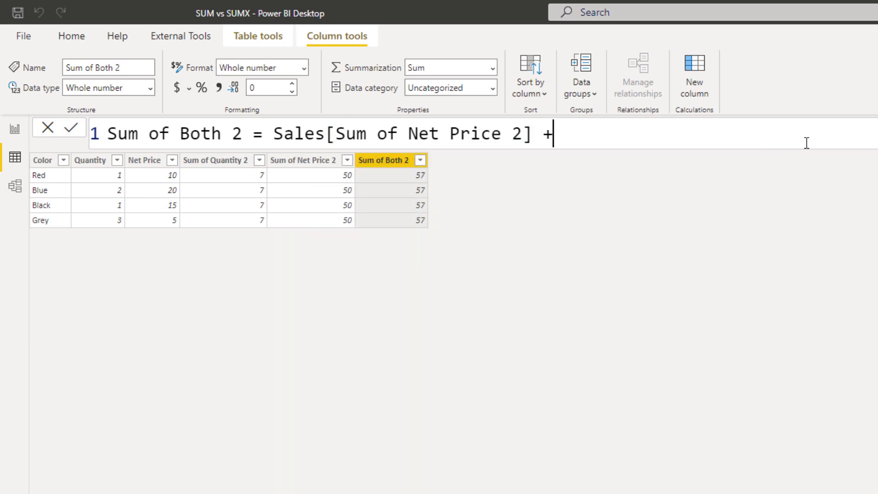
Step: Complete the Sum of Both 2 formula by adding Sales[Sum of Quantity 2] as the second term
text( Sales)
key(Tab)
text([Q)
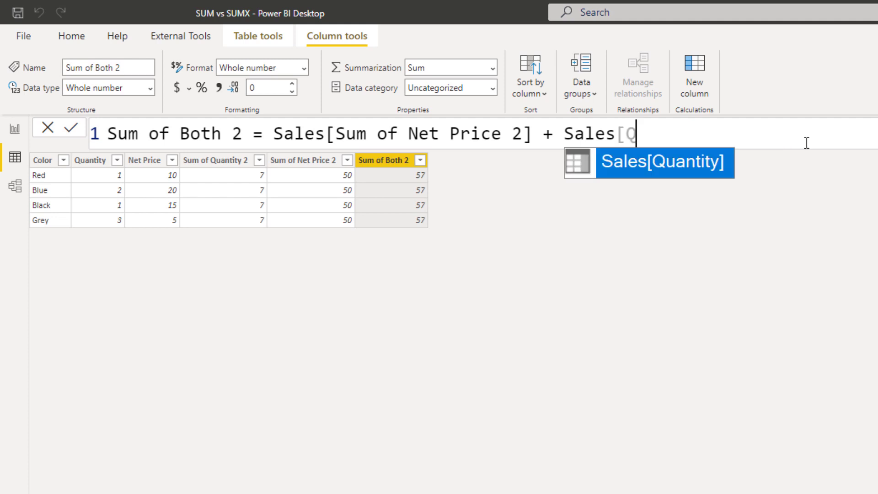
key(BackSpace)
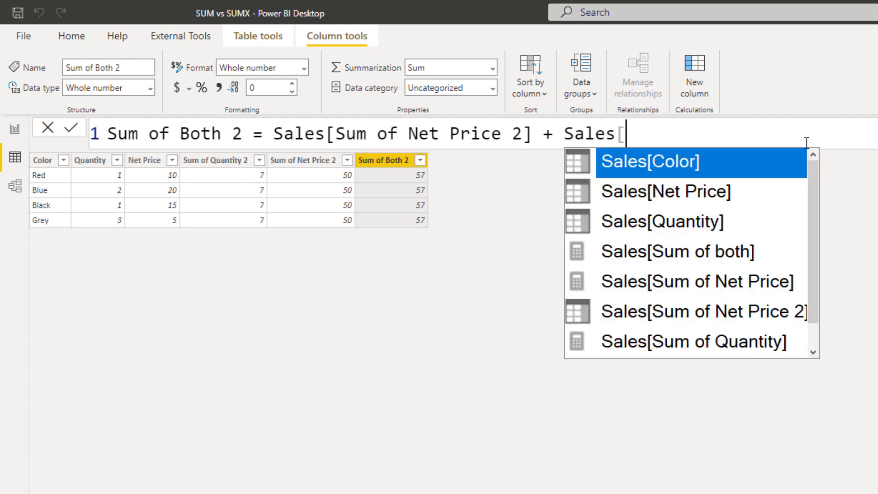
key(Escape)
text(SUM OF)
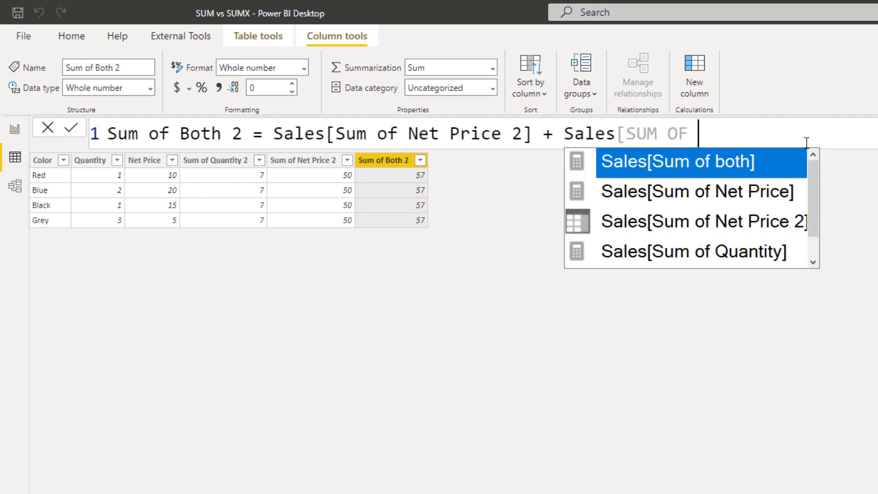
key(Down)
key(Down)
key(Down)
key(Escape)
key(Tab)
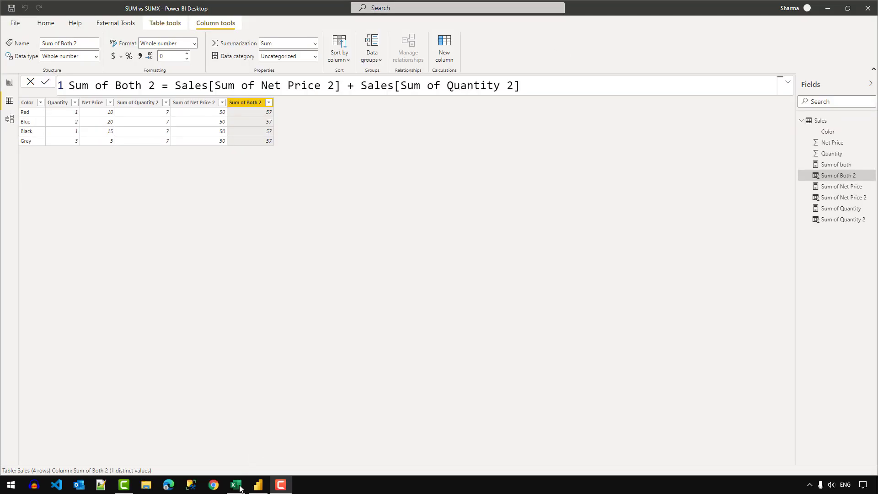
Step: Switch to the SUM vs SUMX workbook in Excel
click(239, 488)
click(236, 488)
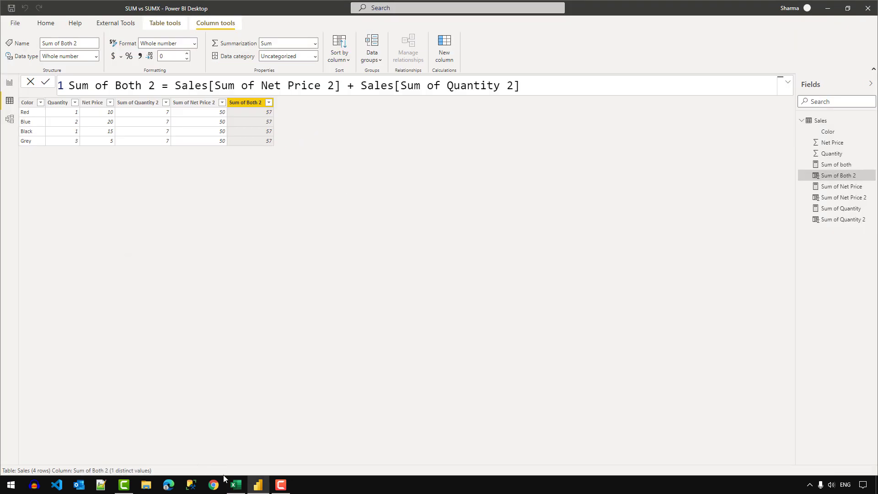
click(236, 485)
Step: Enter =SUM($D$4:$D$7) in cell F4 under Sales Amount, with the Quantity range locked as absolute
click(412, 179)
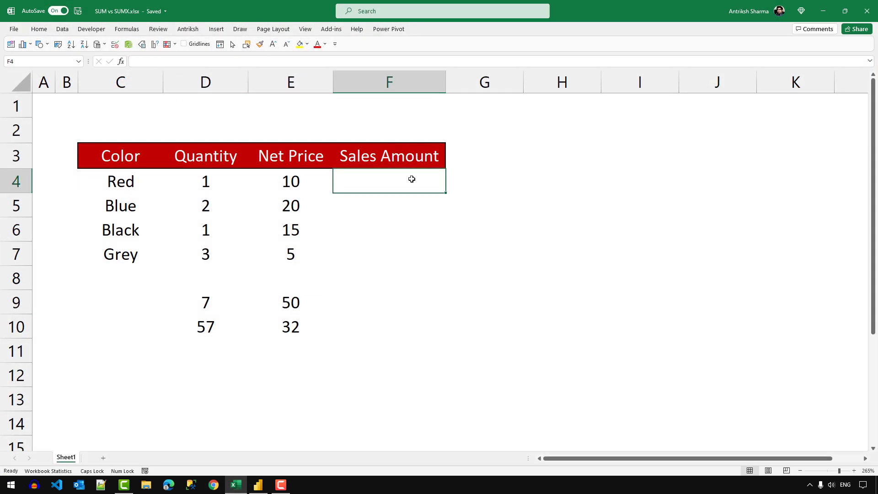
text(=SUM()
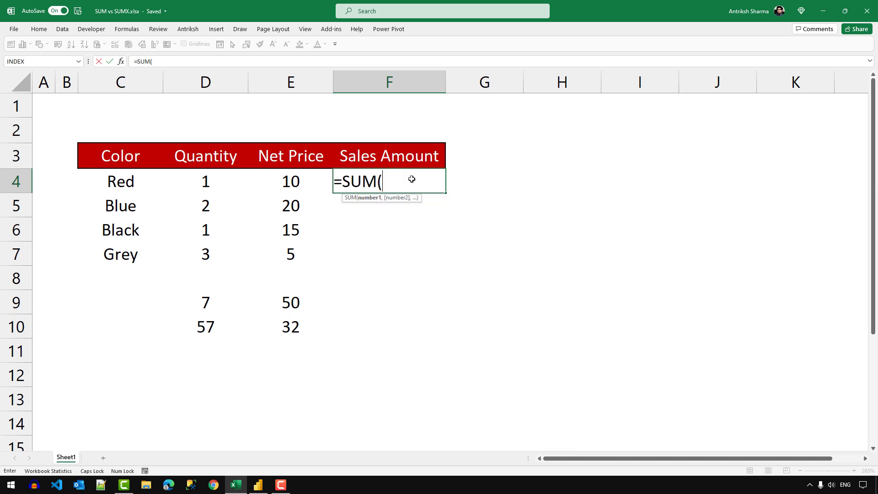
key(Left)
key(Left)
key(shift+Down)
key(shift+Down)
key(shift+Down)
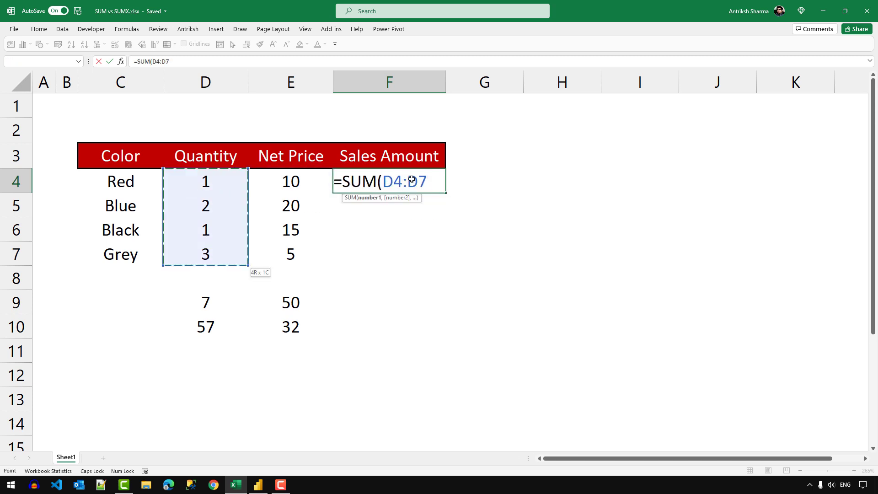
key(F4)
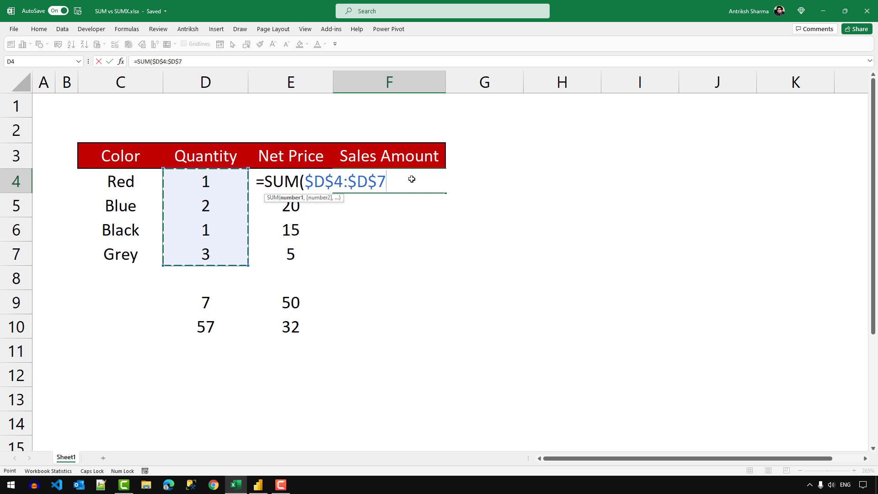
text())
key(Return)
Step: Fill the Quantity sum formula from F4 down to F7
click(412, 179)
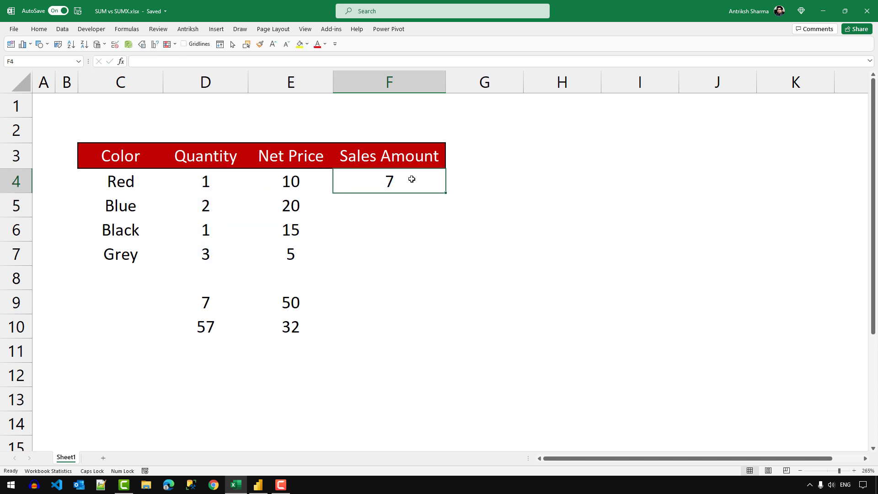
key(shift+Down)
key(shift+Down)
key(shift+Down)
key(ctrl+d)
Step: Enter =SUM($E$4:$E$7) in cell G4, accepting the formula correction for the stray backslash
key(Right)
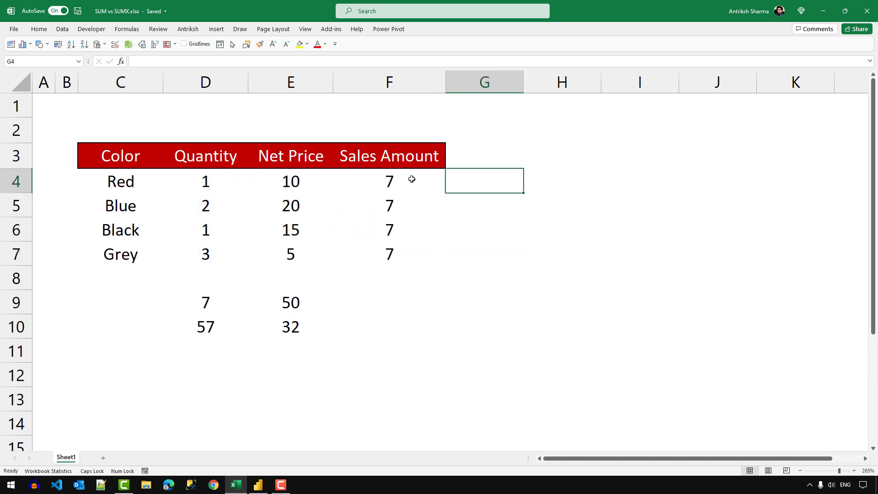
text(=SUM()
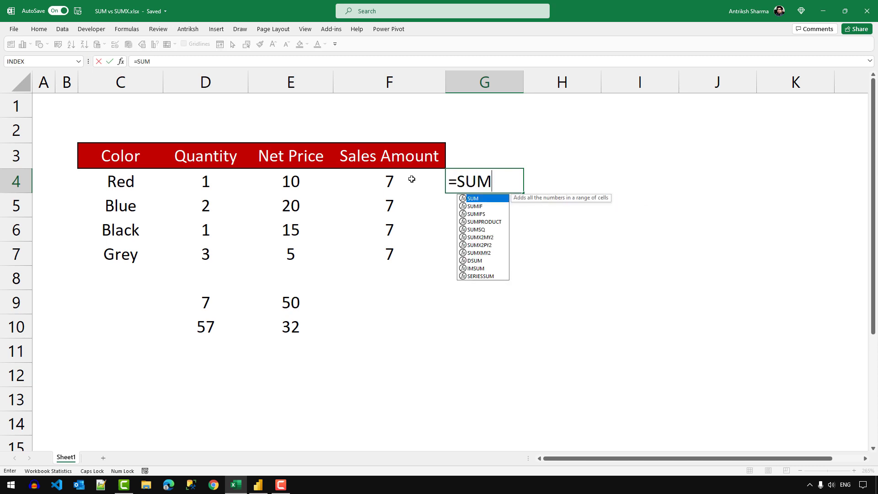
key(Left)
key(Left)
key(shift+Down)
key(shift+Down)
key(shift+Down)
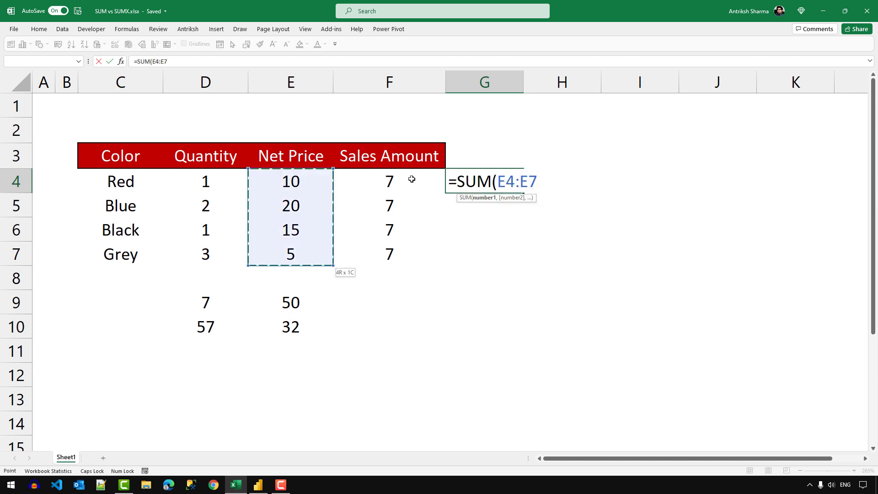
key(F4)
text()\)
key(Return)
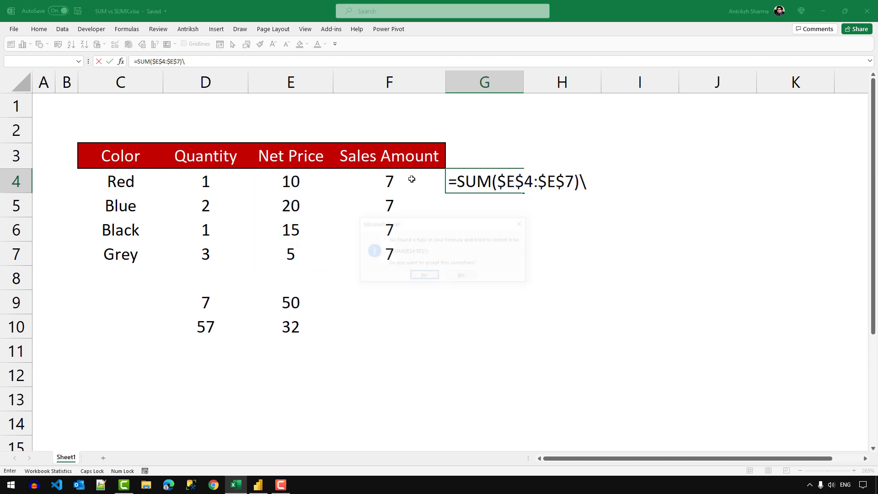
key(Return)
Step: Fill the Net Price sum formula from G4 down to G7 and return to G4
key(Up)
key(shift+Down)
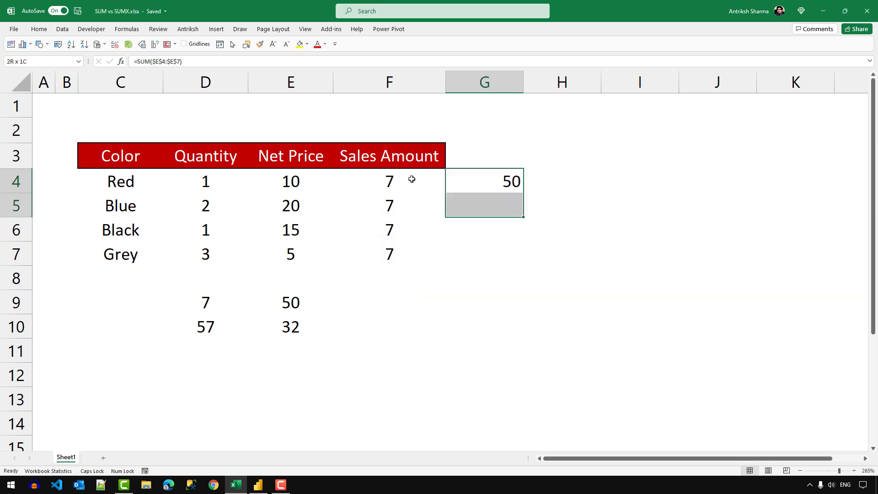
key(shift+Down)
key(shift+Down)
key(ctrl+d)
key(shift+Up)
key(shift+Up)
key(shift+Up)
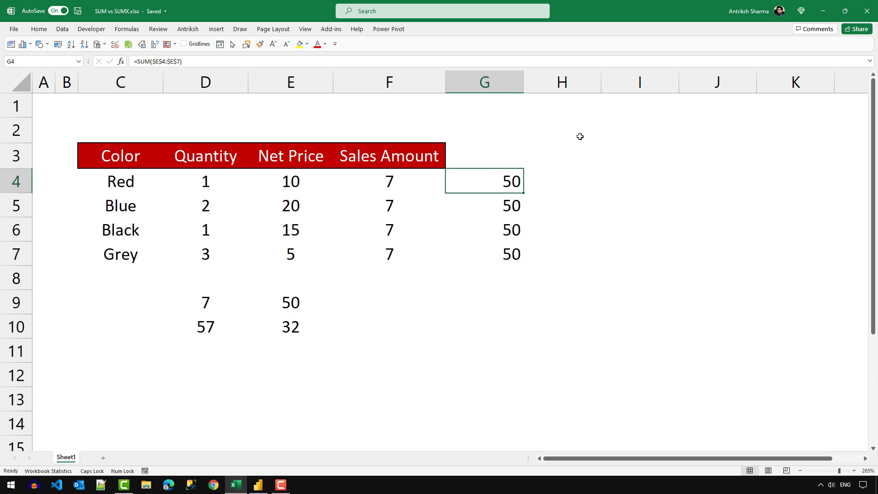
Step: Clear the totals below the table in D9:E11 and the sum formulas in F4:G7
key(F10)
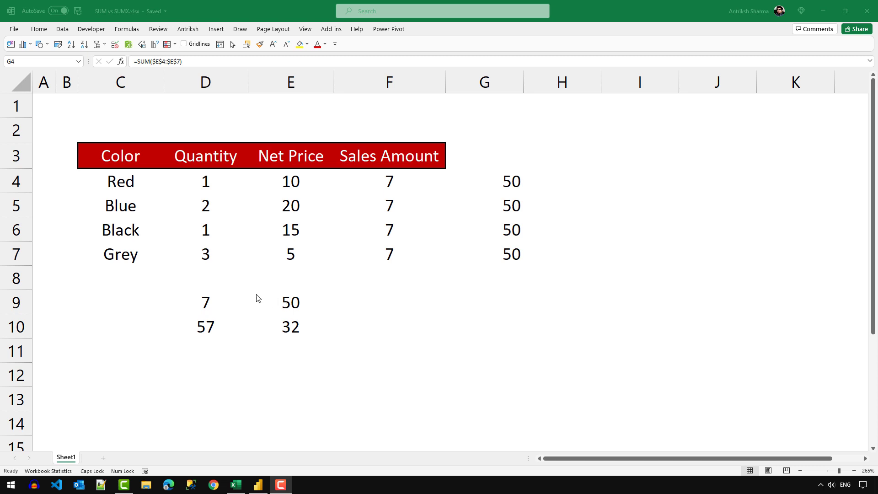
drag(199, 304, 314, 357)
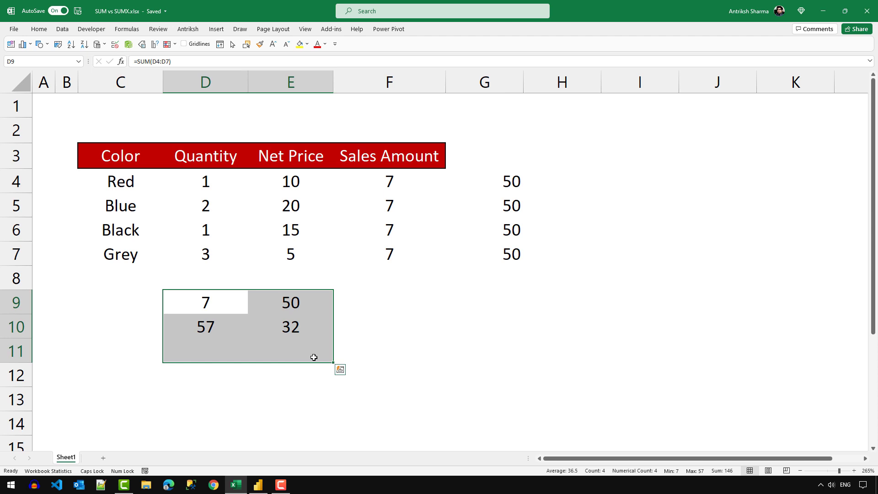
key(Delete)
drag(384, 170, 479, 267)
drag(376, 173, 465, 265)
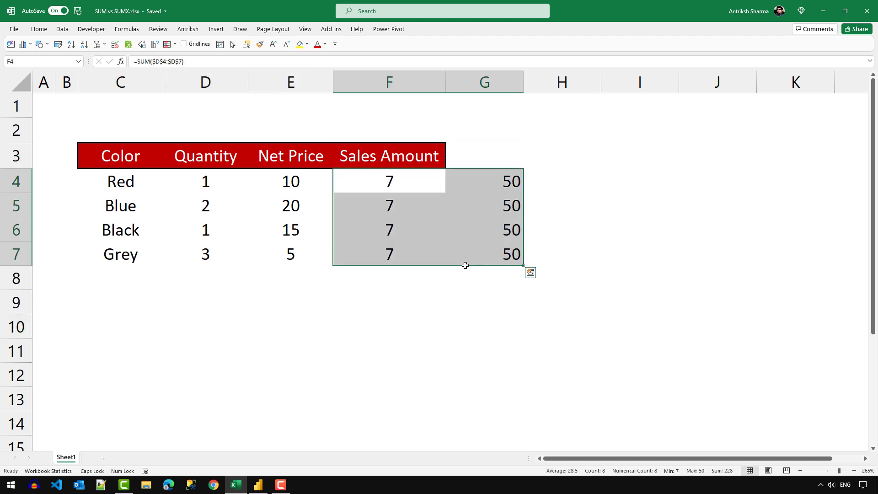
key(Delete)
Step: Enter =D4*E4 in cell F4 to multiply Quantity by Net Price for the Red row
click(376, 180)
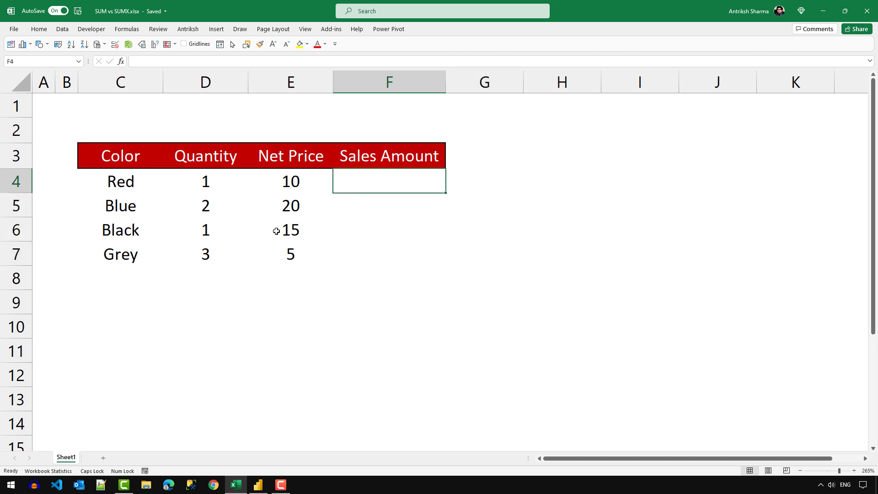
text(=)
key(Left)
key(Left)
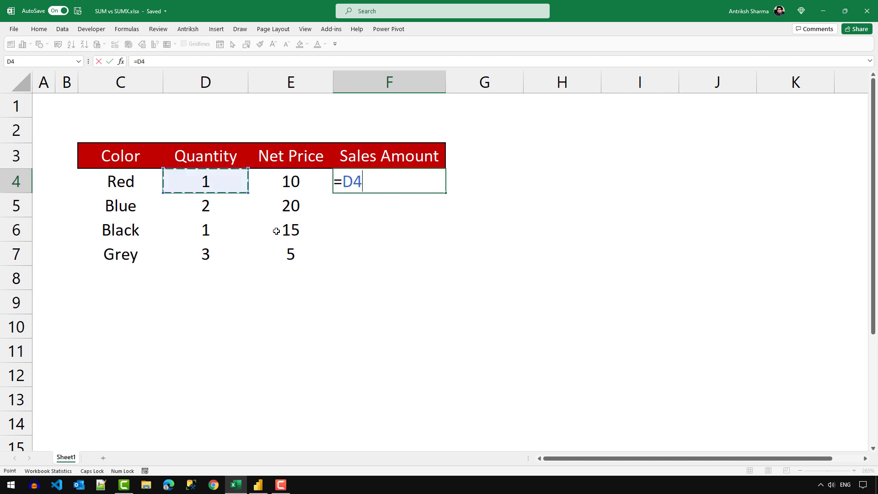
text(*)
key(Left)
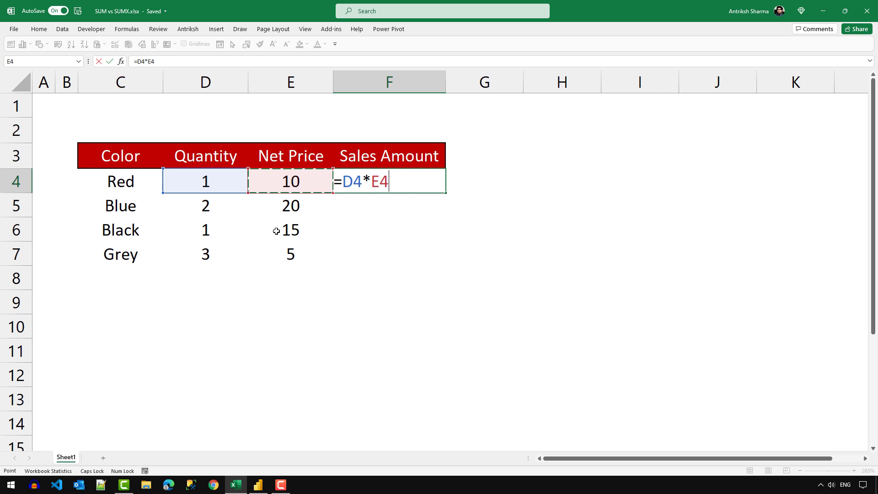
key(Return)
Step: Fill the Quantity times Net Price formula from F4 down to F7 and check the Blue row's formula
key(Up)
key(shift+Down)
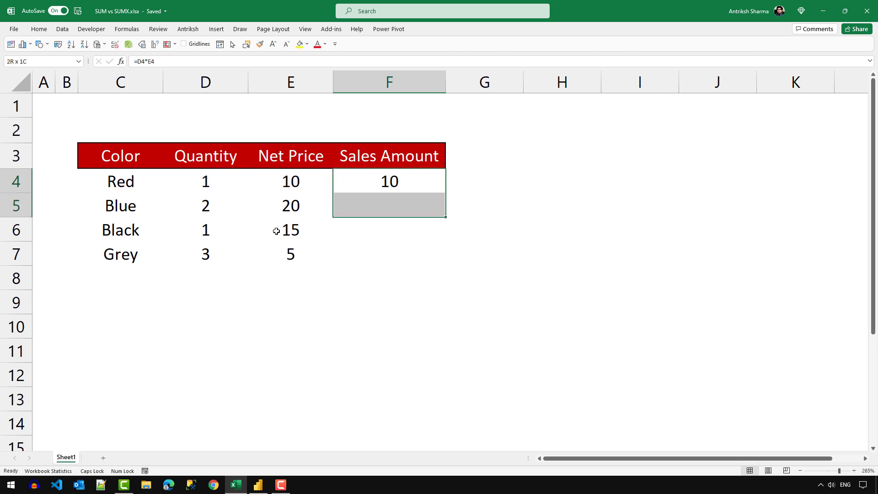
key(shift+Down)
key(shift+Down)
key(ctrl+d)
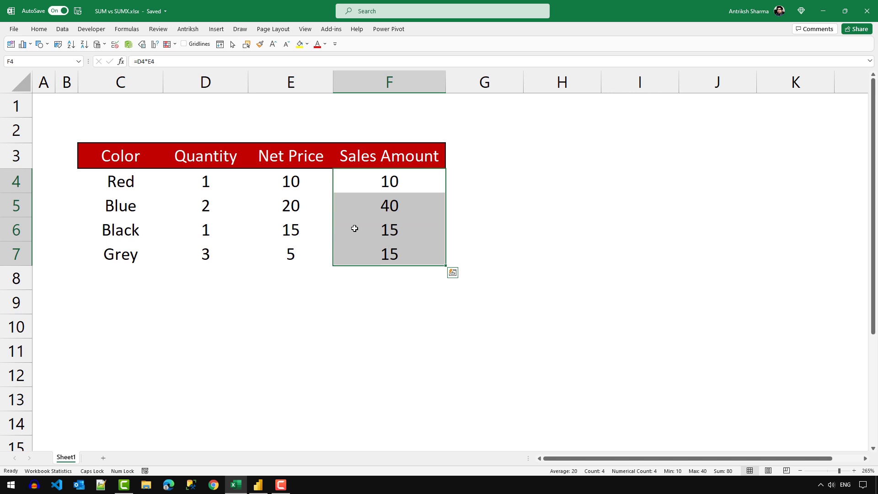
click(414, 196)
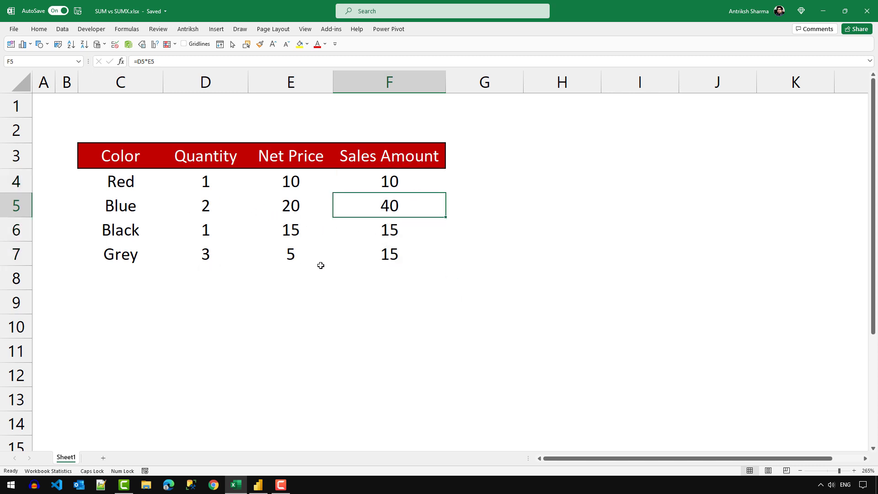
Step: Total the Sales Amount column in cell F8 with =SUM(F4:F7) and select the row amounts F4:F7
click(382, 264)
click(382, 278)
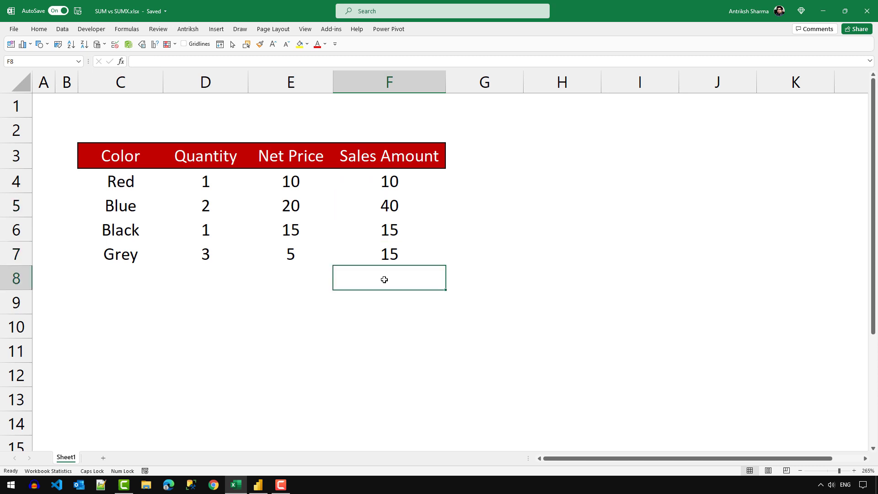
key(alt+equal)
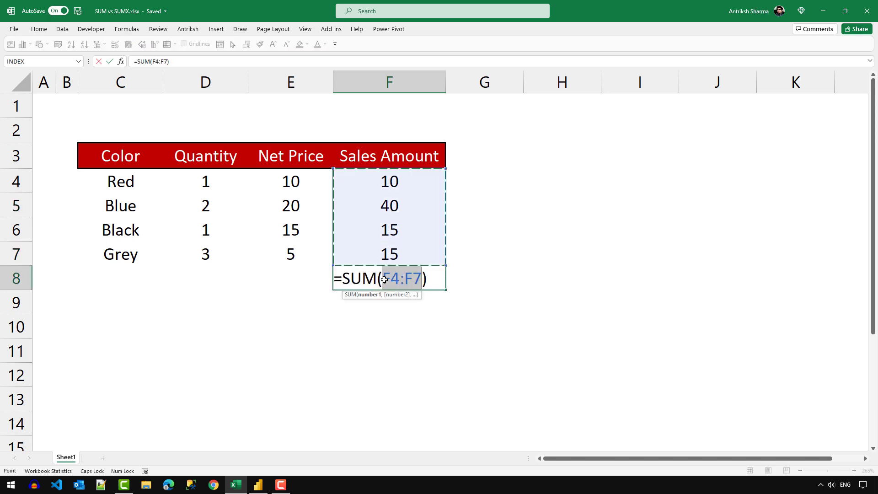
key(Return)
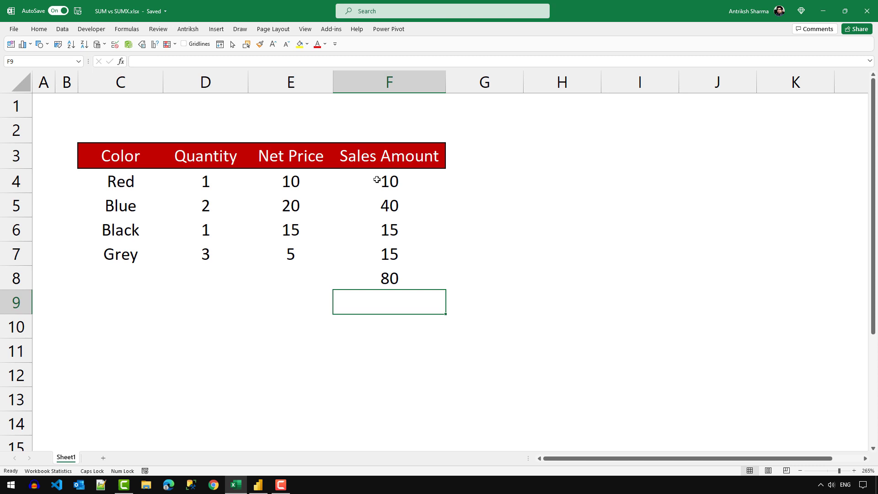
drag(374, 180, 365, 261)
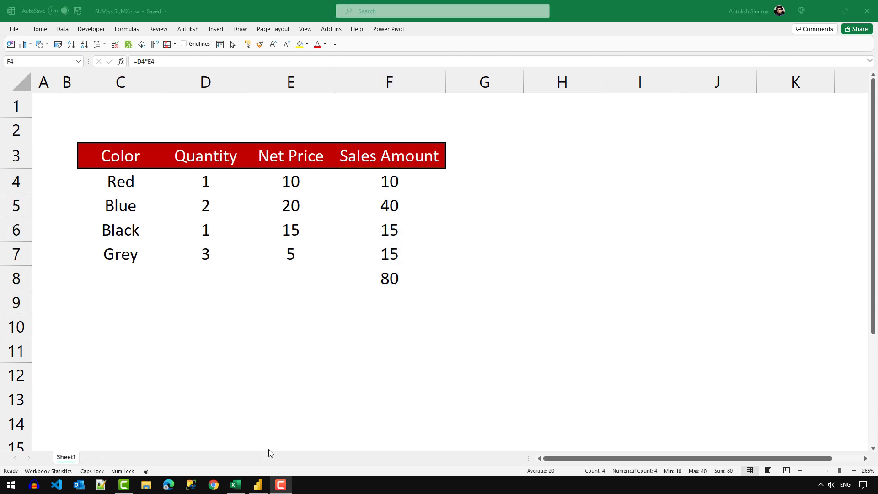
Step: Switch to Power BI's report view and start a new measure named Sales Amount in the Sales table
click(258, 488)
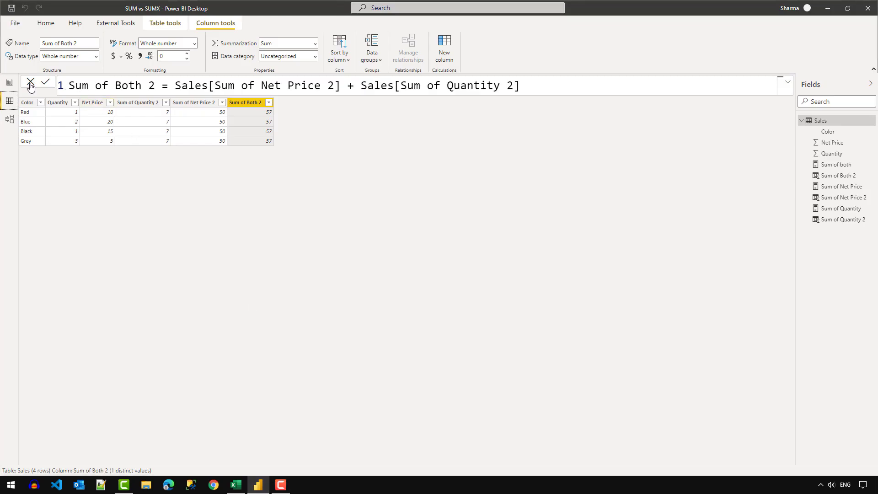
click(10, 83)
right_click(835, 166)
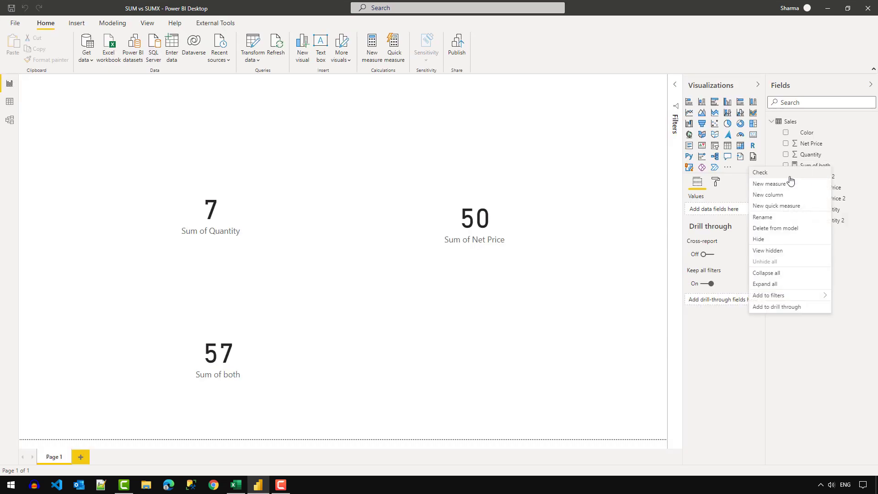
click(780, 185)
text(S)
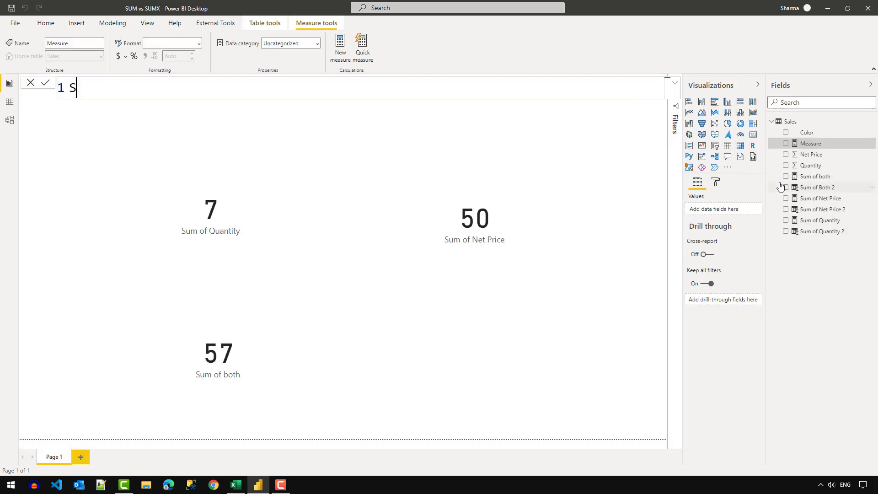
text(ales Amount =)
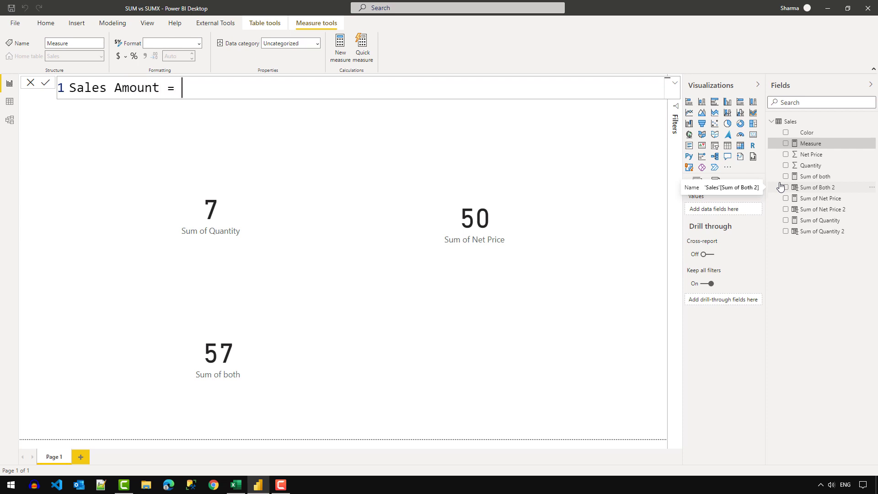
key(shift+Return)
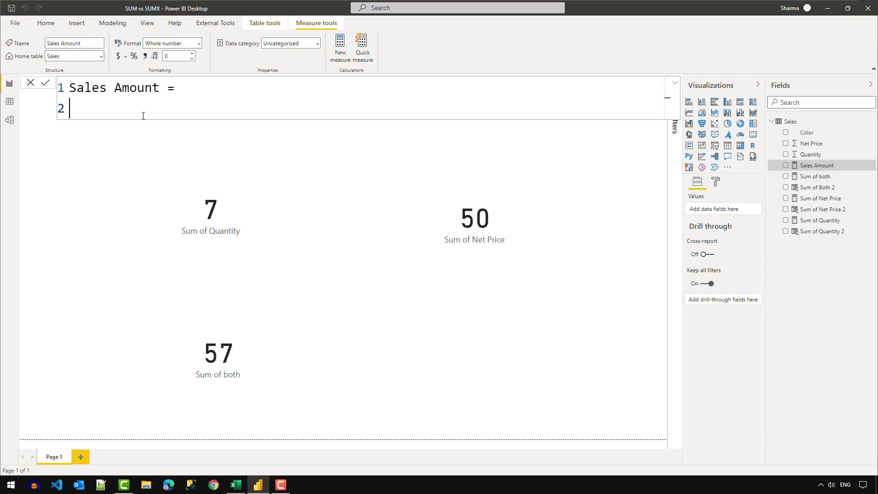
Step: Define the Sales Amount measure as [Sum of Net Price] * [Sum of Quantity]
text([)
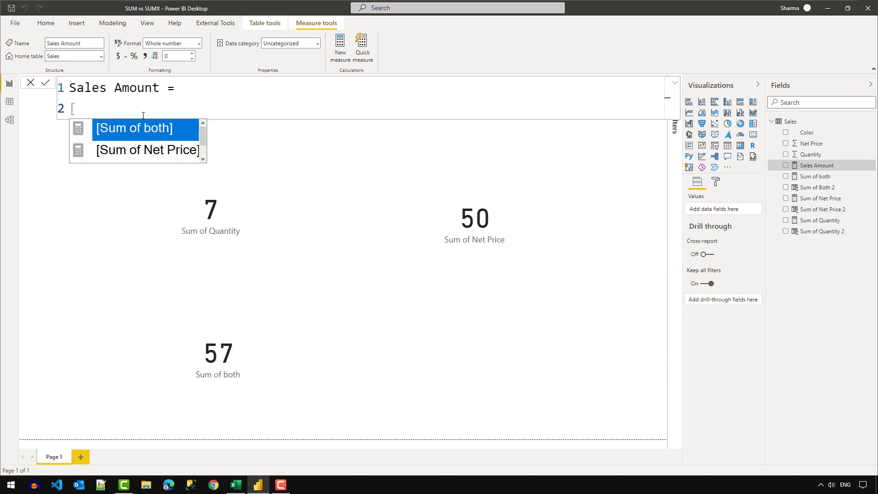
text(Sum)
key(Down)
key(Tab)
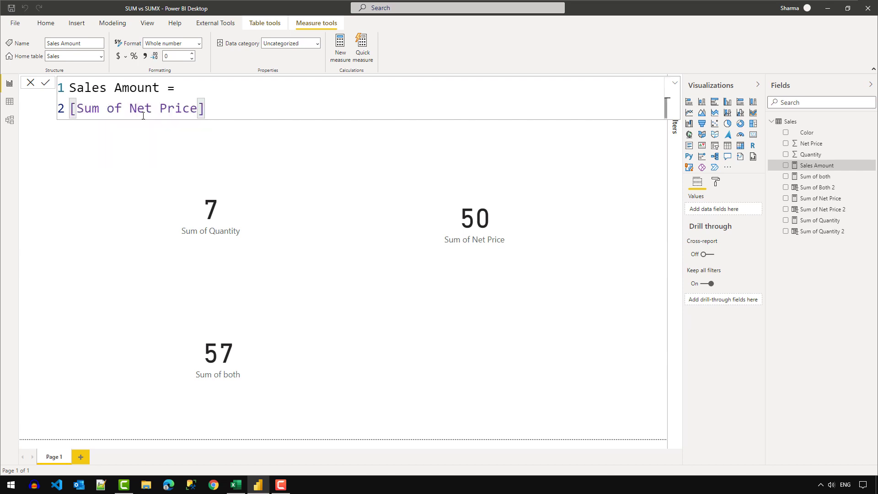
text(* [)
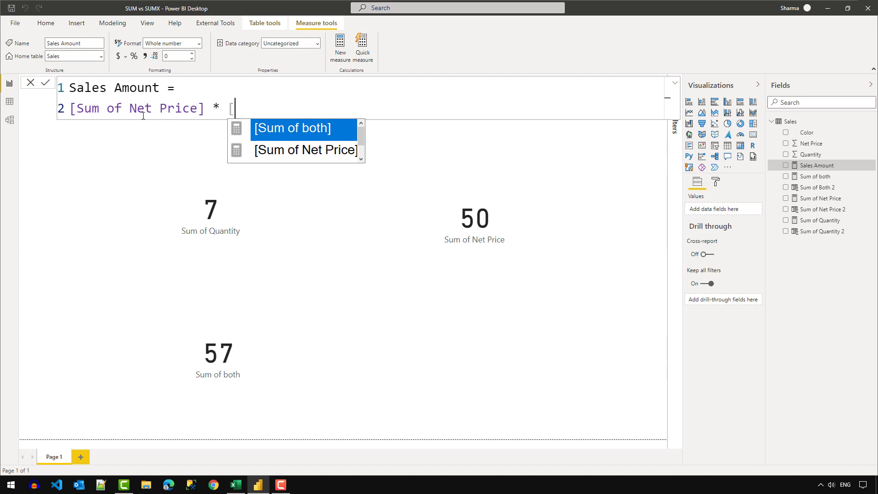
key(Down)
key(Down)
key(Tab)
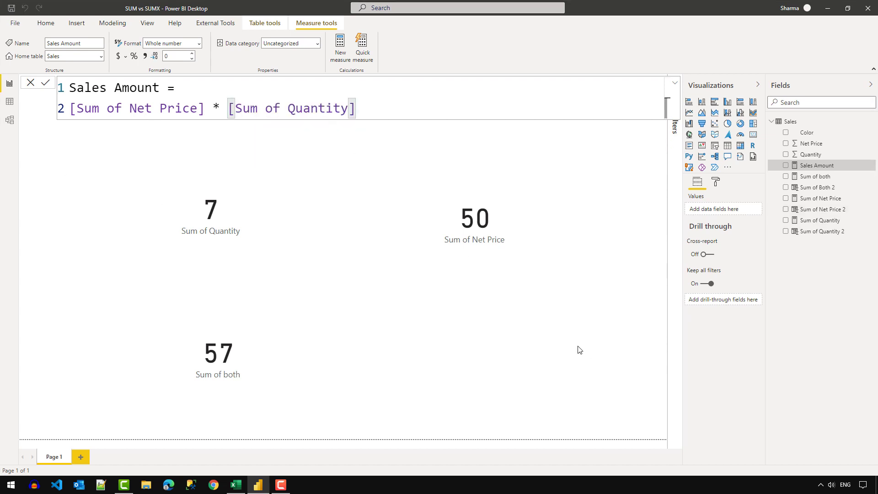
Step: Add a card visual beside the Sum of both card and show the Sales Amount measure in it
click(587, 313)
click(753, 134)
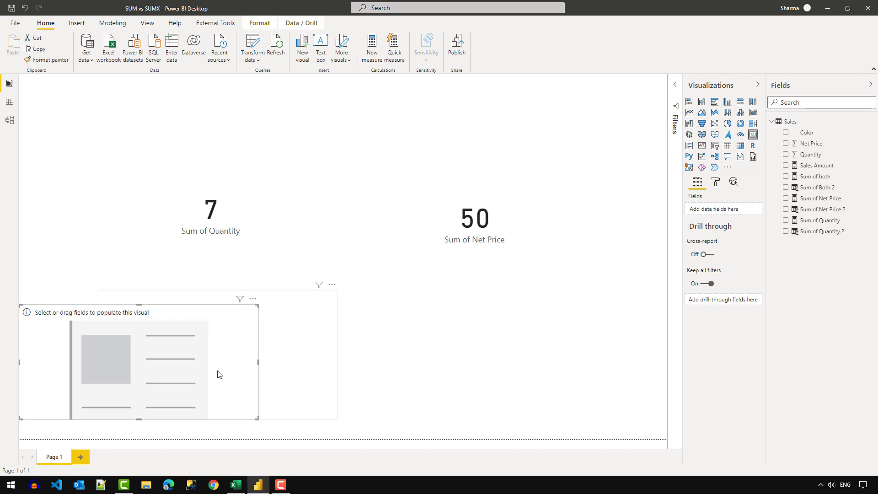
drag(218, 372, 514, 362)
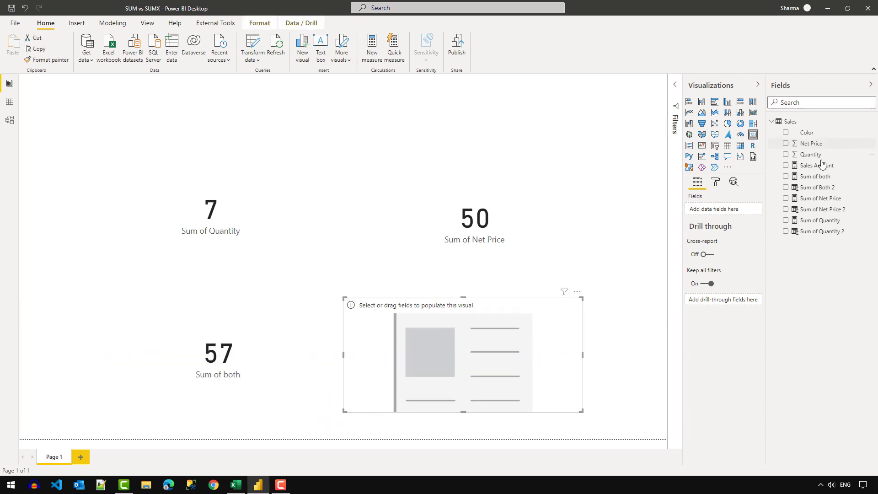
drag(818, 165, 427, 376)
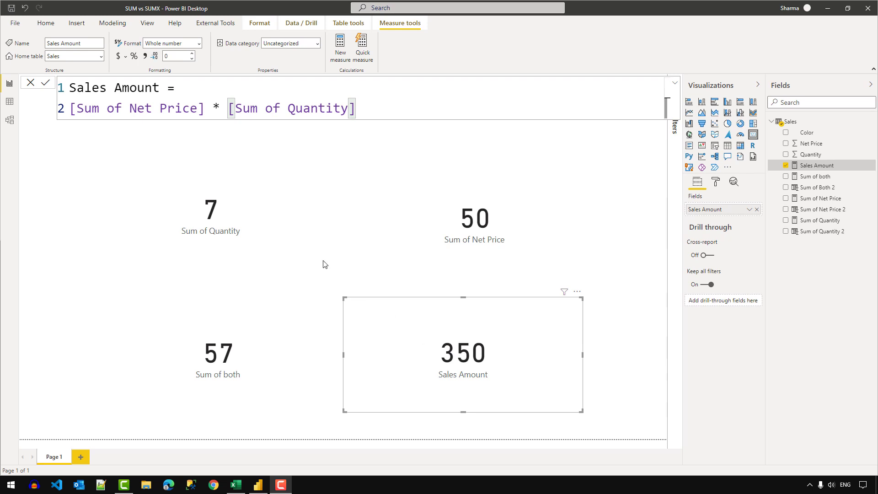
Step: Switch to Excel to check the Sales Amount total in F8, and return to the Power BI report for comparison
click(242, 484)
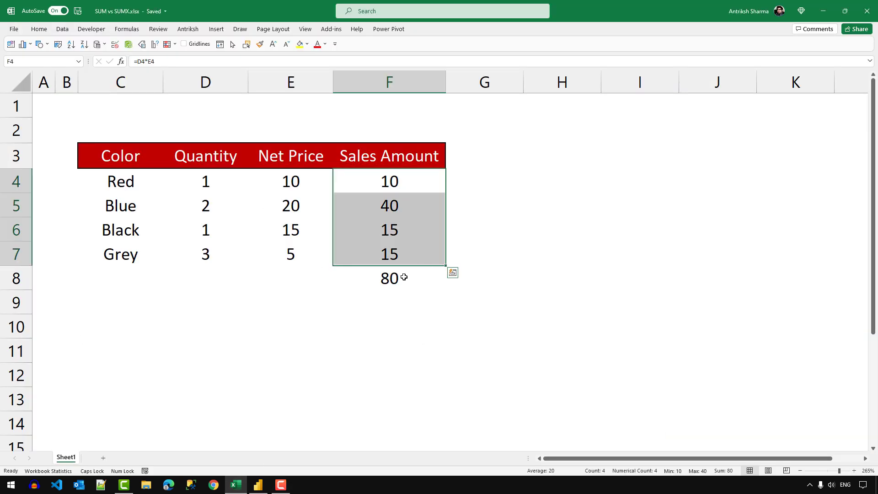
click(394, 278)
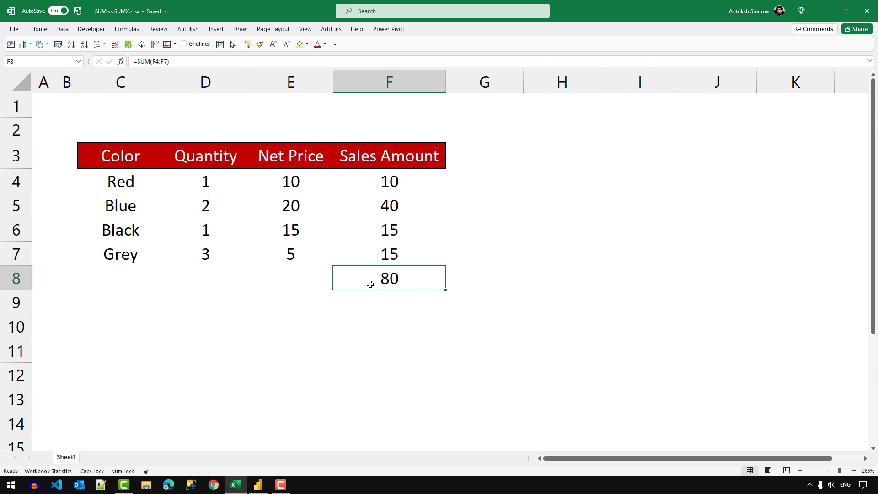
click(264, 491)
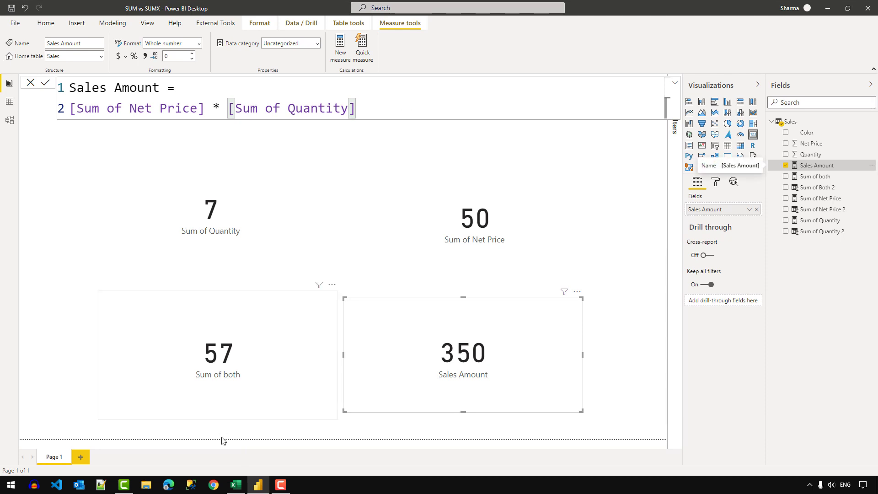
mouse_move(235, 486)
Step: Examine the Quantity and Net Price columns of the Sales table in the data view
click(11, 102)
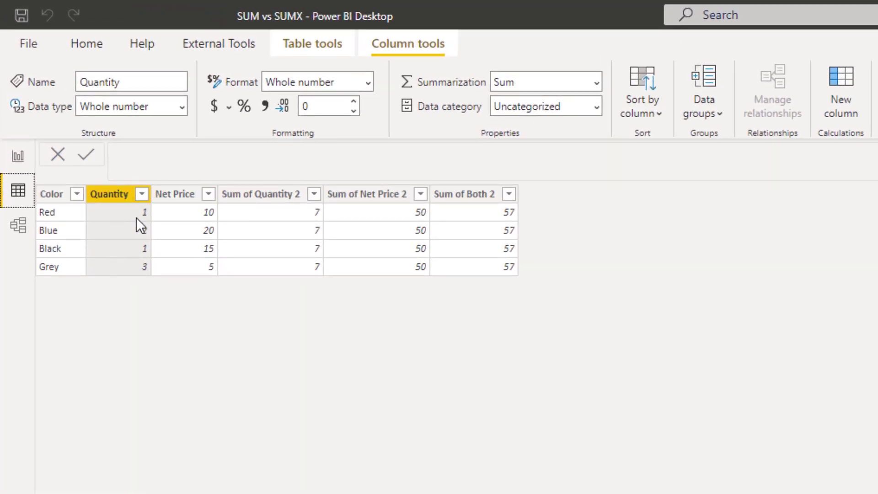
click(188, 195)
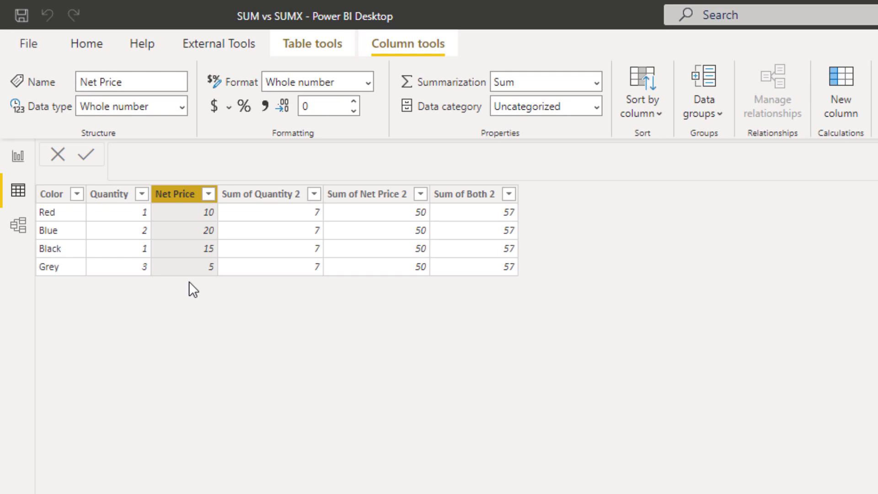
click(126, 195)
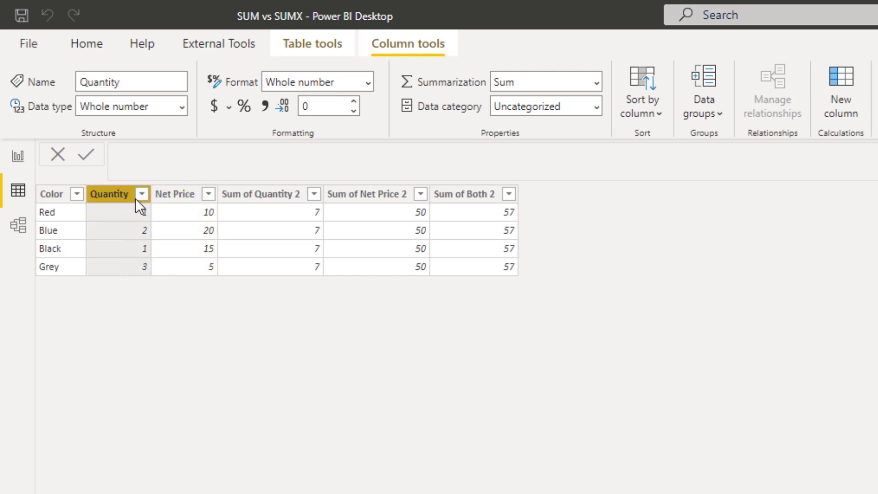
click(173, 195)
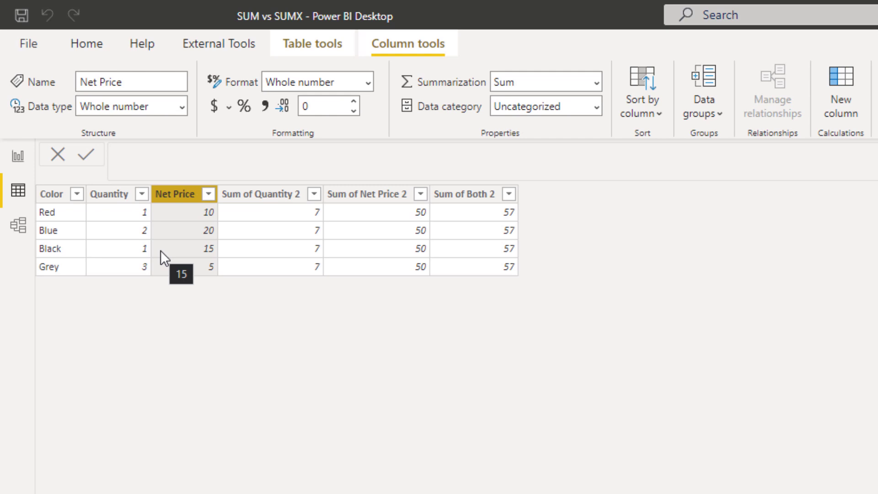
click(116, 195)
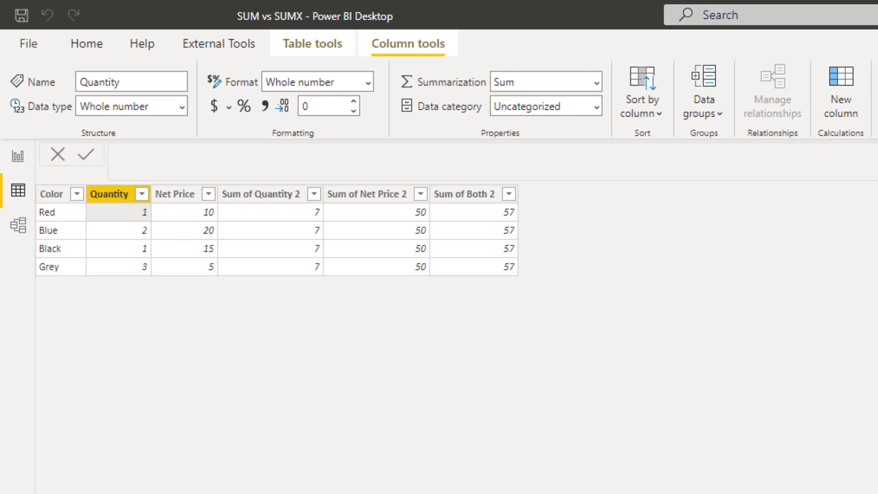
Step: Switch to Excel and start a SUMPRODUCT formula in D10 with the Quantity range D4:D7 as the first array
mouse_move(238, 486)
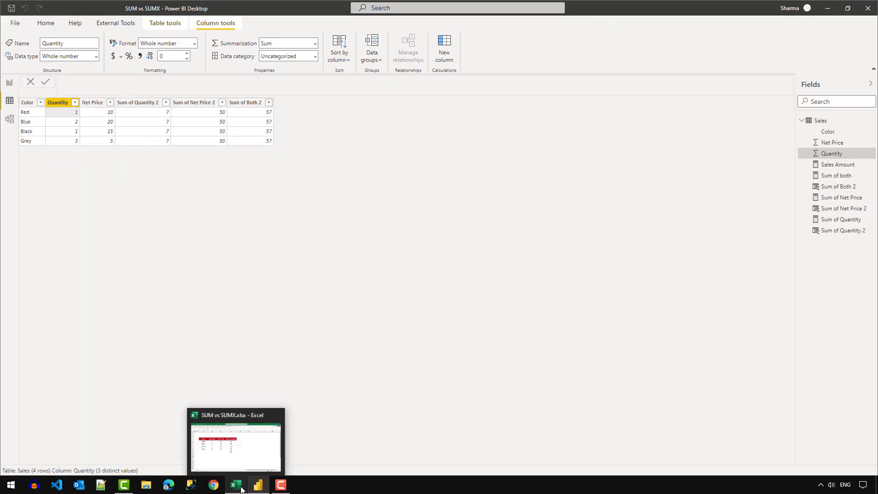
click(236, 485)
click(204, 323)
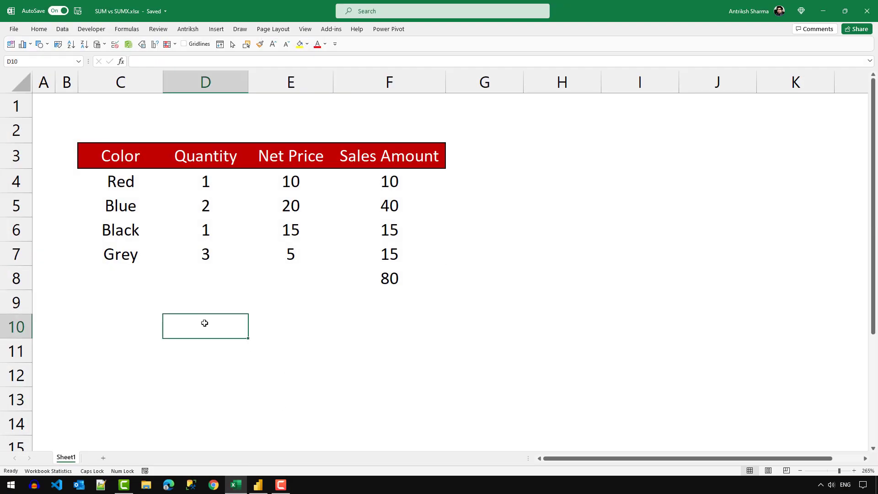
text(=S)
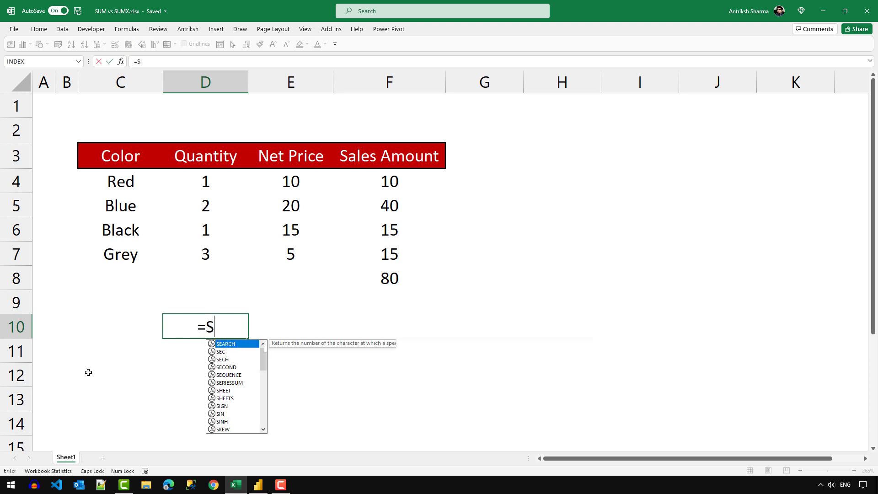
text(UMPRODUCT()
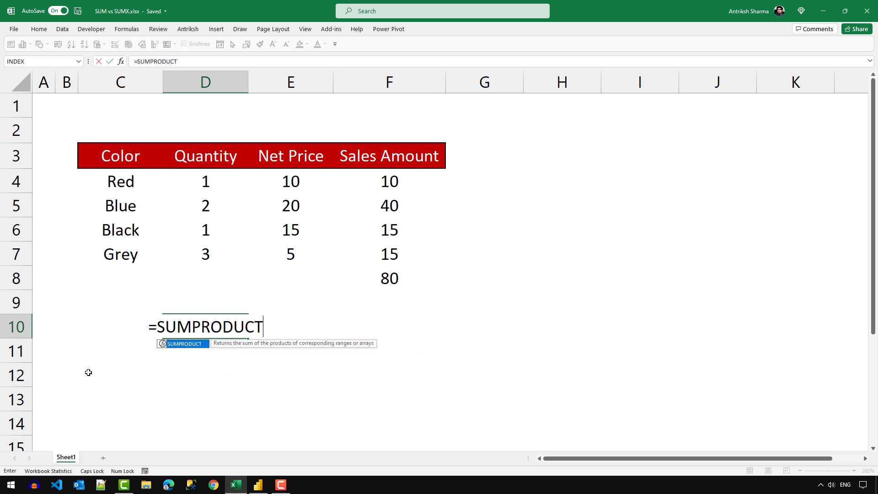
key(Up)
key(Up)
key(Up)
key(shift+Up)
key(shift+Up)
key(shift+Up)
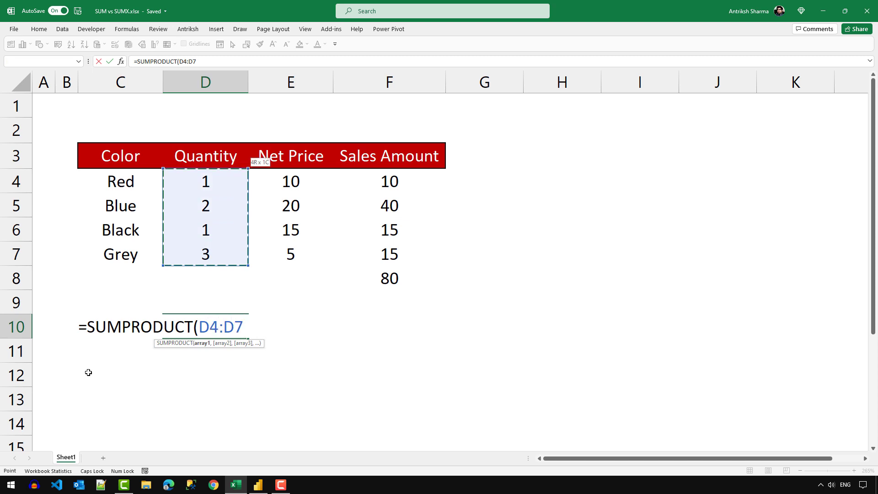
Step: Add the Net Price range E4:E7 as the second array and enter the SUMPRODUCT formula in D10
text(,)
key(Right)
key(Up)
key(Up)
key(Up)
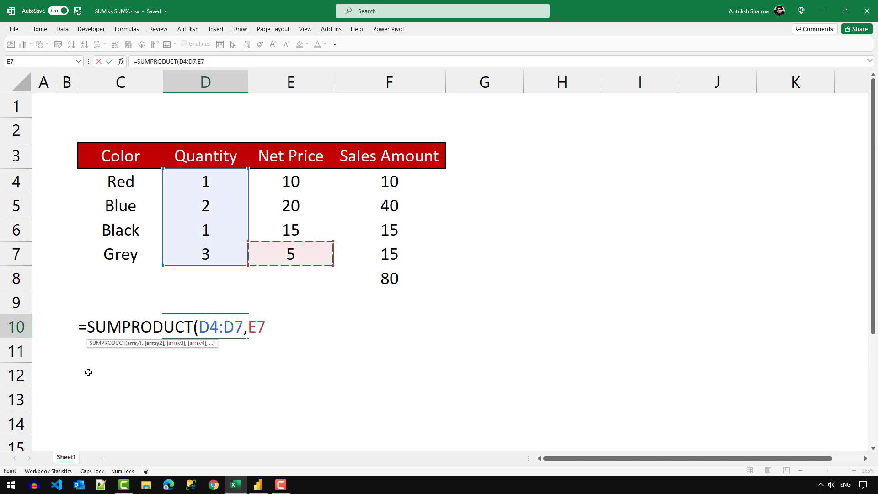
key(shift+Up)
key(shift+Up)
key(shift+Up)
text())
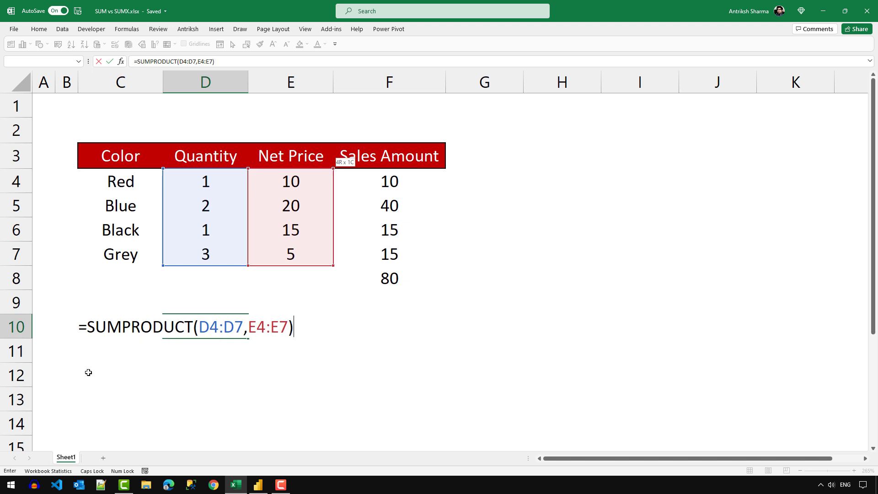
key(Return)
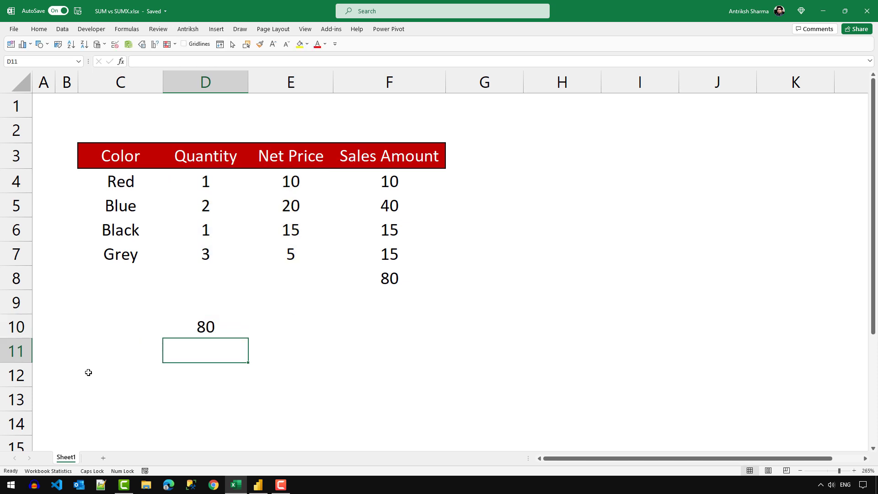
Step: Evaluate the D4:D7 and E4:E7 ranges inside the SUMPRODUCT formula in D10 to inspect the arrays they return
click(217, 333)
double_click(224, 330)
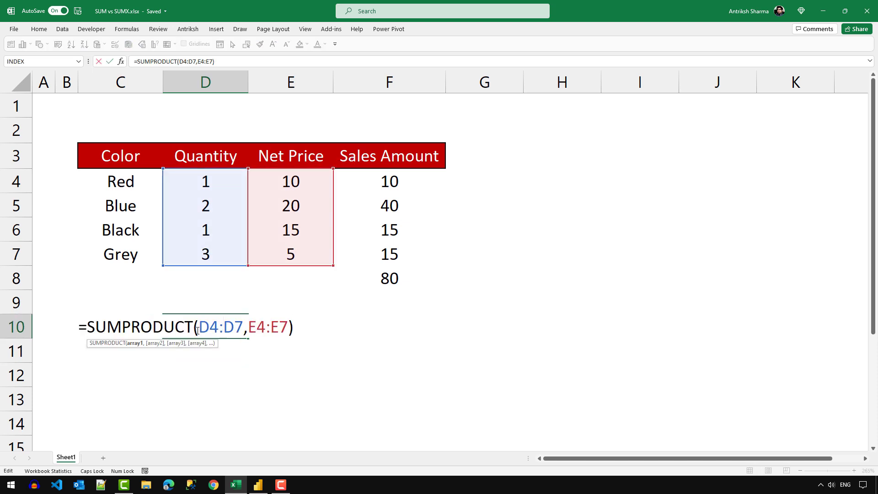
drag(199, 327, 244, 325)
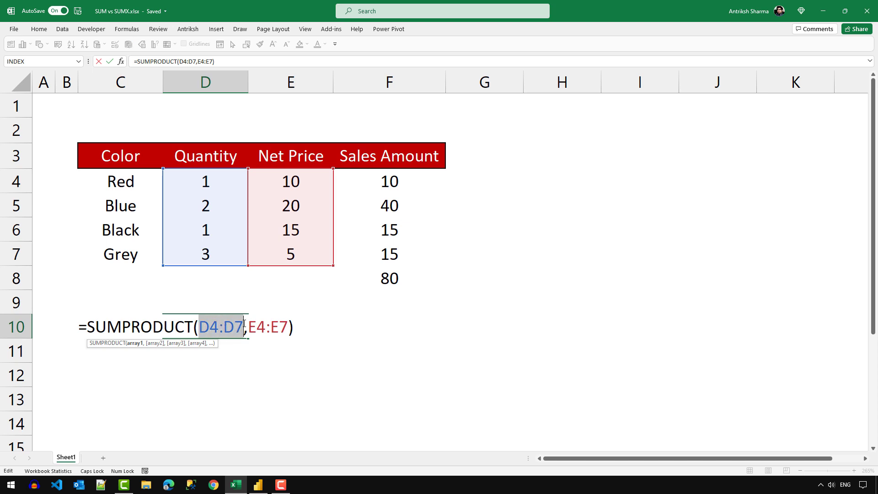
key(F9)
click(269, 327)
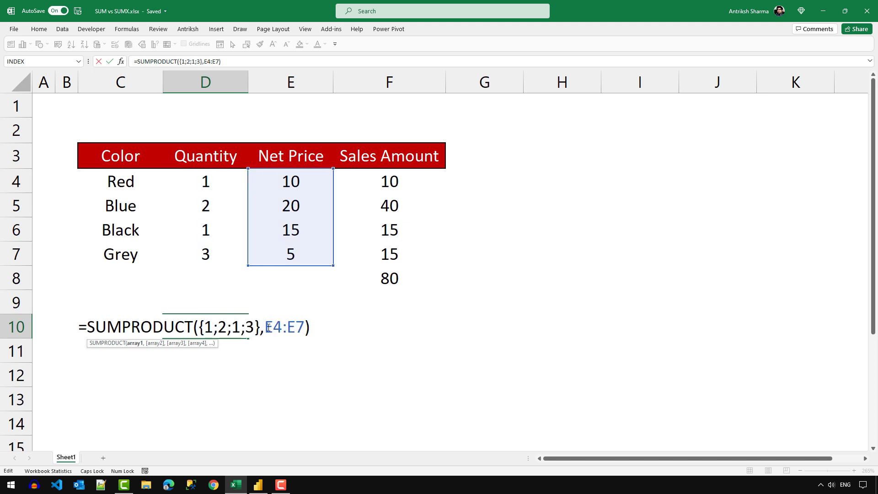
drag(268, 328, 305, 327)
key(Escape)
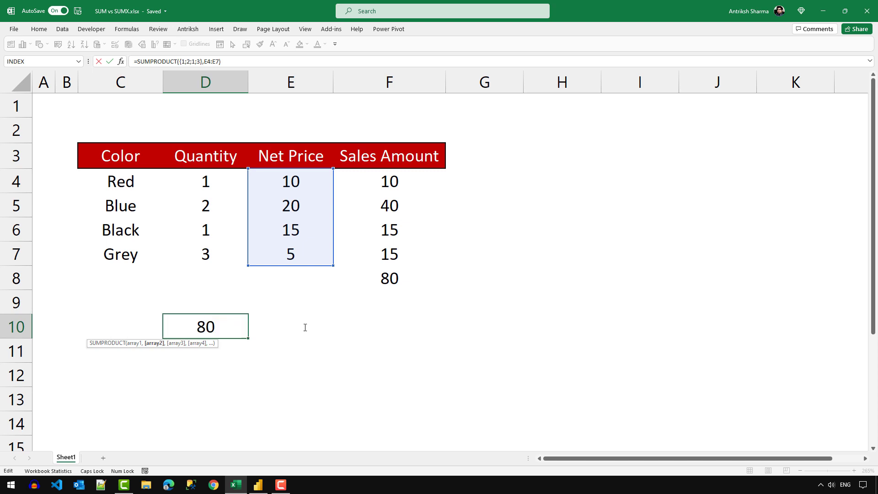
key(F9)
click(305, 328)
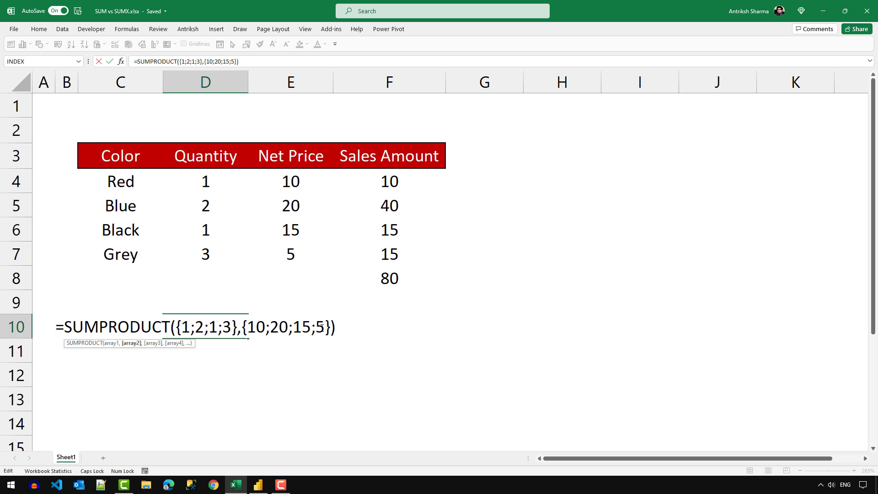
Step: Discard the evaluated arrays and re-enter the formula in D10 as =SUMPRODUCT(D4:D7,E4:E7)
key(ctrl+z)
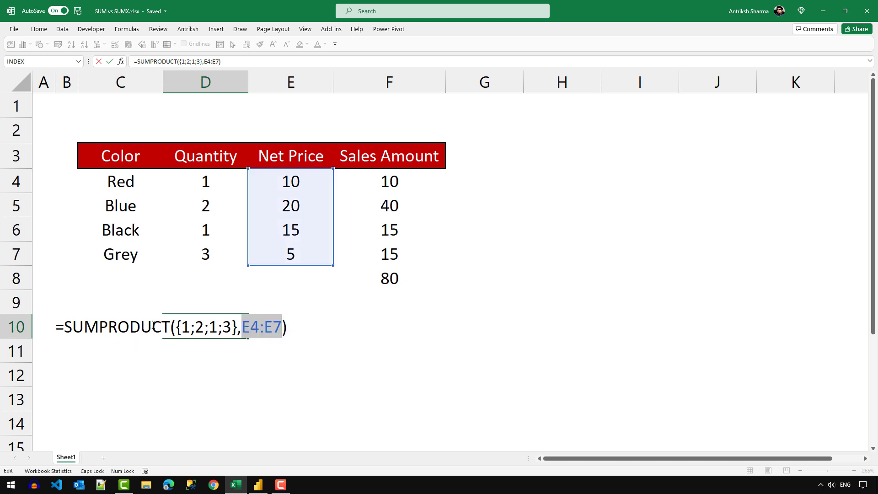
key(Escape)
key(F2)
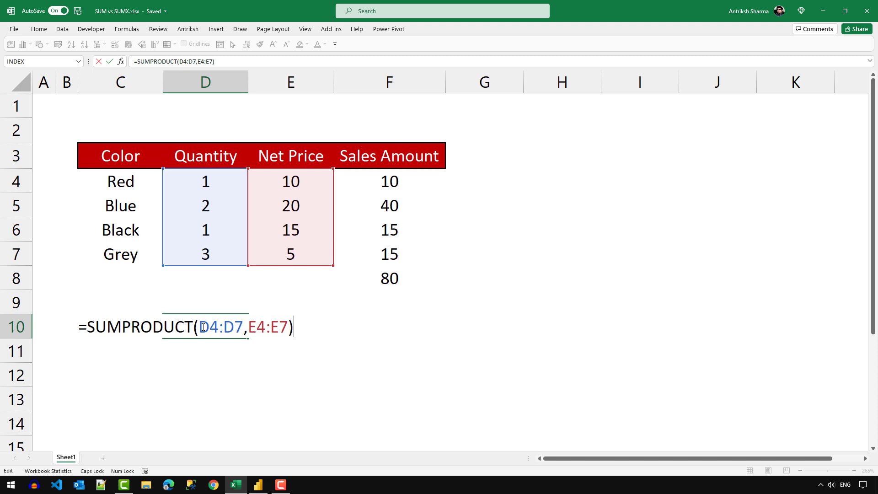
key(ctrl+Return)
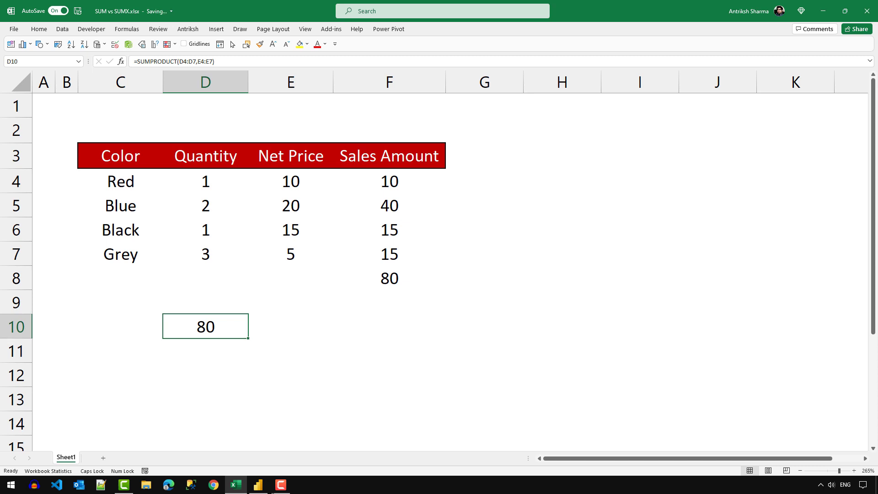
Step: Switch to the Power BI report view and comment out the [Sum of Net Price] * [Sum of Quantity] line of the Sales Amount measure
click(257, 484)
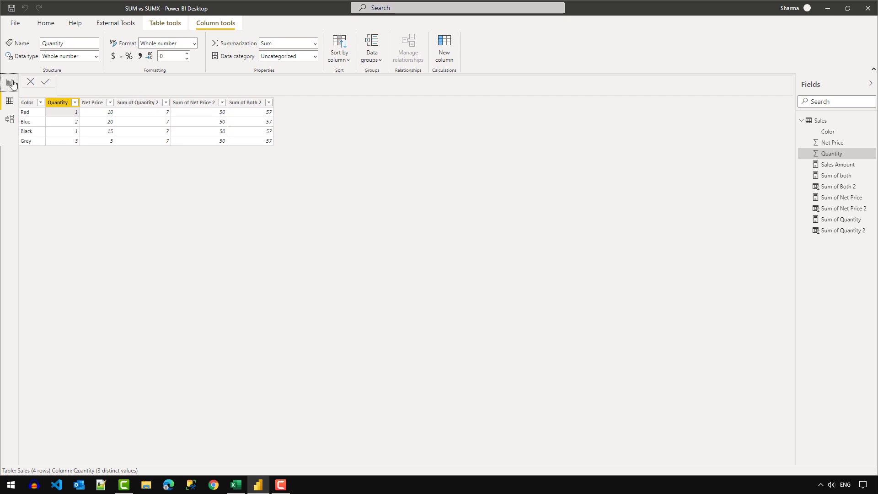
click(10, 84)
right_click(827, 166)
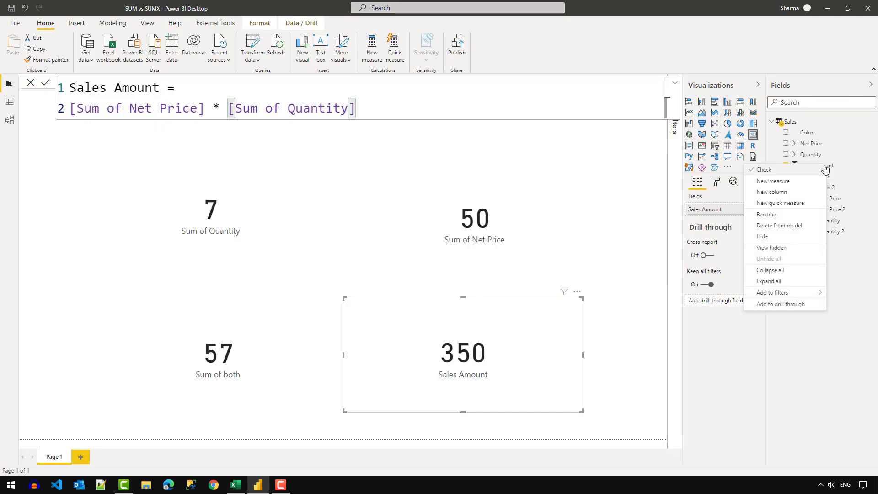
click(394, 110)
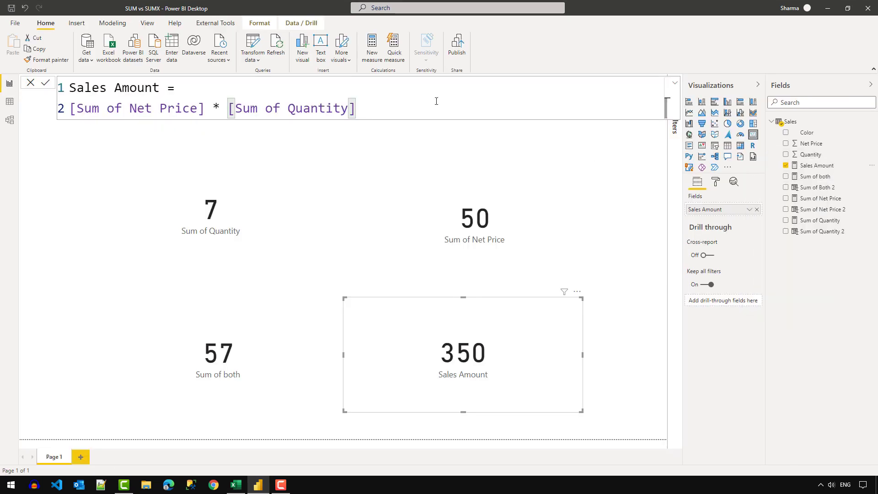
drag(436, 101, 71, 112)
key(ctrl+slash)
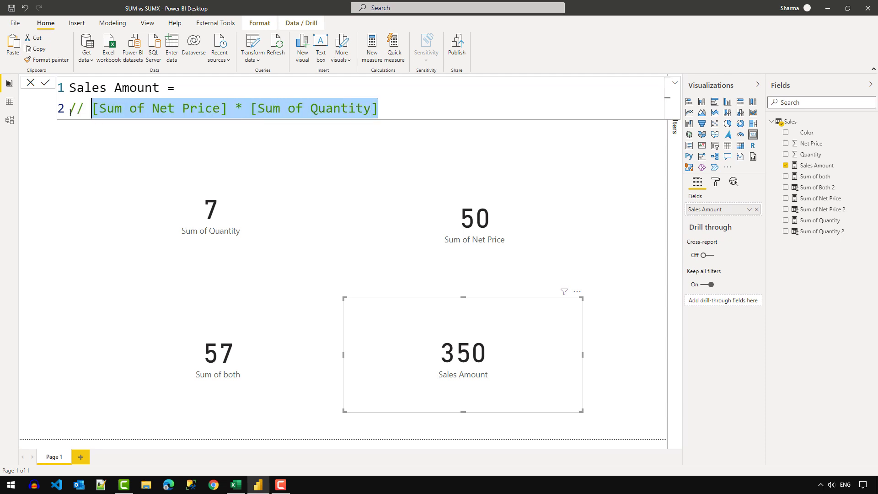
Step: Below the commented line, start a SUMX function with the Sales table as its first argument
key(End)
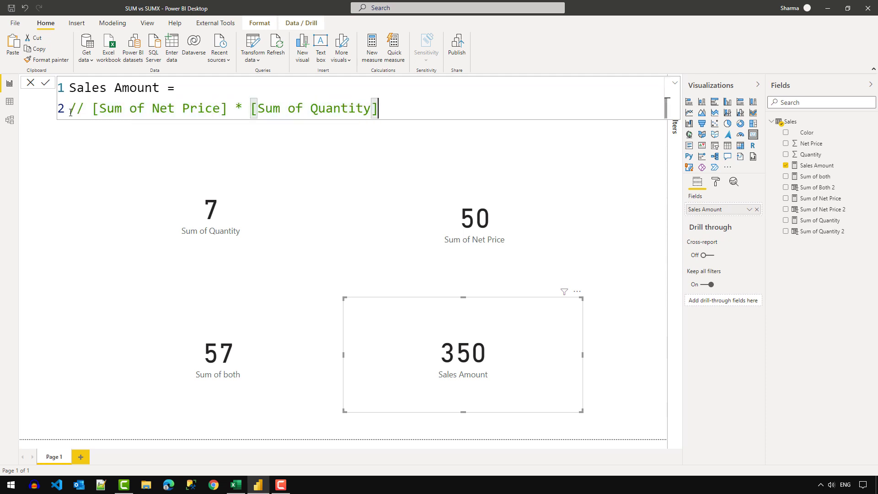
key(shift+Return)
text(SUMX ()
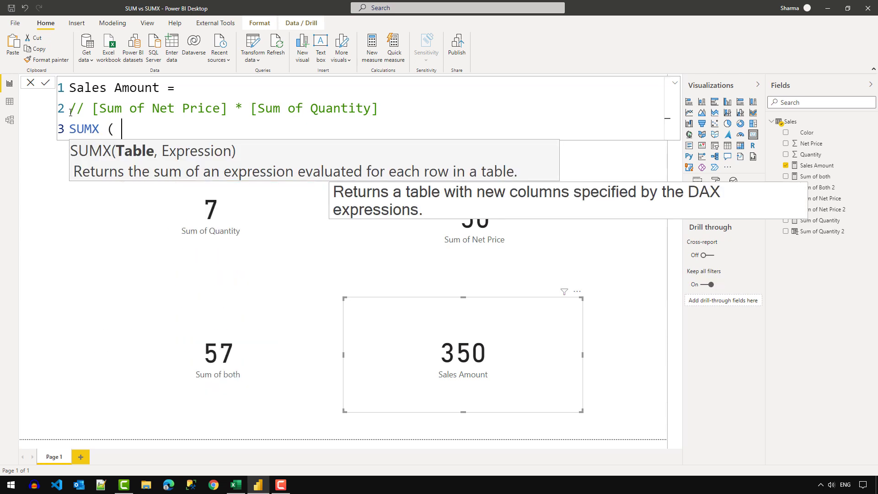
key(shift+Return)
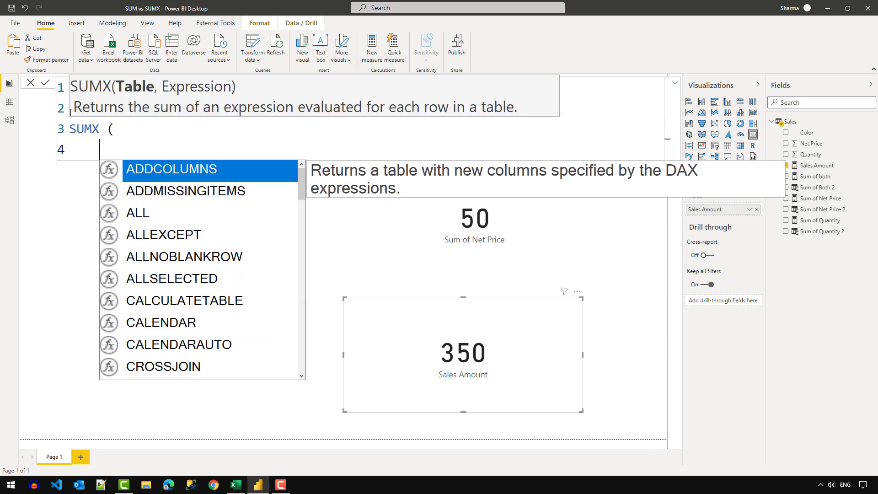
text(S)
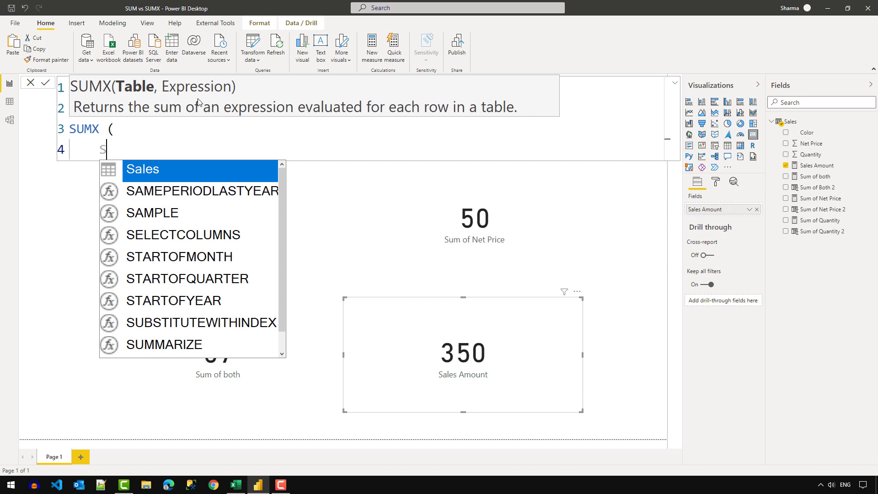
key(Tab)
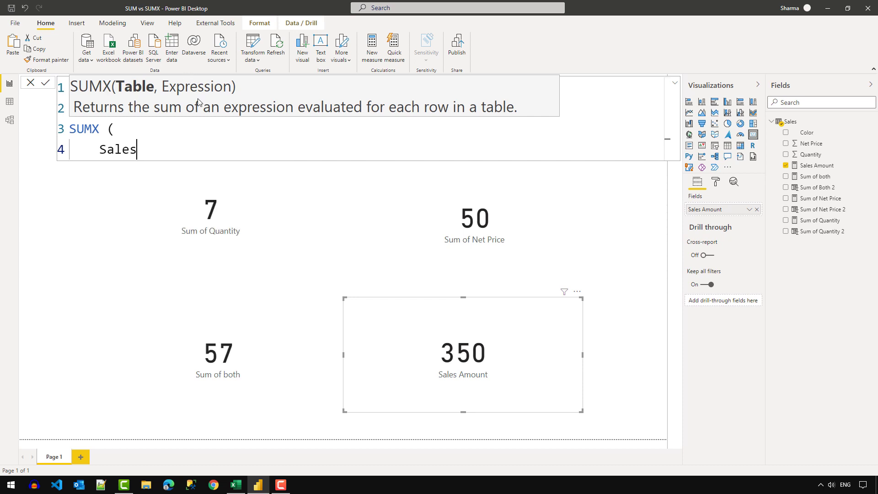
text(,)
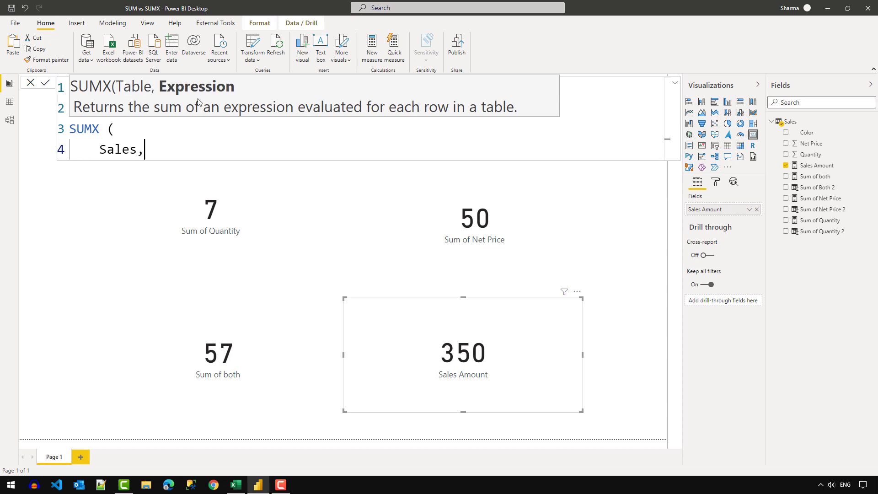
key(Return)
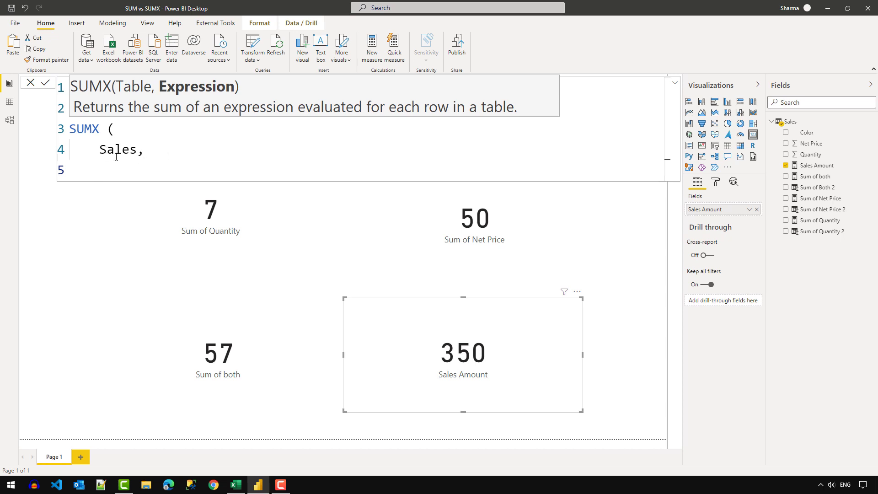
Step: Add Sales[Quantity] * Sales[Net Price] as the SUMX expression, close the function and commit the Sales Amount measure
text(SALES[)
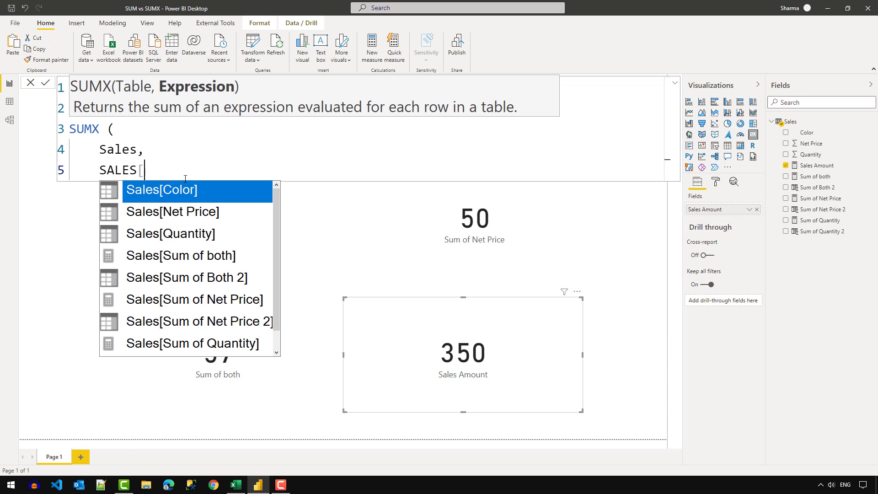
text(q)
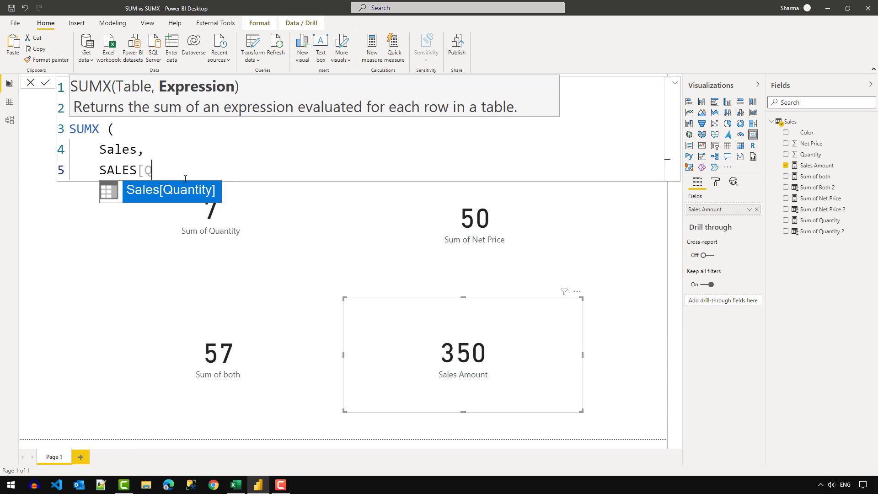
key(Tab)
text(* sales[Ne)
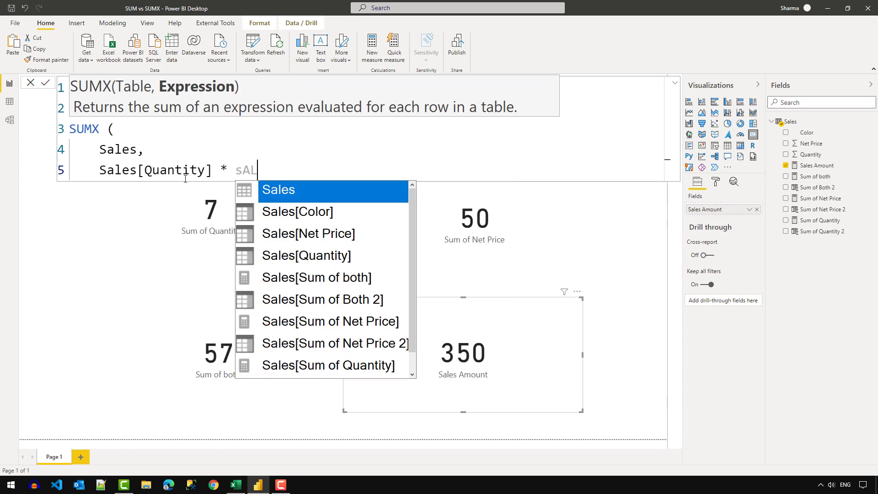
key(Tab)
key(shift+Return)
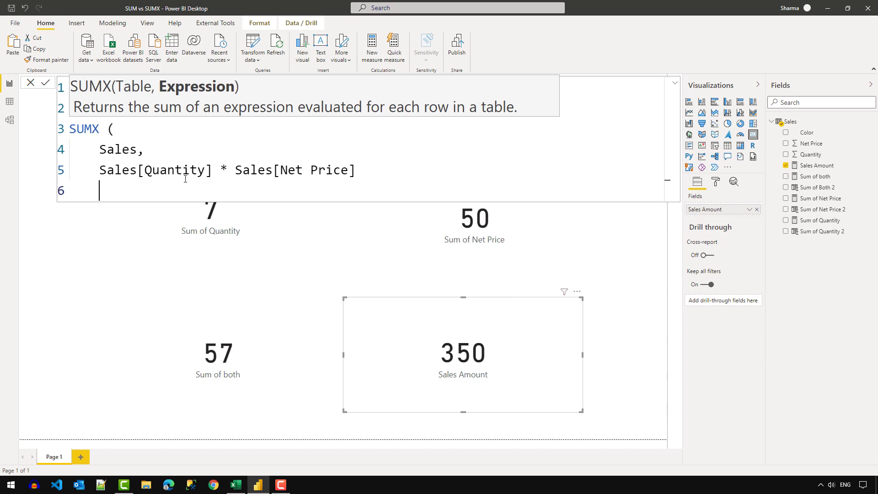
text())
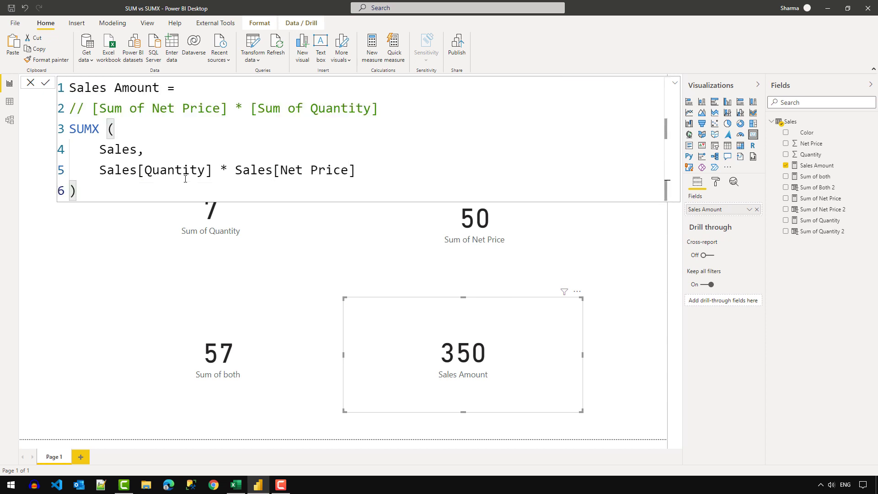
key(Return)
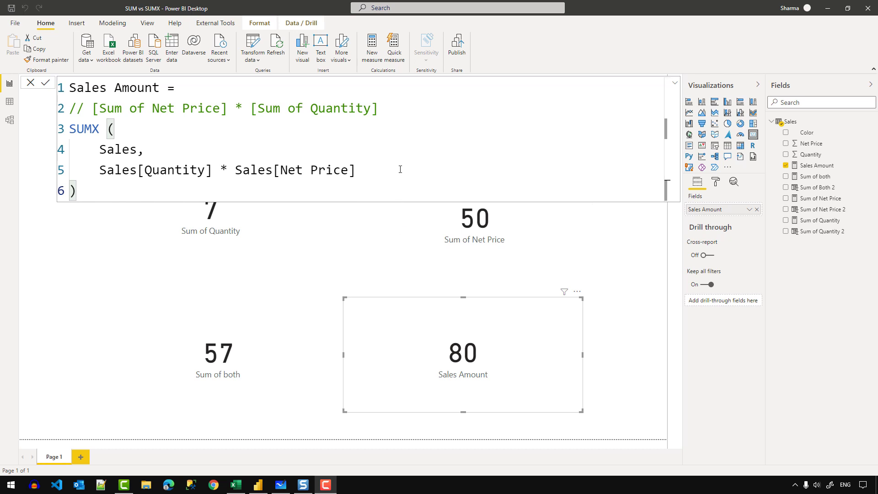
Step: Switch to Microsoft Whiteboard and handwrite 1 × 10 and 2 × 20 in red beside the Red and Blue rows
click(280, 486)
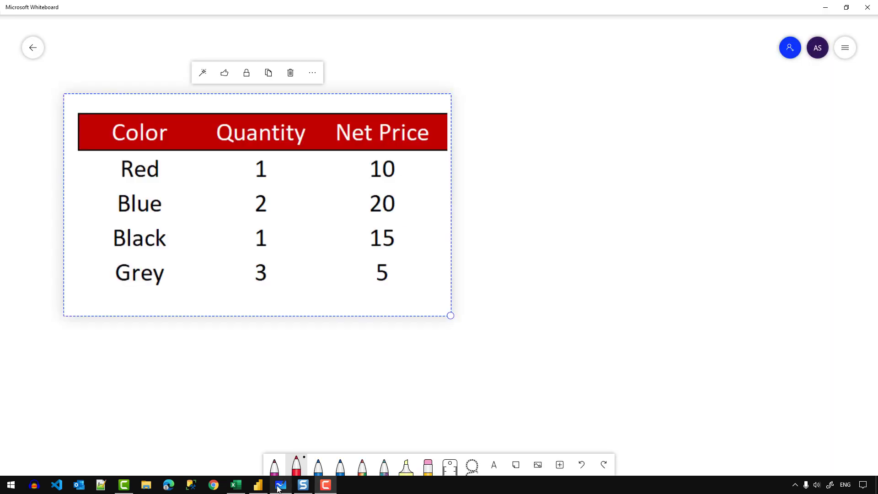
click(517, 194)
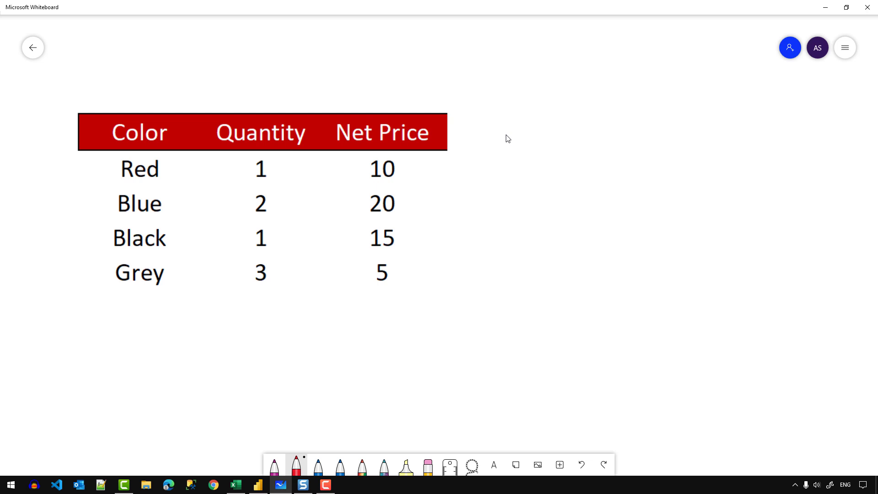
drag(476, 159, 473, 184)
drag(493, 161, 495, 174)
mouse_move(516, 162)
mouse_down()
mouse_move(517, 173)
mouse_move(529, 156)
mouse_up()
drag(471, 200, 482, 221)
mouse_move(496, 213)
mouse_down()
mouse_move(506, 202)
mouse_move(507, 211)
mouse_up()
mouse_move(516, 202)
mouse_down()
mouse_move(524, 220)
mouse_move(538, 204)
mouse_up()
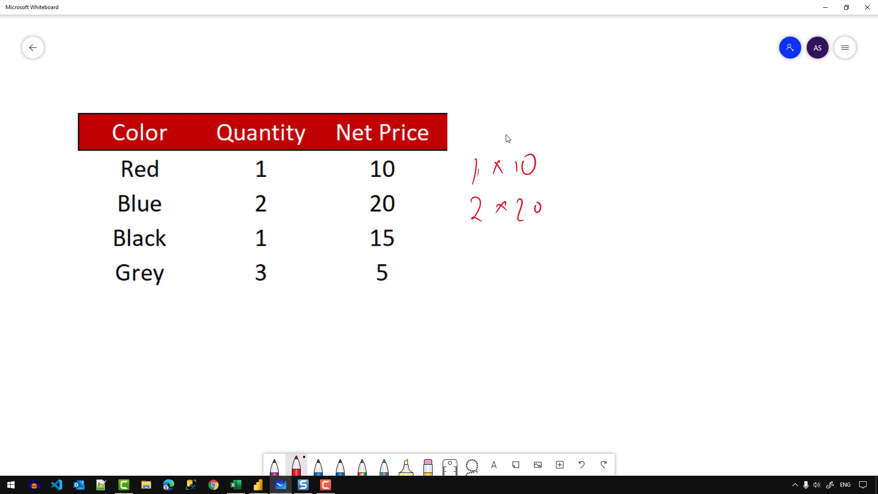
Step: Outline the Quantity and Net Price values separately in red and handwrite 7 × 50 = 350 below the table
mouse_move(221, 160)
mouse_down()
mouse_move(283, 176)
mouse_move(286, 309)
mouse_move(201, 246)
mouse_move(197, 183)
mouse_up()
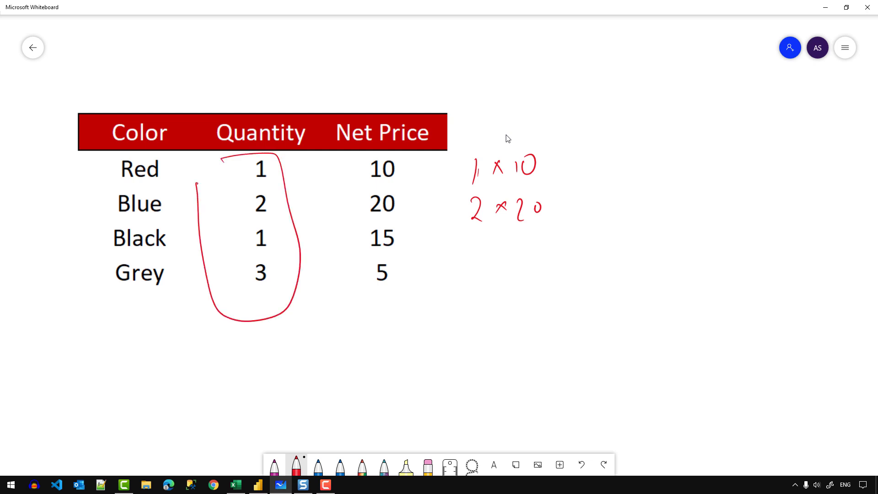
mouse_move(336, 162)
mouse_down()
mouse_move(425, 156)
mouse_move(359, 316)
mouse_move(334, 170)
mouse_up()
mouse_move(258, 338)
mouse_down()
mouse_move(274, 340)
mouse_move(278, 370)
mouse_up()
mouse_move(346, 334)
mouse_down()
mouse_move(339, 350)
mouse_move(346, 357)
mouse_up()
mouse_move(383, 321)
mouse_down()
mouse_move(370, 338)
mouse_move(372, 351)
mouse_move(393, 327)
mouse_up()
mouse_move(421, 323)
mouse_down()
mouse_move(436, 316)
mouse_move(437, 327)
mouse_up()
mouse_move(449, 311)
mouse_down()
mouse_move(462, 333)
mouse_move(455, 337)
mouse_up()
drag(495, 293, 485, 299)
mouse_move(484, 298)
mouse_down()
mouse_move(494, 312)
mouse_move(479, 322)
mouse_up()
drag(511, 294, 508, 294)
key(F10)
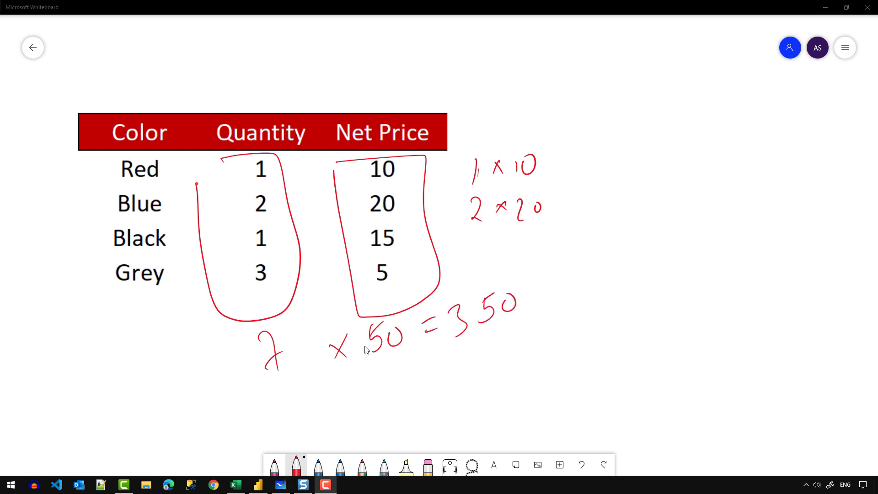
Step: Draw a red arrow from each Quantity value to the Net Price value in the same row
drag(286, 175, 337, 170)
mouse_move(312, 161)
mouse_down()
mouse_move(337, 170)
mouse_move(329, 184)
mouse_up()
drag(286, 207, 332, 201)
mouse_move(331, 202)
mouse_down()
mouse_move(302, 196)
mouse_move(322, 217)
mouse_up()
drag(285, 243, 329, 236)
mouse_move(330, 236)
mouse_down()
mouse_move(328, 280)
mouse_move(335, 273)
mouse_up()
drag(336, 273, 323, 307)
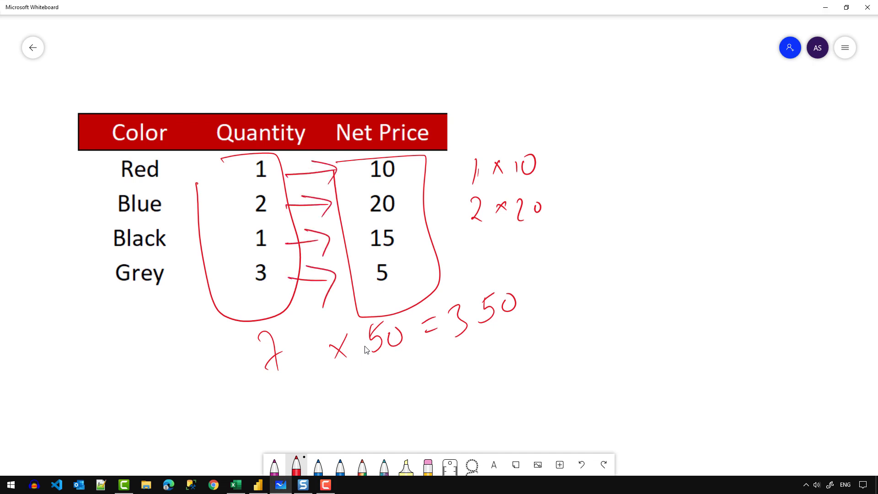
Step: Clear the handwritten notes from the table and handwrite the heading SUMX in red beside it
mouse_move(238, 206)
mouse_down()
mouse_move(392, 226)
mouse_move(260, 131)
mouse_move(333, 274)
mouse_move(318, 366)
mouse_move(513, 265)
mouse_move(519, 180)
mouse_move(388, 157)
mouse_move(404, 137)
mouse_up()
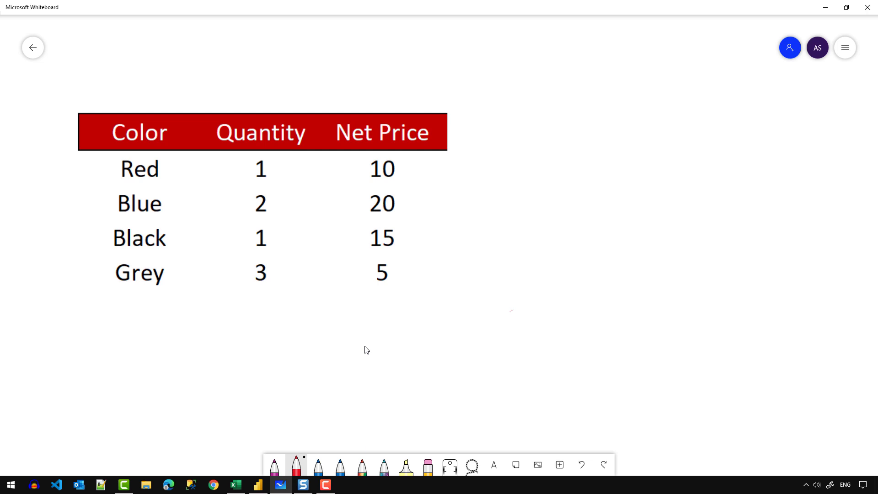
mouse_move(535, 87)
mouse_down()
mouse_move(512, 122)
mouse_move(557, 98)
mouse_up()
mouse_move(566, 118)
mouse_down()
mouse_move(570, 99)
mouse_move(586, 117)
mouse_move(608, 121)
mouse_up()
drag(606, 101, 599, 115)
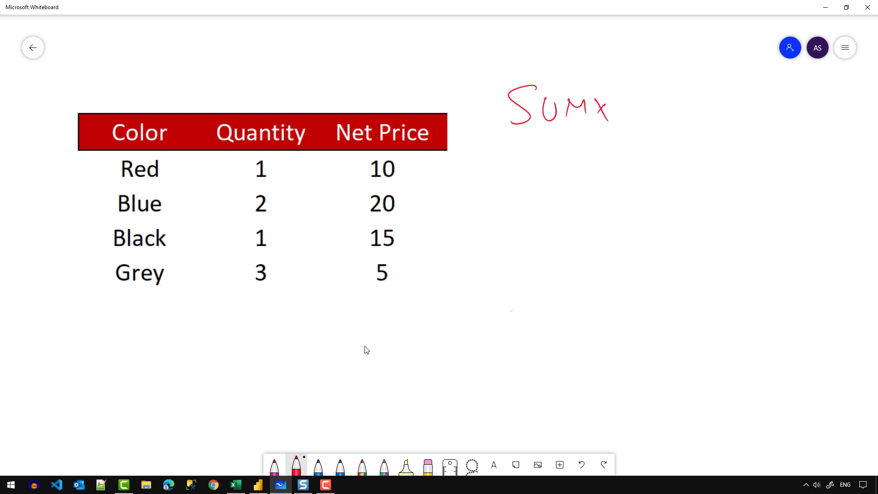
Step: Handwrite the products 10 × 1 and 2 × 20 under the SUMX heading for the Red and Blue rows
drag(498, 165, 497, 184)
drag(532, 160, 556, 173)
drag(557, 161, 551, 173)
mouse_move(571, 159)
mouse_down()
mouse_move(549, 171)
mouse_move(572, 181)
mouse_up()
mouse_move(514, 211)
mouse_down()
mouse_move(512, 228)
mouse_move(523, 227)
mouse_up()
mouse_move(538, 211)
mouse_down()
mouse_move(548, 222)
mouse_move(539, 222)
mouse_up()
drag(565, 206, 562, 224)
mouse_move(583, 207)
mouse_down()
mouse_move(576, 216)
mouse_move(585, 206)
mouse_up()
Step: Handwrite the products 1 × 15 and 3 × 5 for the Black and Grey rows
drag(526, 245, 525, 258)
mouse_move(545, 244)
mouse_down()
mouse_move(556, 257)
mouse_move(574, 255)
mouse_up()
drag(596, 233, 584, 259)
mouse_move(534, 279)
mouse_down()
mouse_move(527, 308)
mouse_move(566, 295)
mouse_up()
drag(565, 280, 555, 293)
drag(591, 270, 579, 303)
Step: Draw a bracket around the four row products and two lines below them to mark the space for a total
mouse_move(591, 162)
mouse_down()
mouse_move(619, 221)
mouse_move(623, 286)
mouse_move(605, 311)
mouse_up()
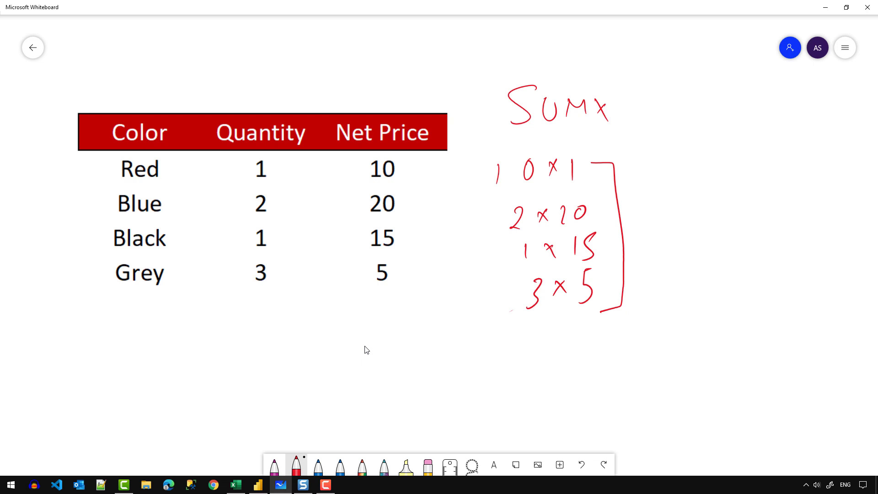
drag(511, 332, 607, 324)
drag(505, 399, 607, 377)
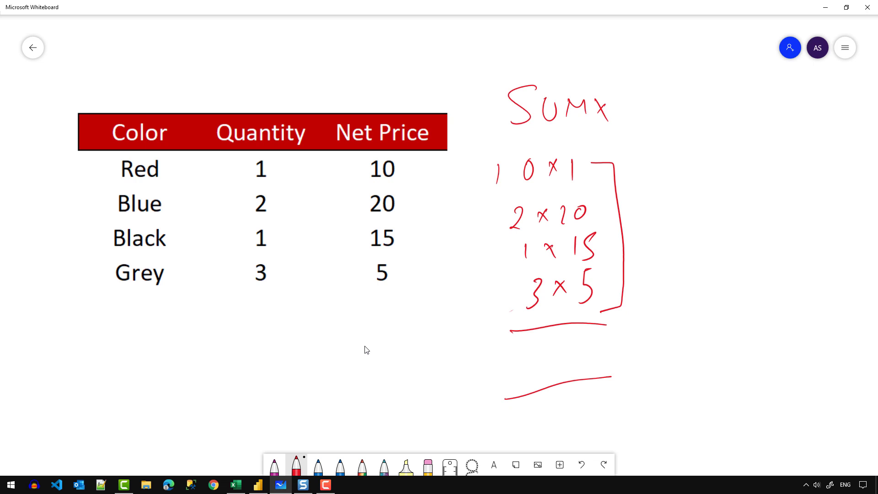
Step: Handwrite the total 80 between the two lines beneath the bracketed row products
drag(552, 344, 568, 341)
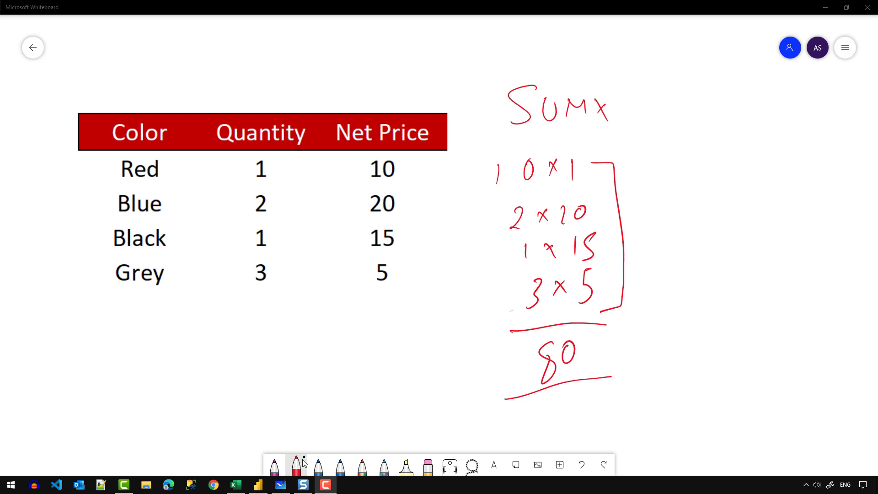
Step: Switch to Power BI Desktop and add a calculated column named Sales Amount CC to the Sales table in data view
click(261, 483)
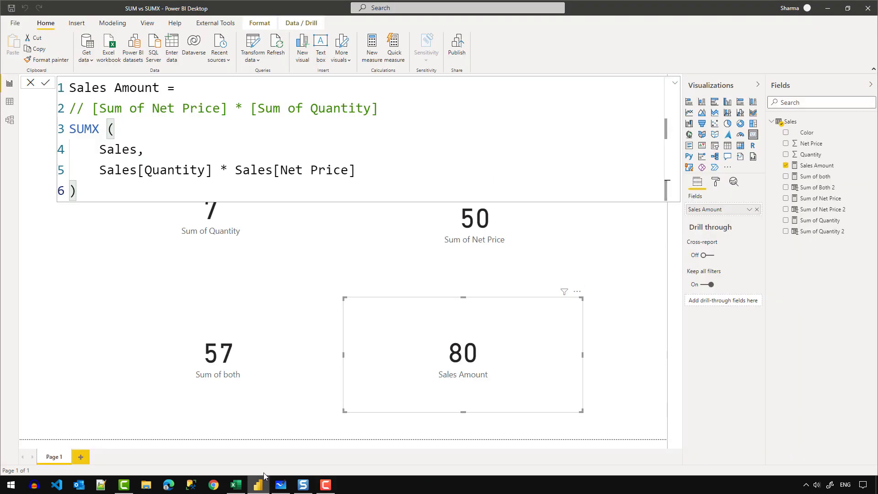
click(10, 101)
click(518, 66)
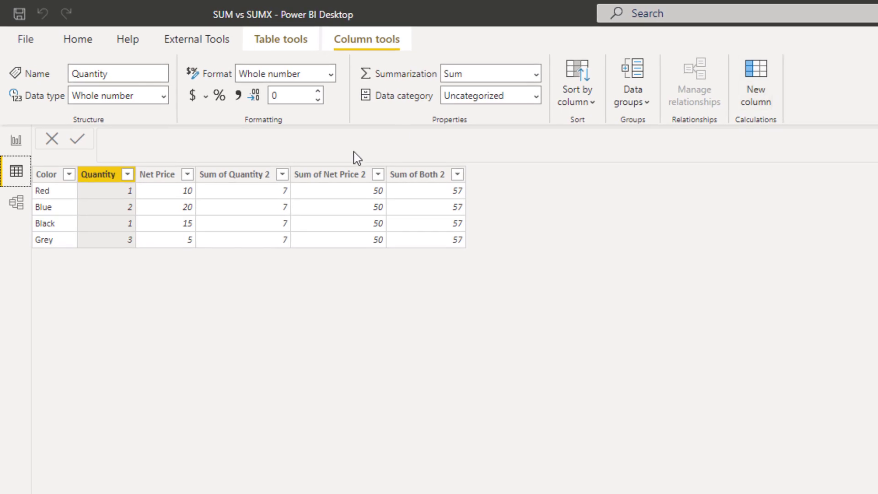
click(227, 140)
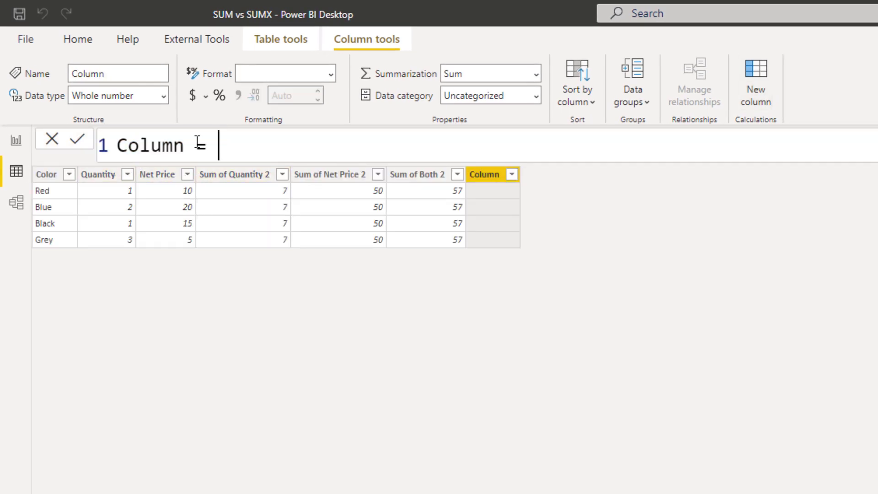
double_click(165, 151)
text(Sales )
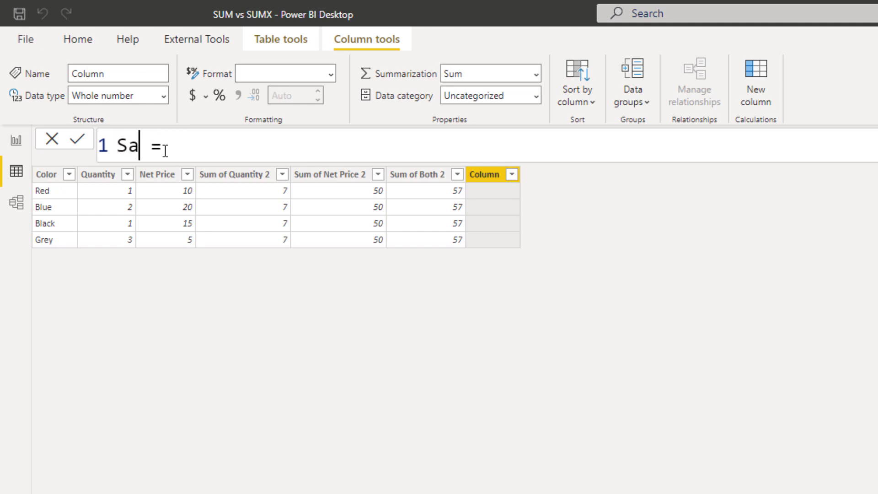
text(Amount CC)
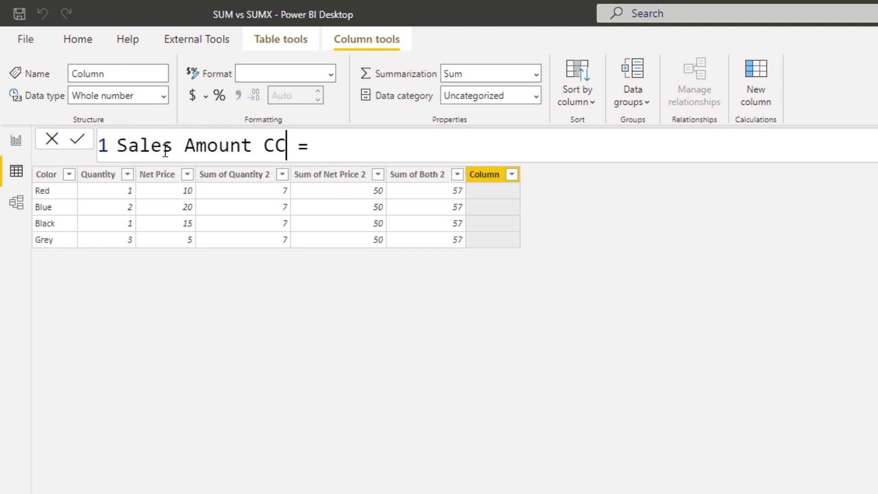
Step: Define the Sales Amount CC column as Sales[Quantity] * Sales[Net Price] and commit the formula
click(399, 150)
text(S)
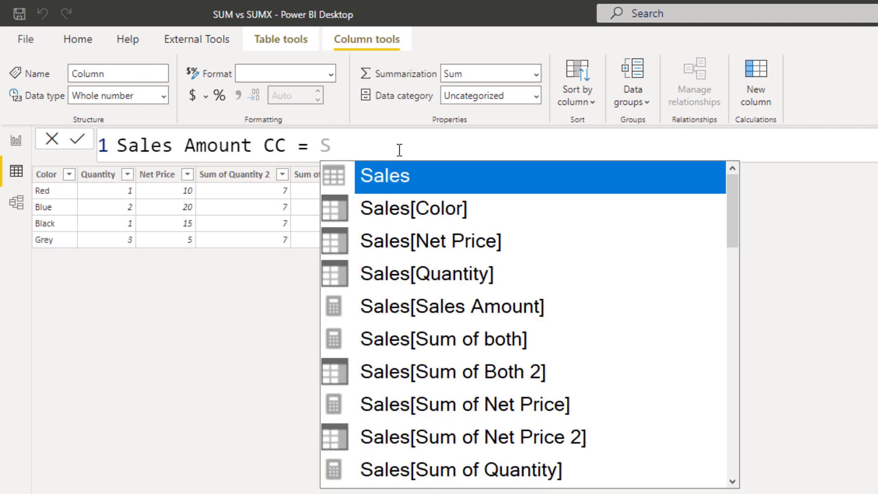
text(ales[quantity] *)
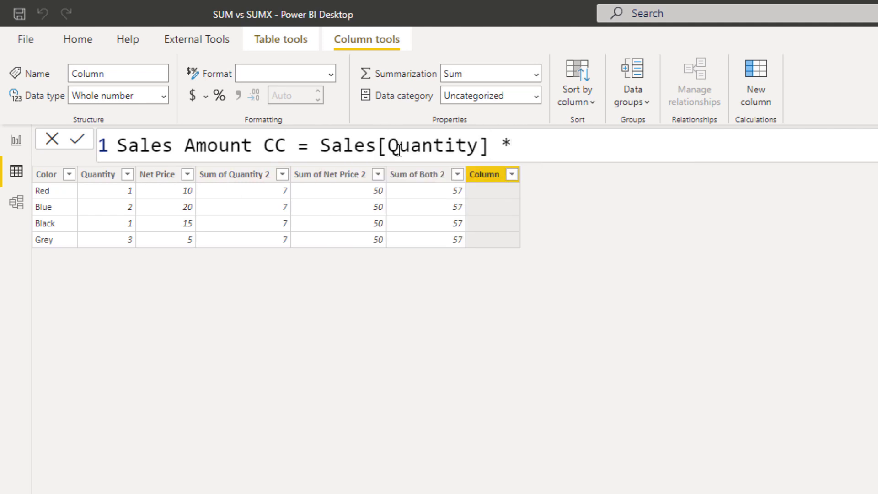
text( Sales[ne)
key(Tab)
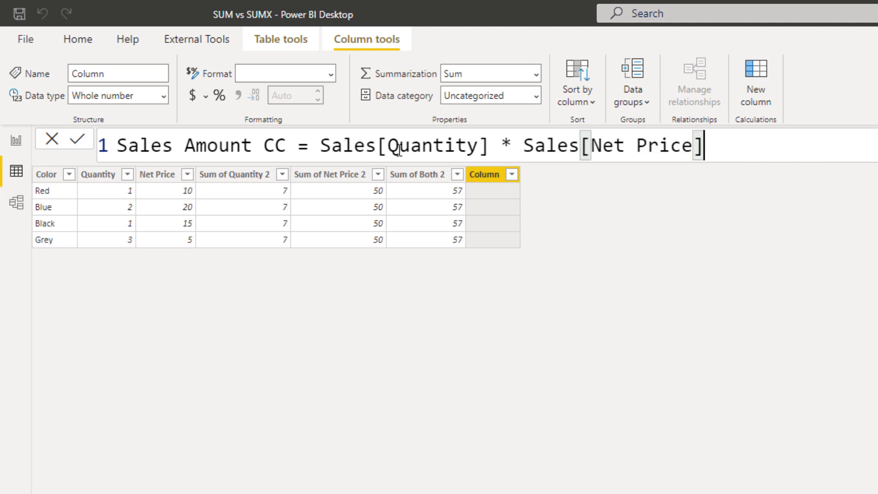
key(Return)
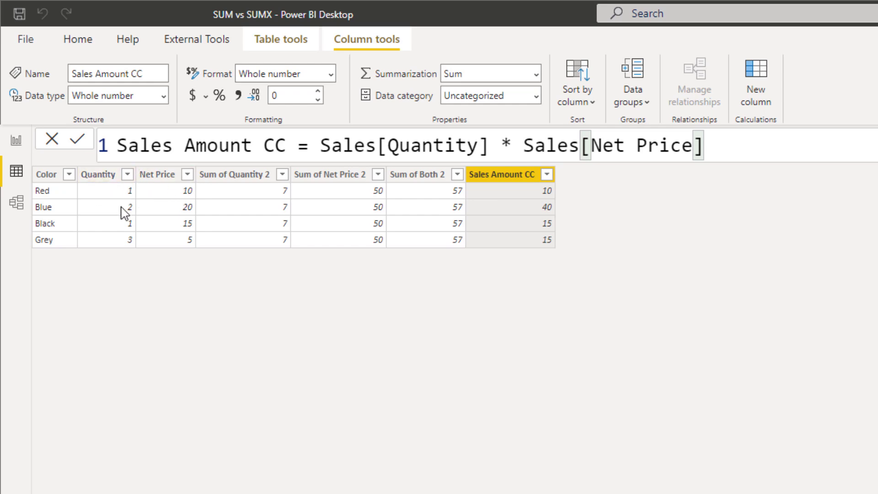
Step: Return to the report and create a measure named Sales Amount Measure in the Sales table, starting its expression with SUM
click(16, 140)
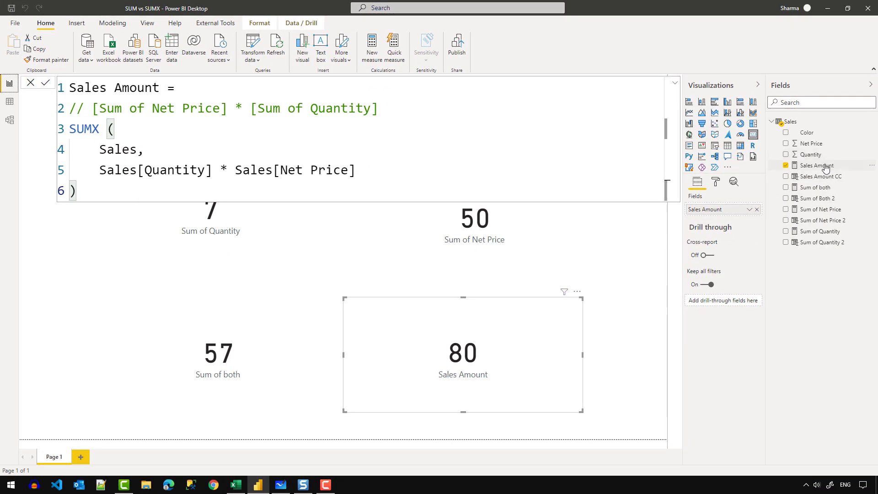
right_click(825, 168)
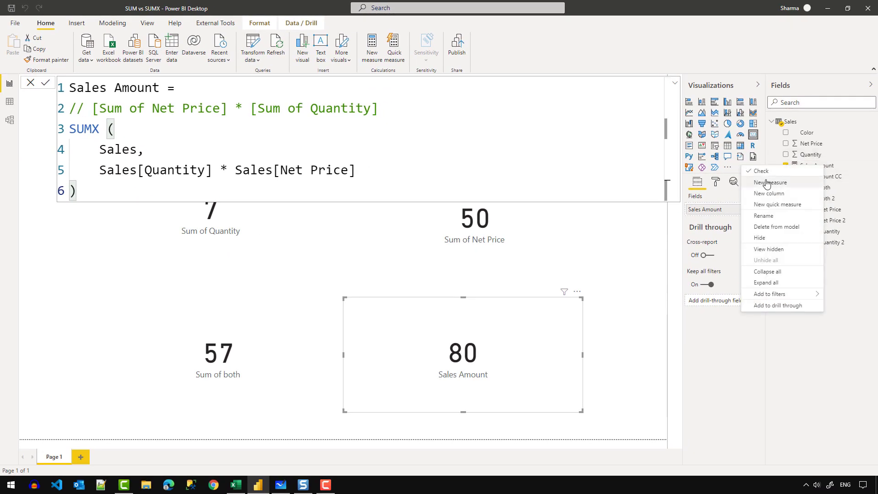
click(765, 179)
text(S)
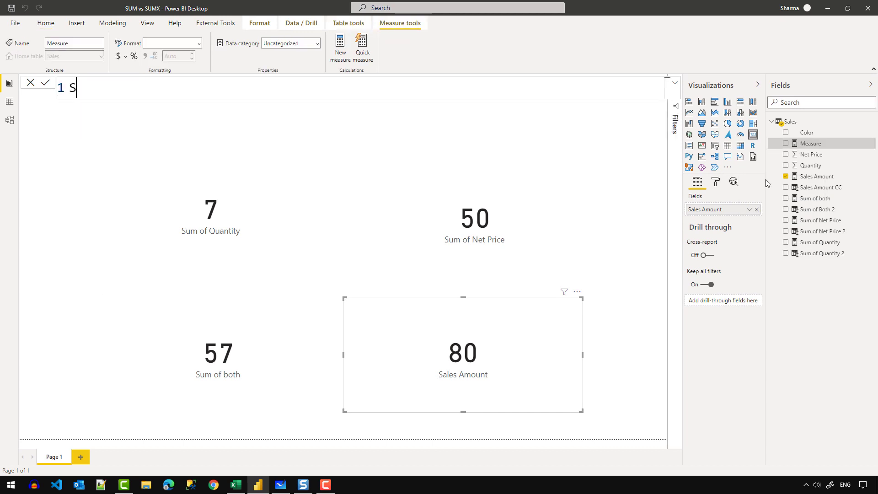
text(ales Amount)
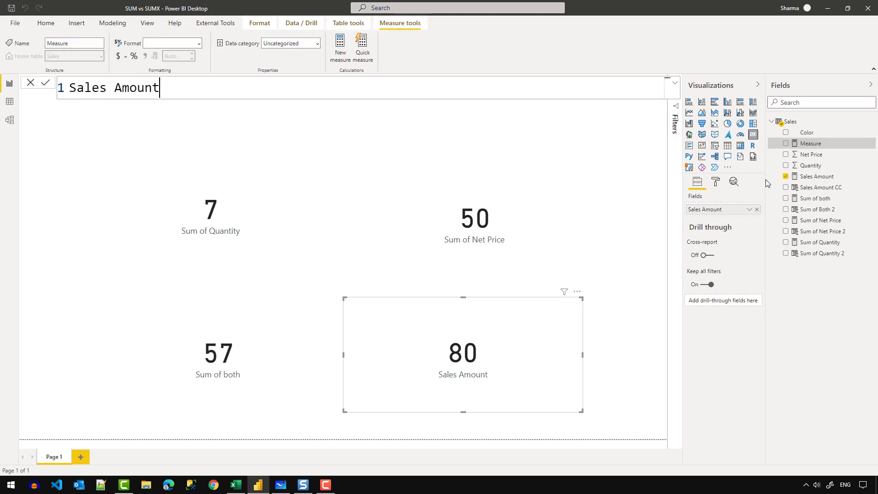
text( MEas)
key(BackSpace)
key(BackSpace)
key(BackSpace)
text(easure = SUM)
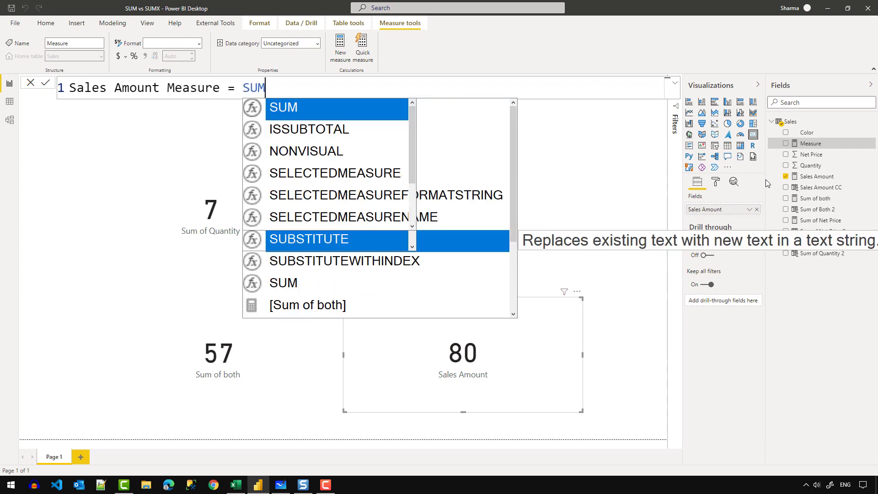
Step: Complete the measure's expression as SUM ( Sales[Sales Amount CC] ) and commit it
text( ( Sales[)
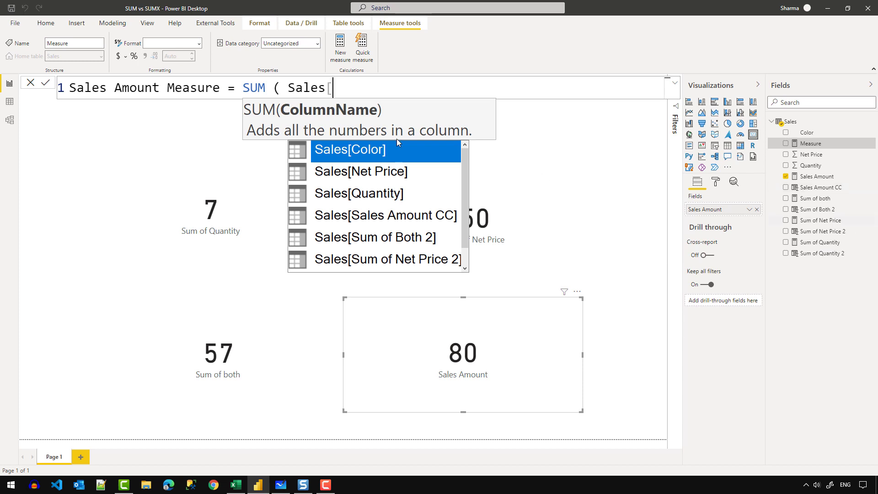
scroll(387, 212, down, 1)
scroll(388, 219, down, 1)
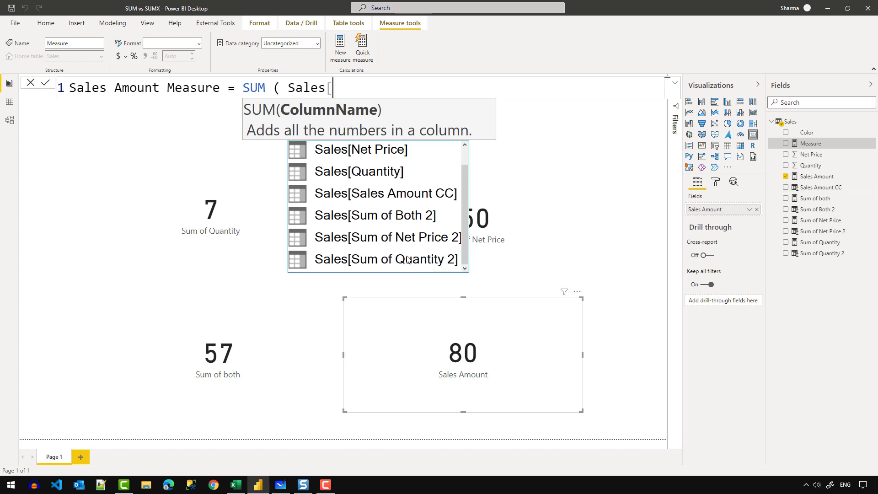
scroll(406, 202, up, 1)
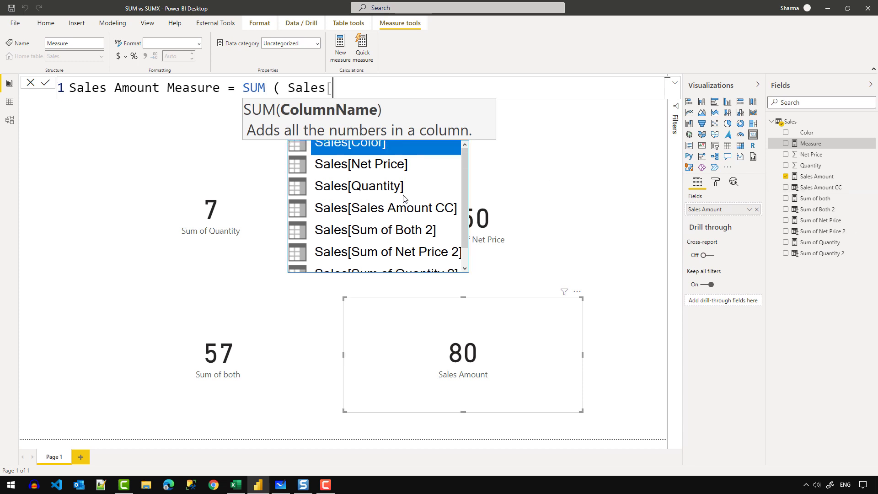
text(sa)
key(Tab)
text())
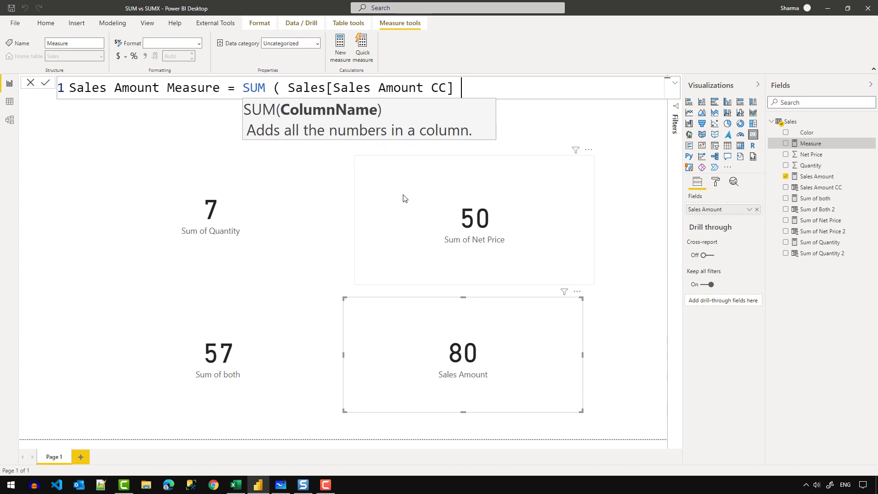
key(Return)
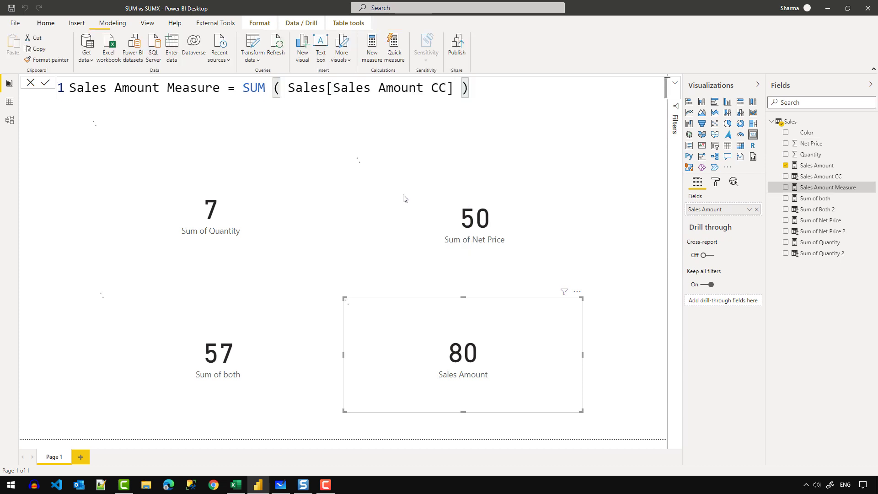
Step: Replace the Sum of both card with a card showing Sales Amount Measure and place it beside the Sales Amount card
click(621, 125)
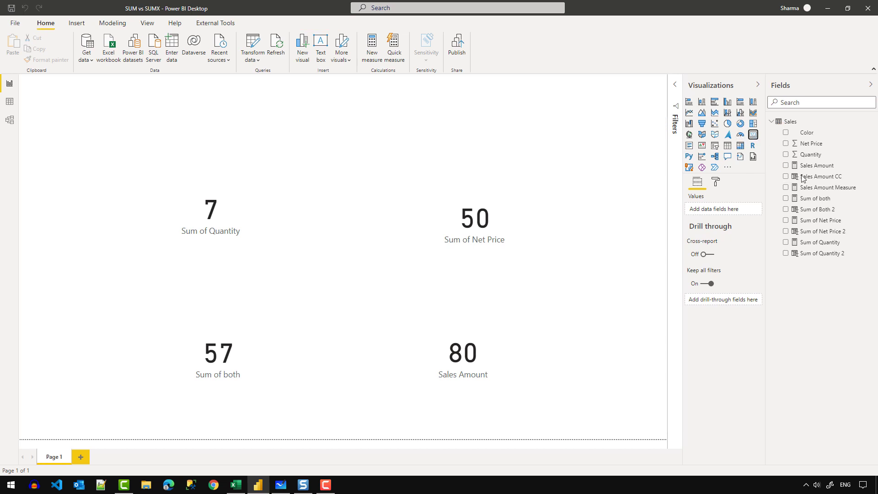
click(842, 201)
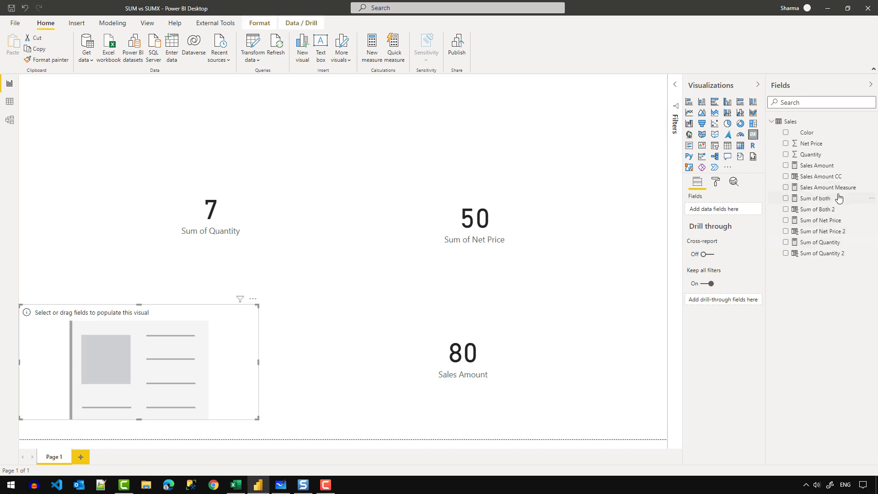
drag(836, 187, 104, 353)
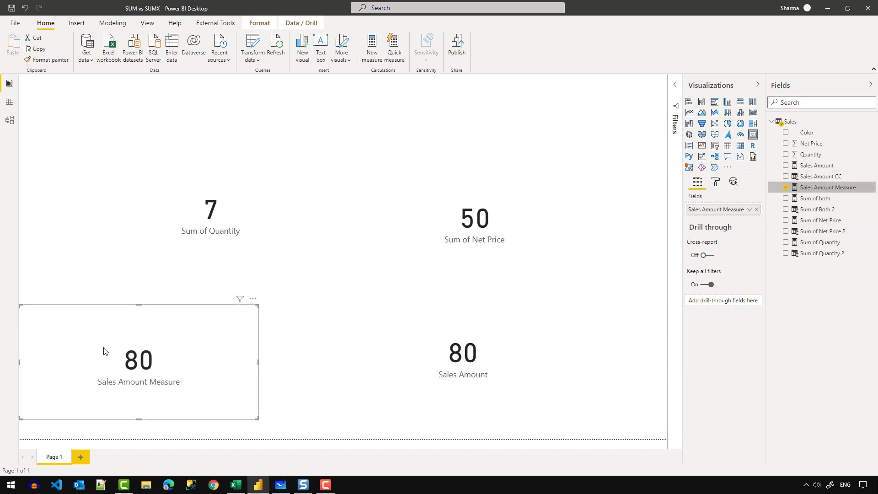
drag(207, 399, 328, 392)
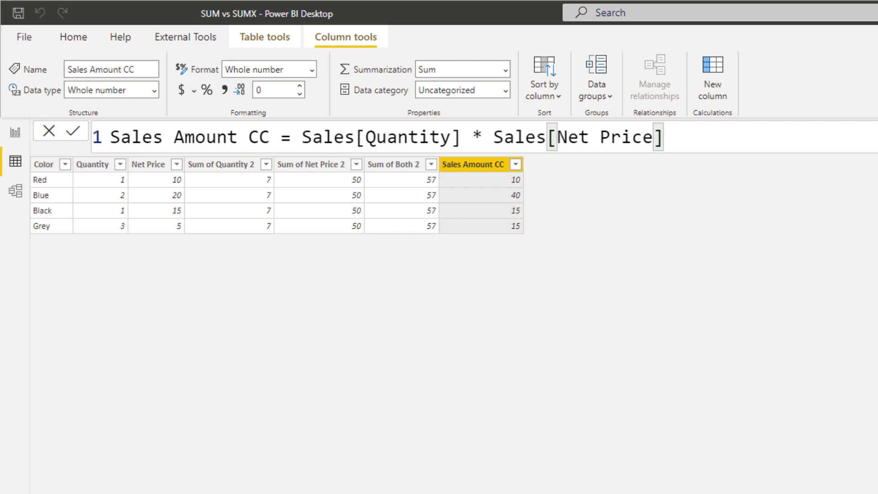
Step: Compare the two Sales Amount cards in the report with the Sales Amount CC column in the data table
click(15, 132)
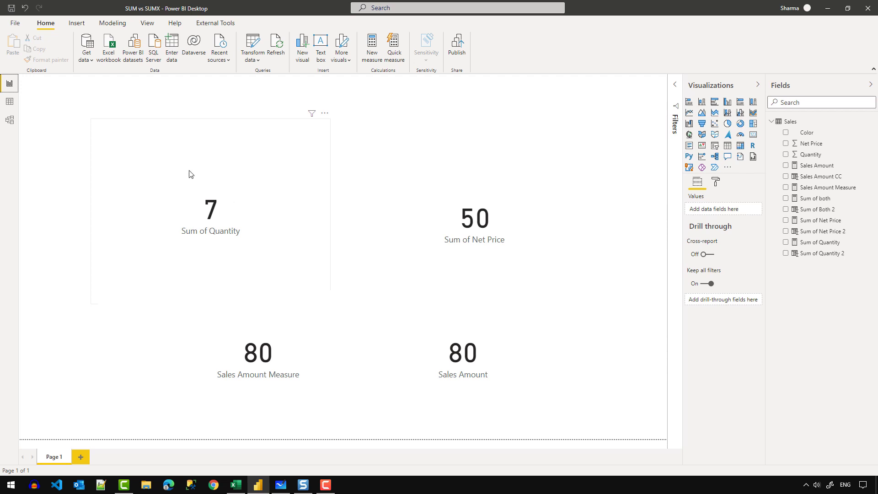
click(10, 102)
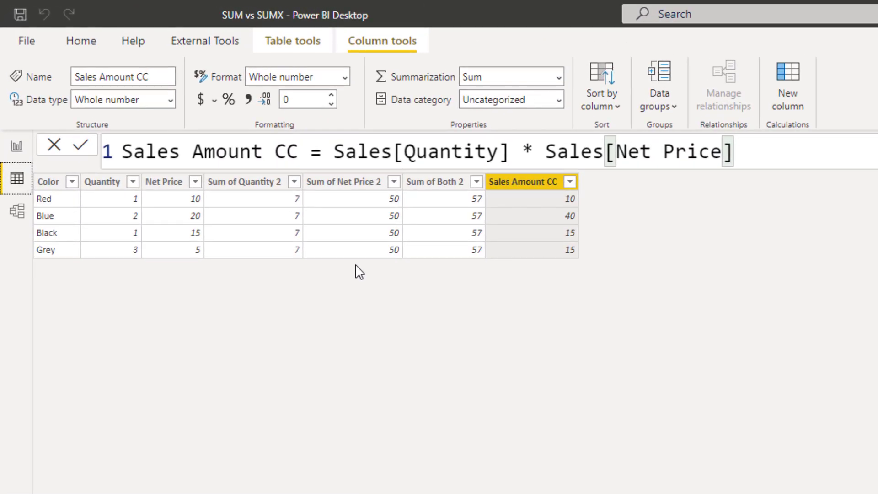